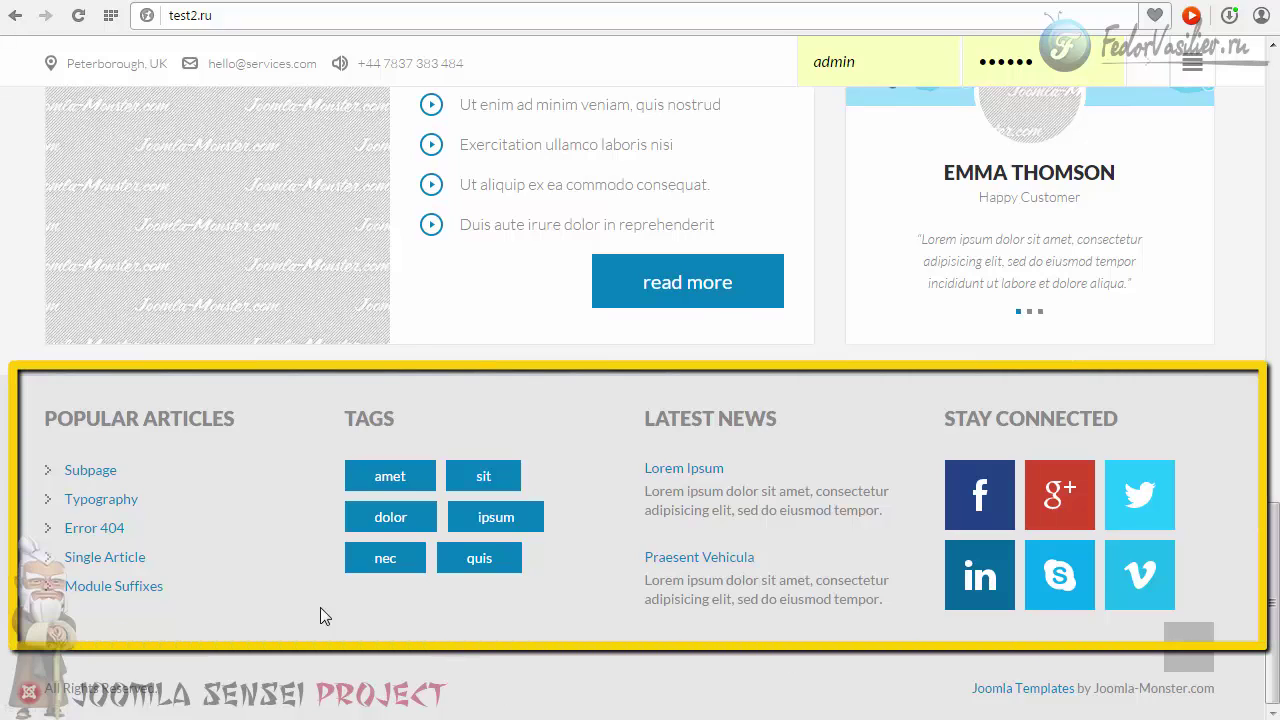
Step: Load test2.ru with the ?tp=1 module position preview and check the position name of the first footer block
double_click(226, 14)
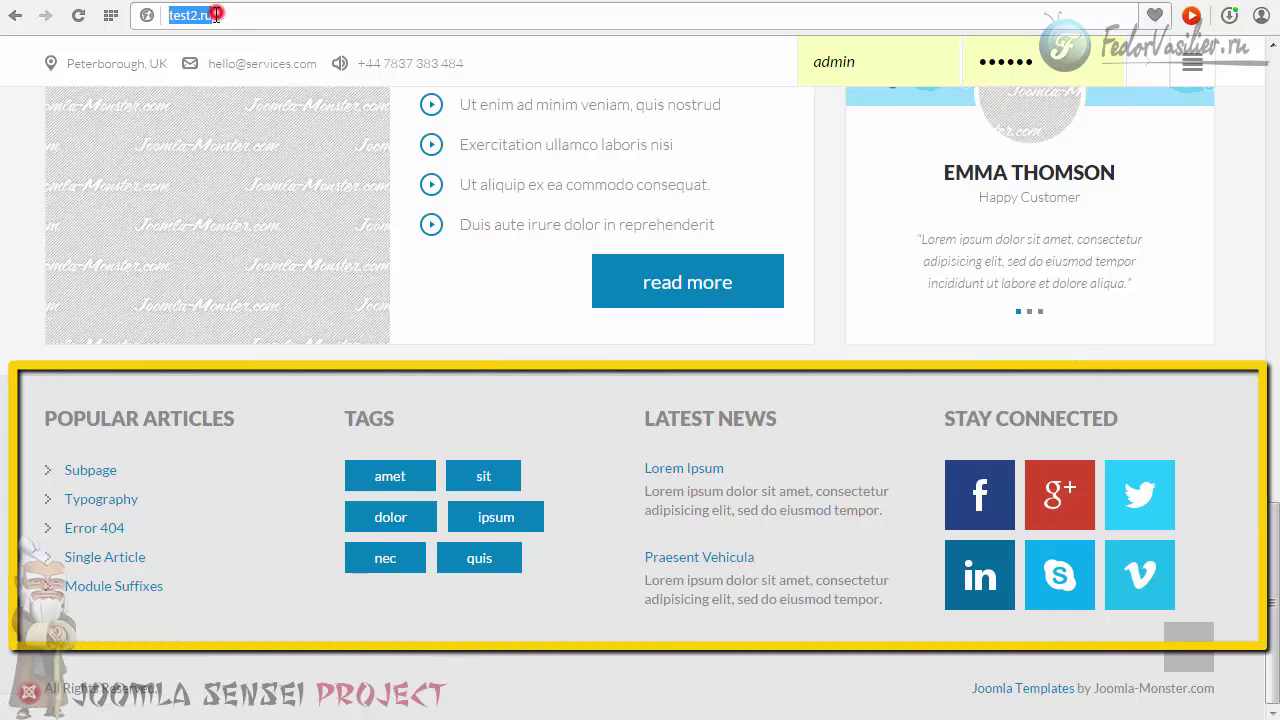
left_click(226, 14)
left_click(240, 14)
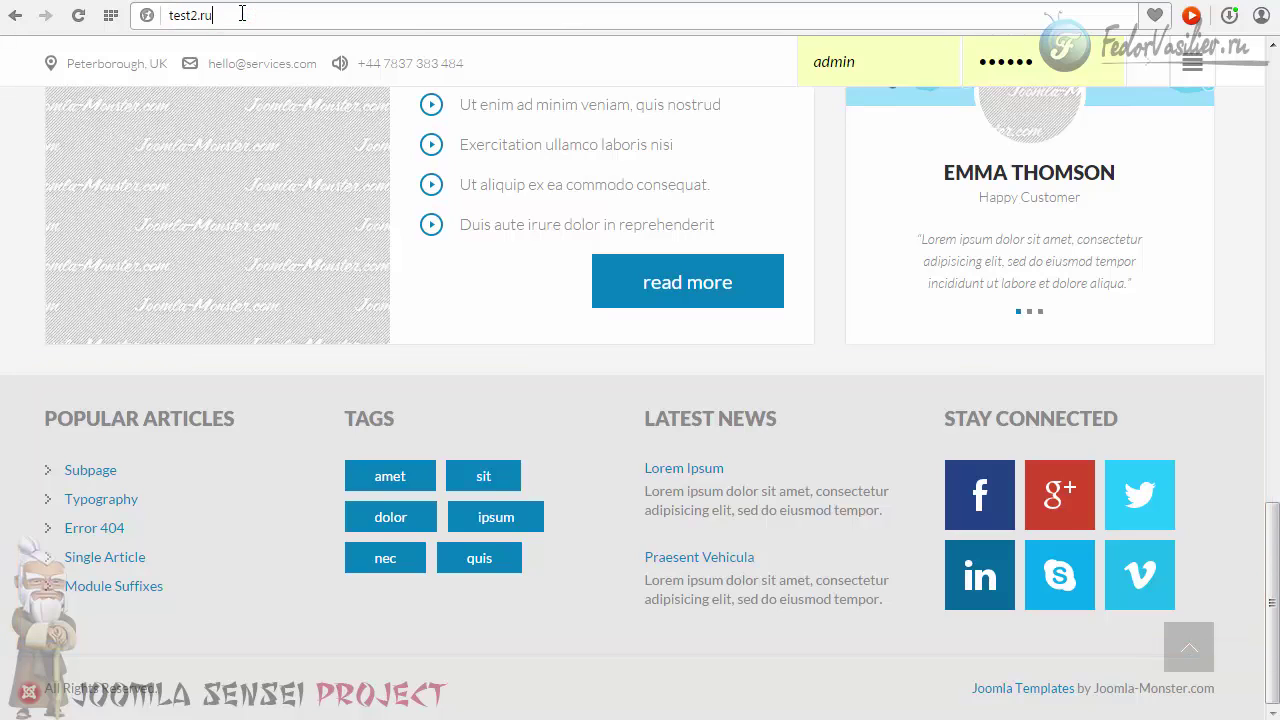
type("/")
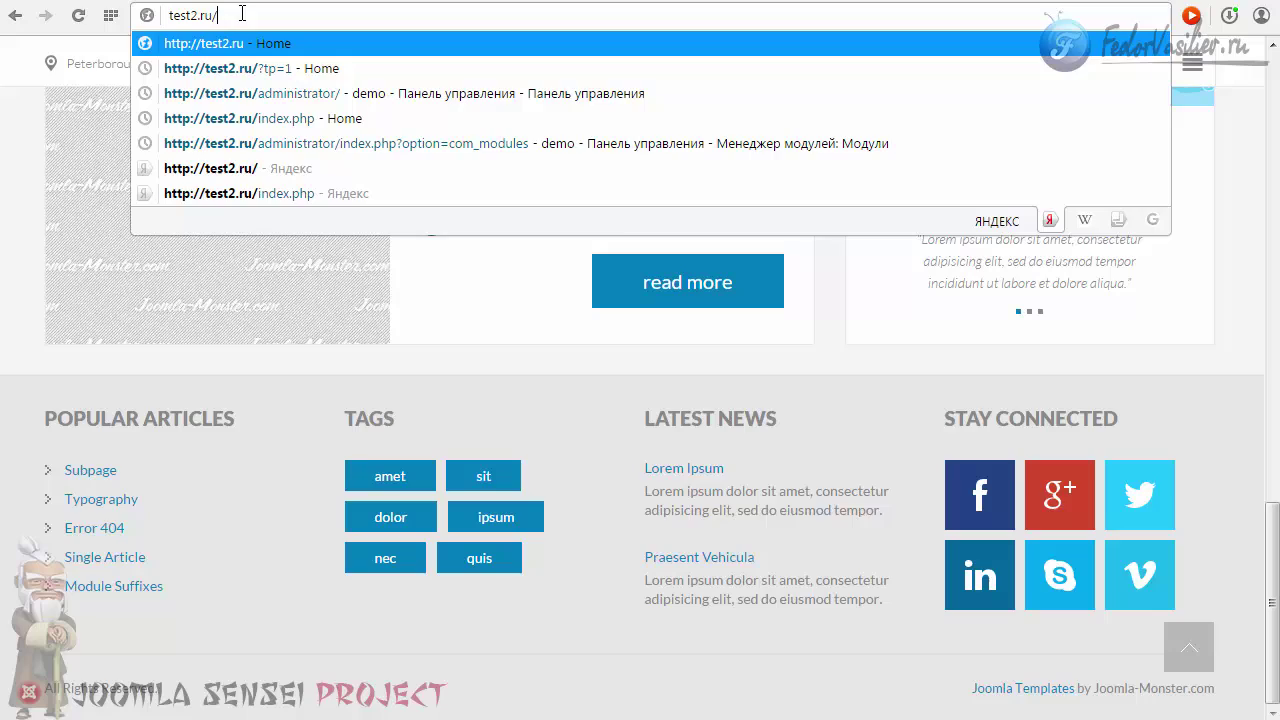
left_click(265, 68)
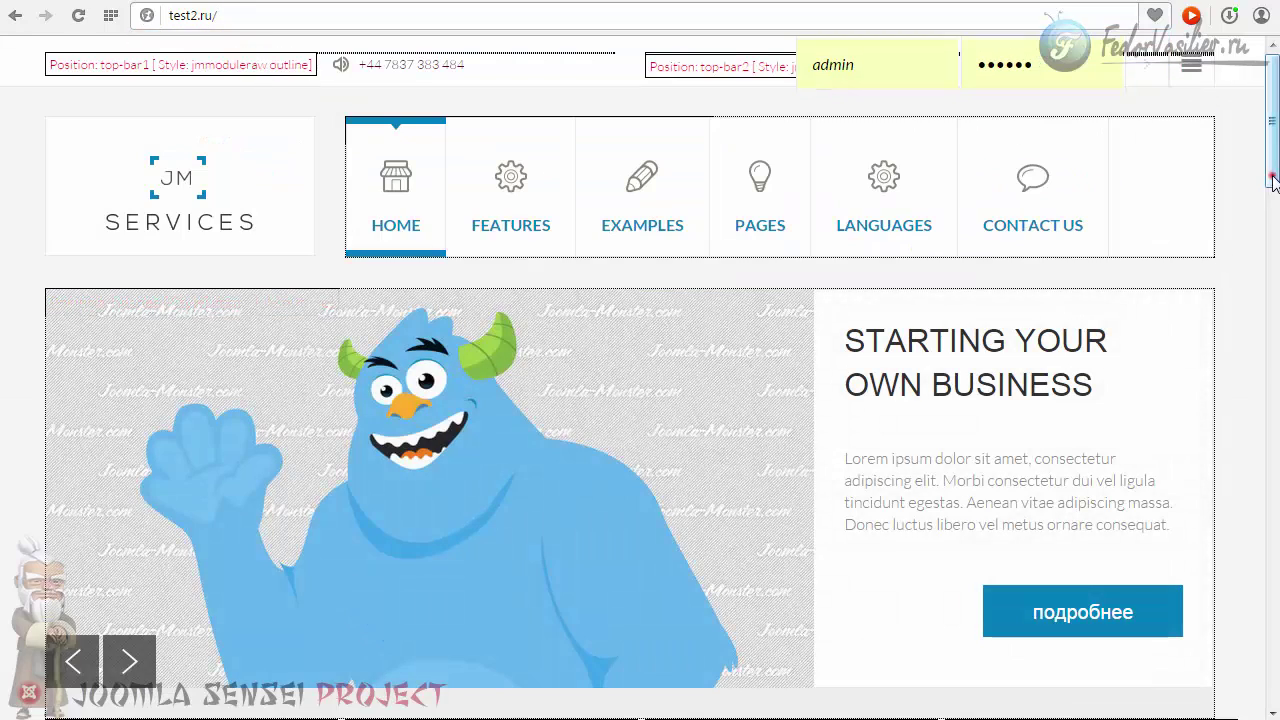
left_click_drag(1272, 175, 1272, 636)
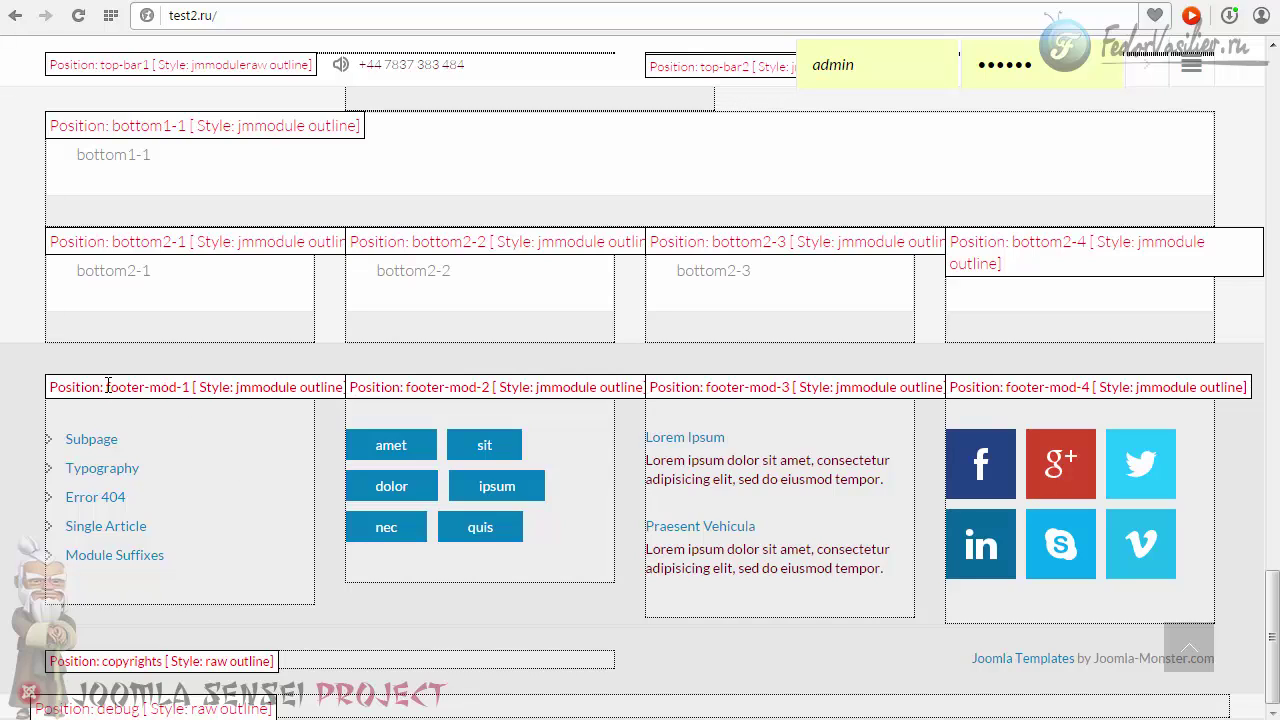
left_click_drag(136, 387, 183, 388)
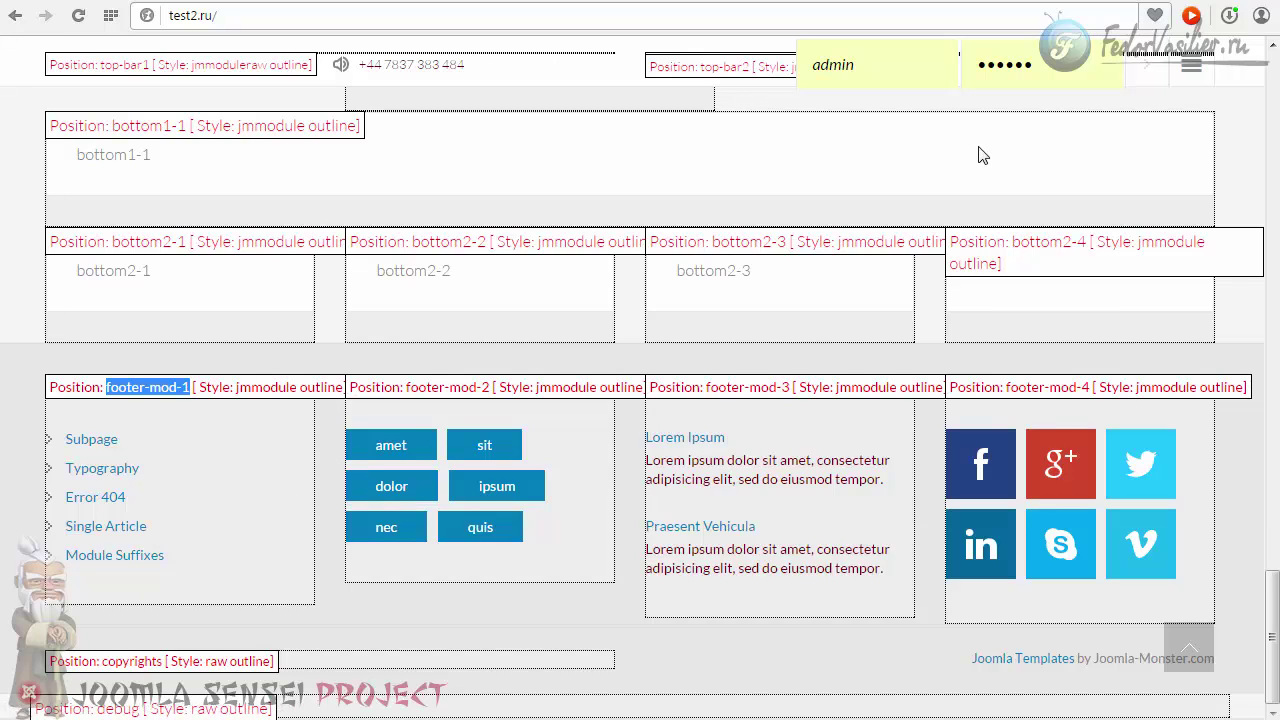
Step: Filter the test2.ru module manager by position footer-mod-1 and compare the listed modules with the site's footer
left_click(1085, 2)
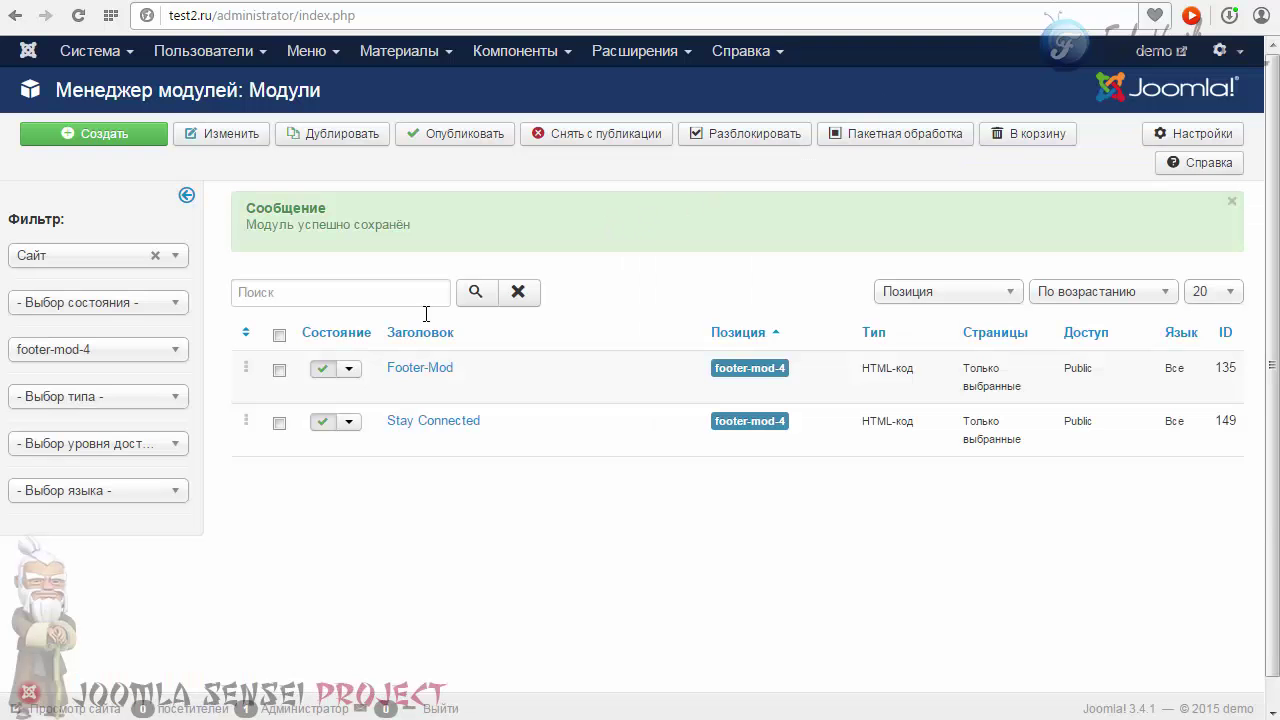
left_click(172, 350)
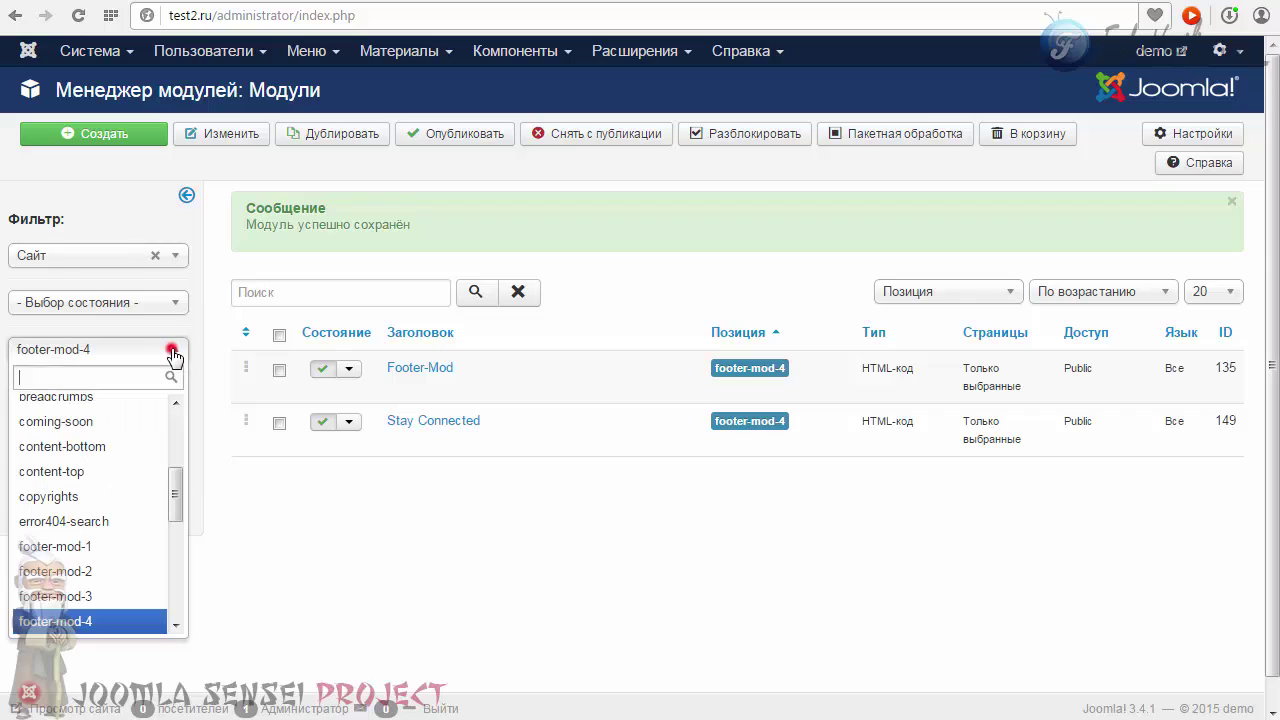
left_click(60, 557)
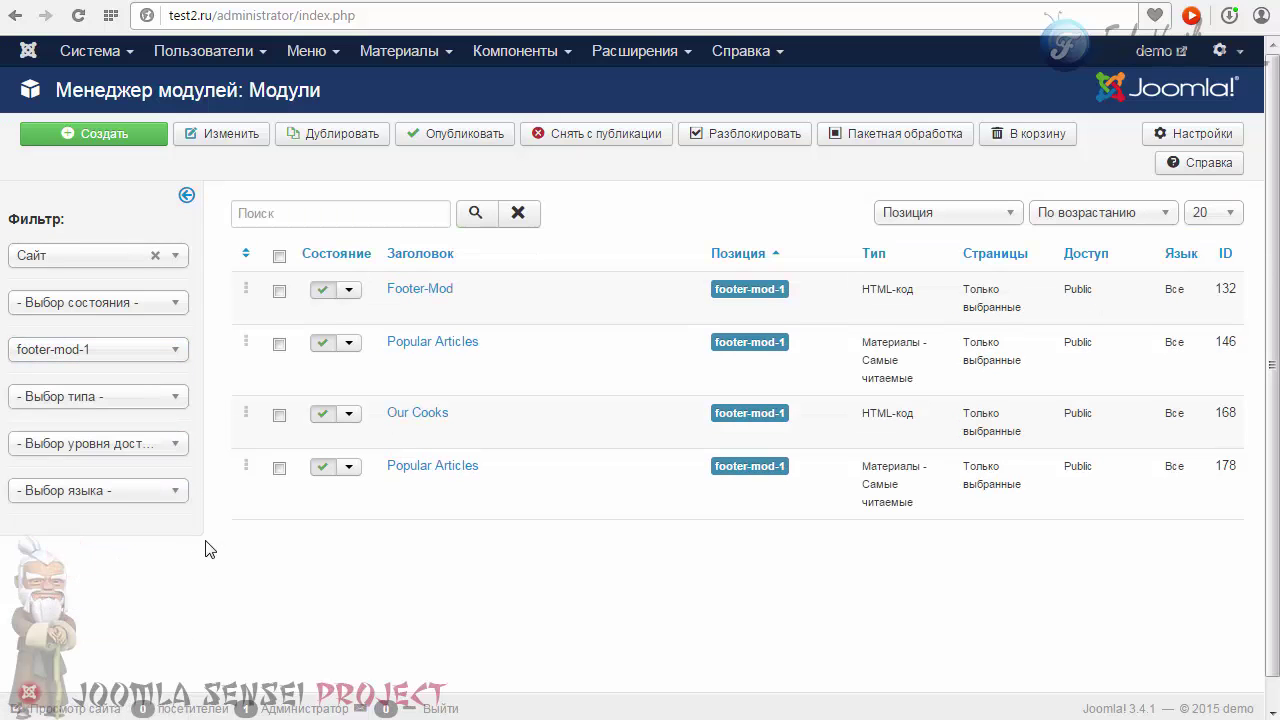
key("ctrl+Tab")
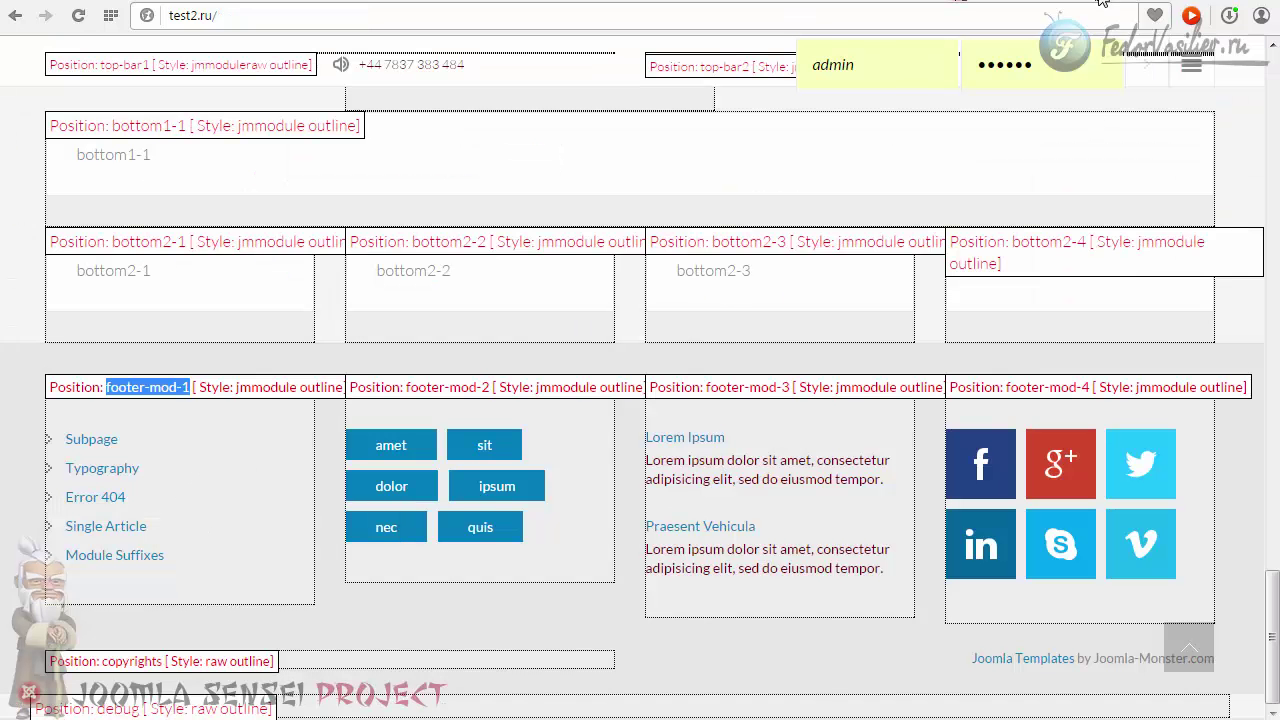
key("ctrl+Tab")
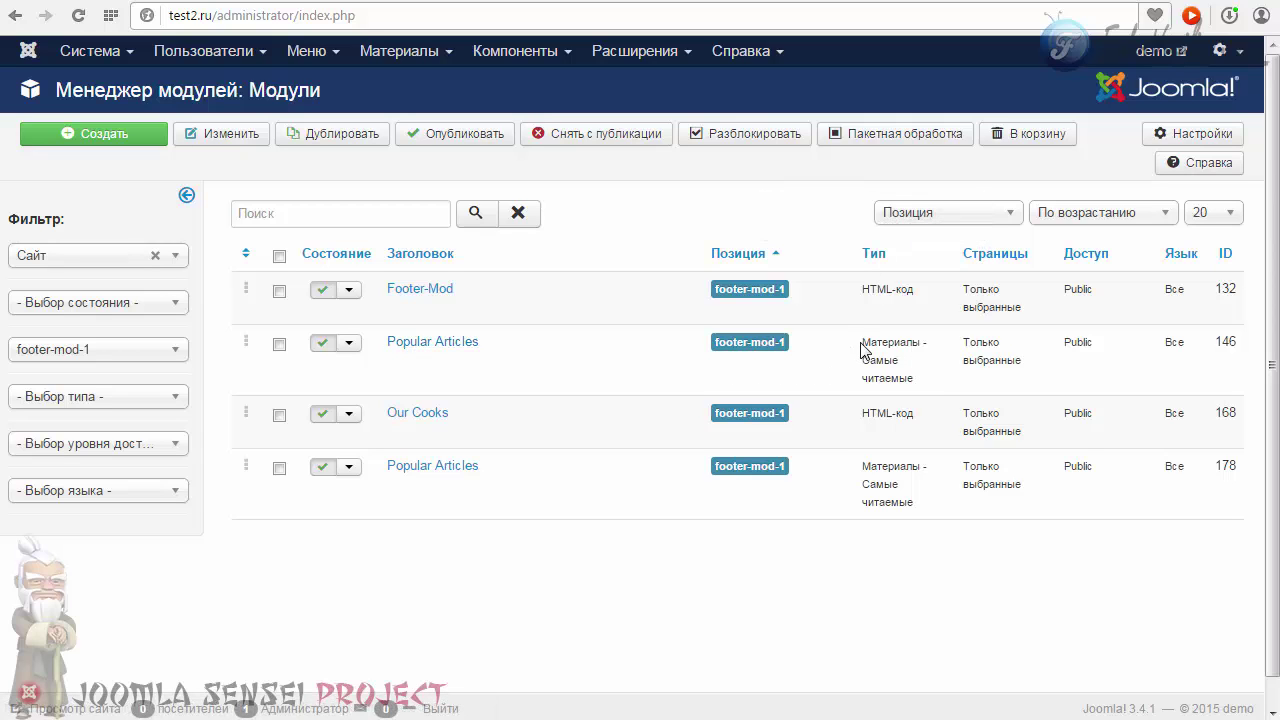
Step: Open the first Popular Articles module on test2.ru and copy "Самые читаемые" from its module type heading
left_click_drag(861, 348, 921, 380)
left_click(424, 343)
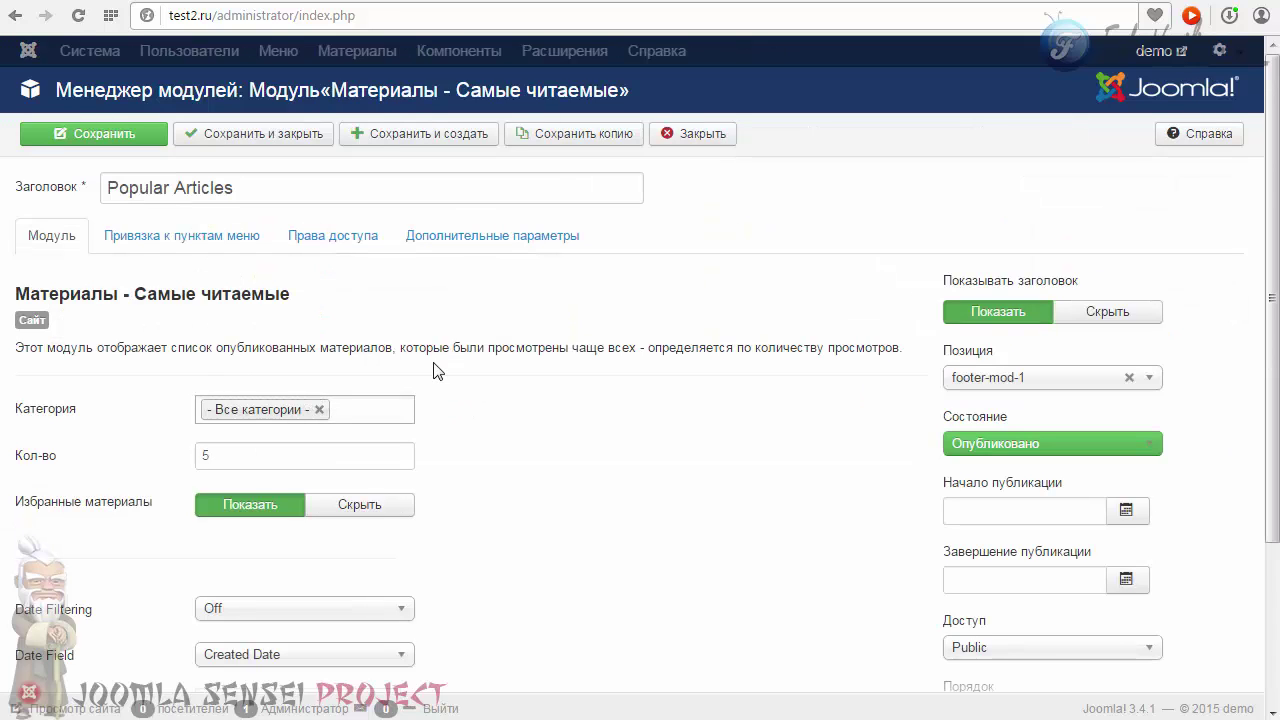
scroll(511, 366, "down", 2)
scroll(511, 366, "up", 2)
left_click_drag(150, 292, 292, 296)
key("ctrl+c")
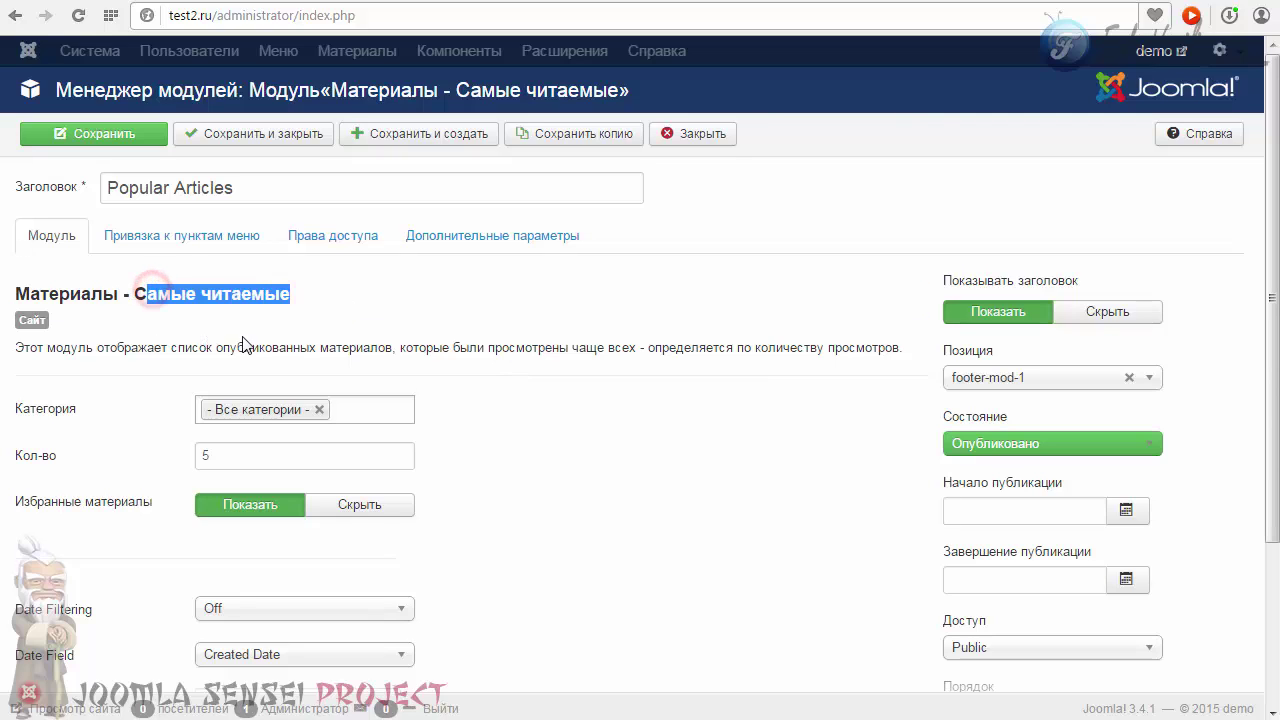
left_click(254, 334)
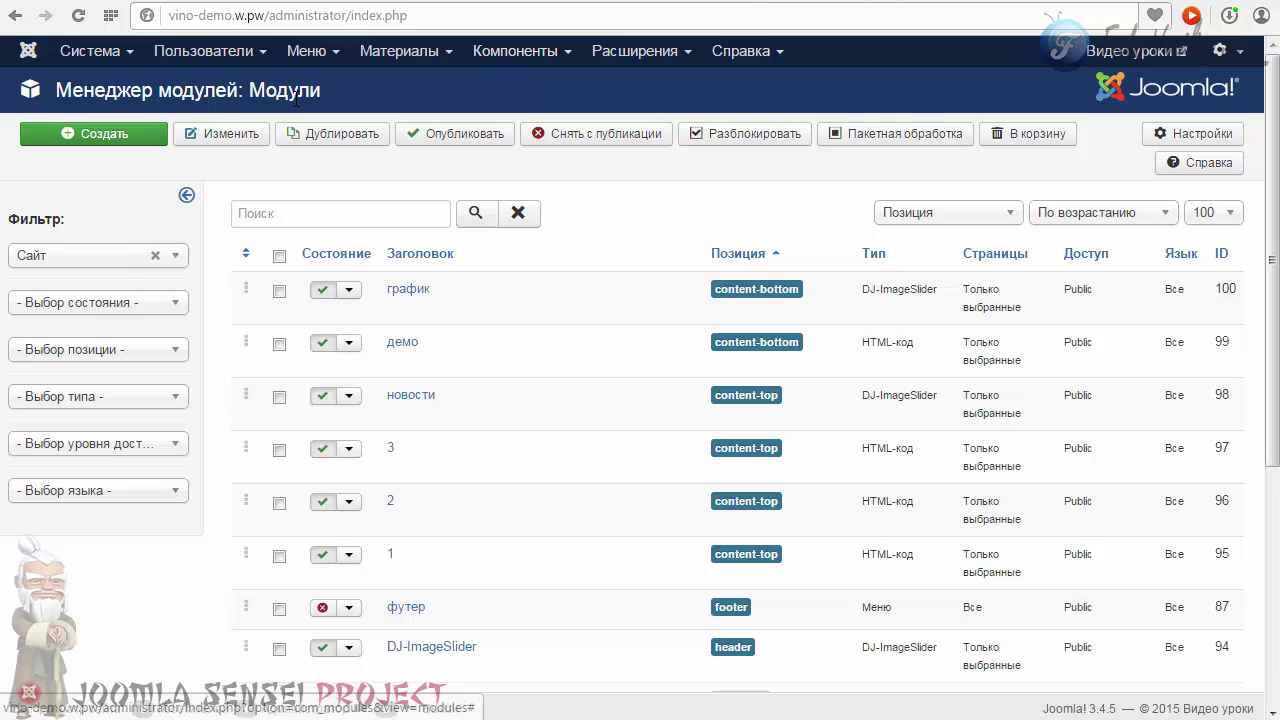
Step: On vino-demo.w.pw, log back in and create a "Материалы - Самые читаемые" module titled "Самые читаемые"
left_click(126, 140)
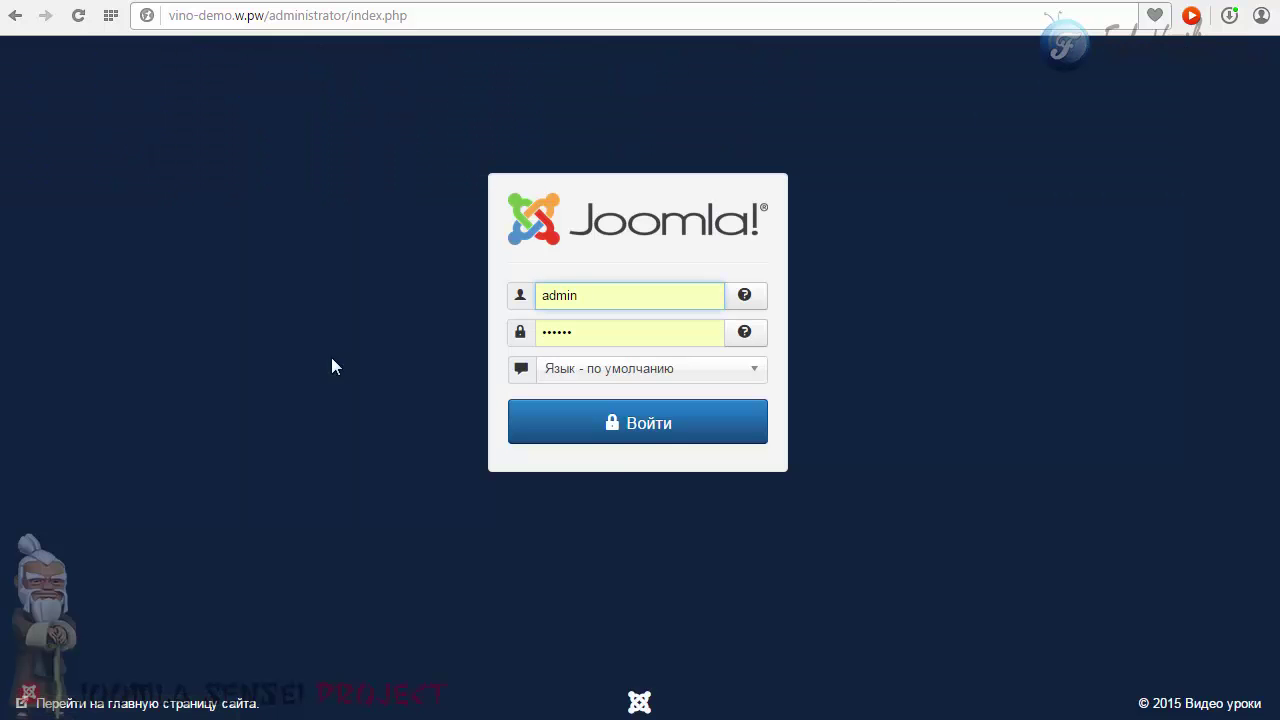
left_click(603, 428)
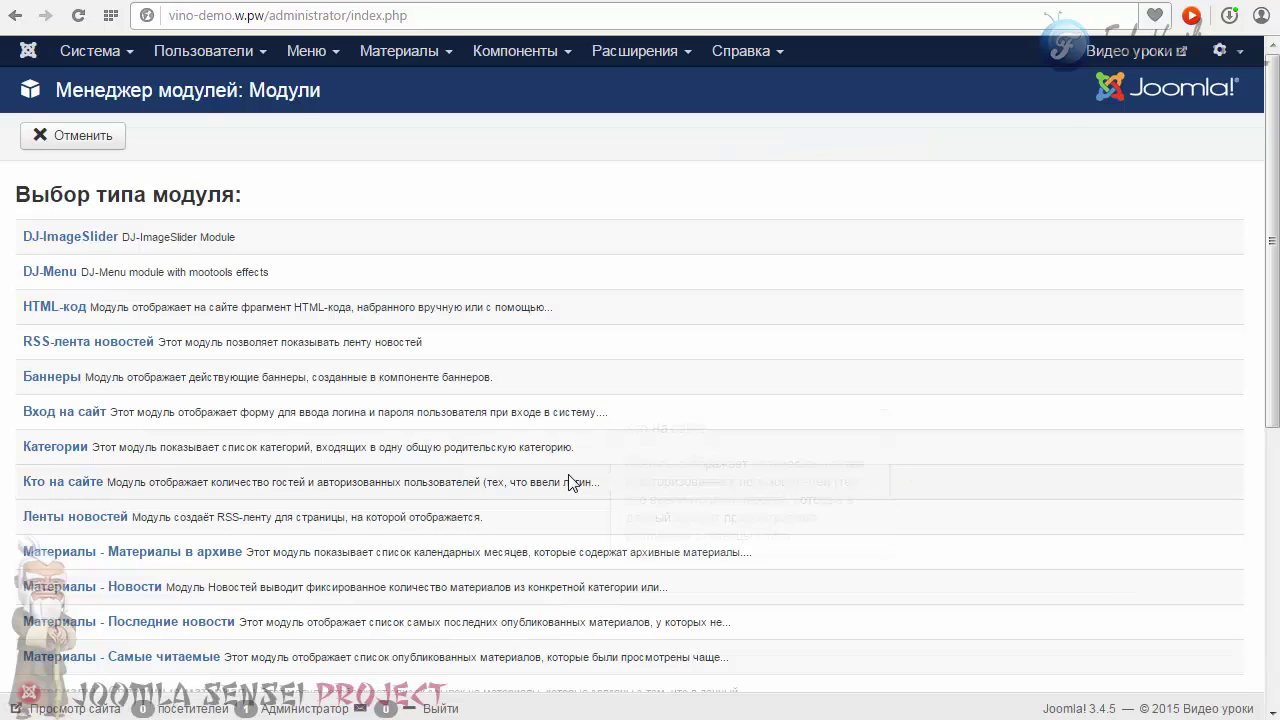
scroll(57, 380, "down", 3)
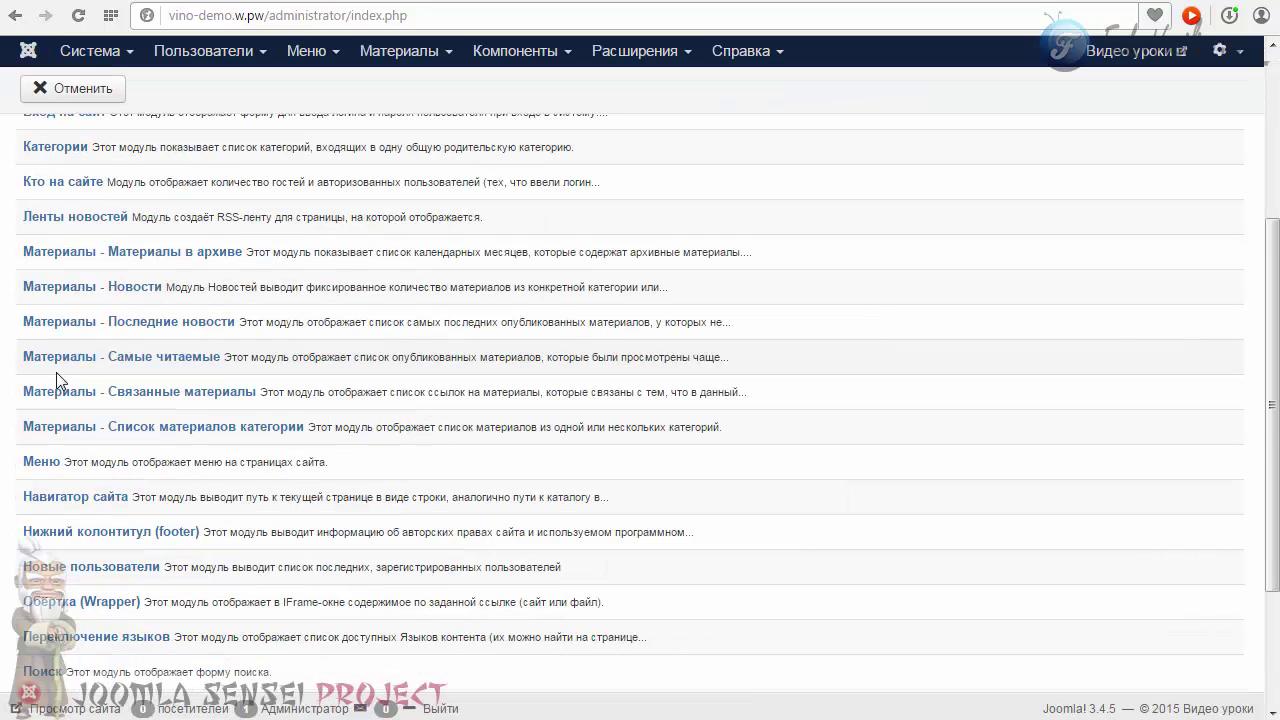
left_click(141, 360)
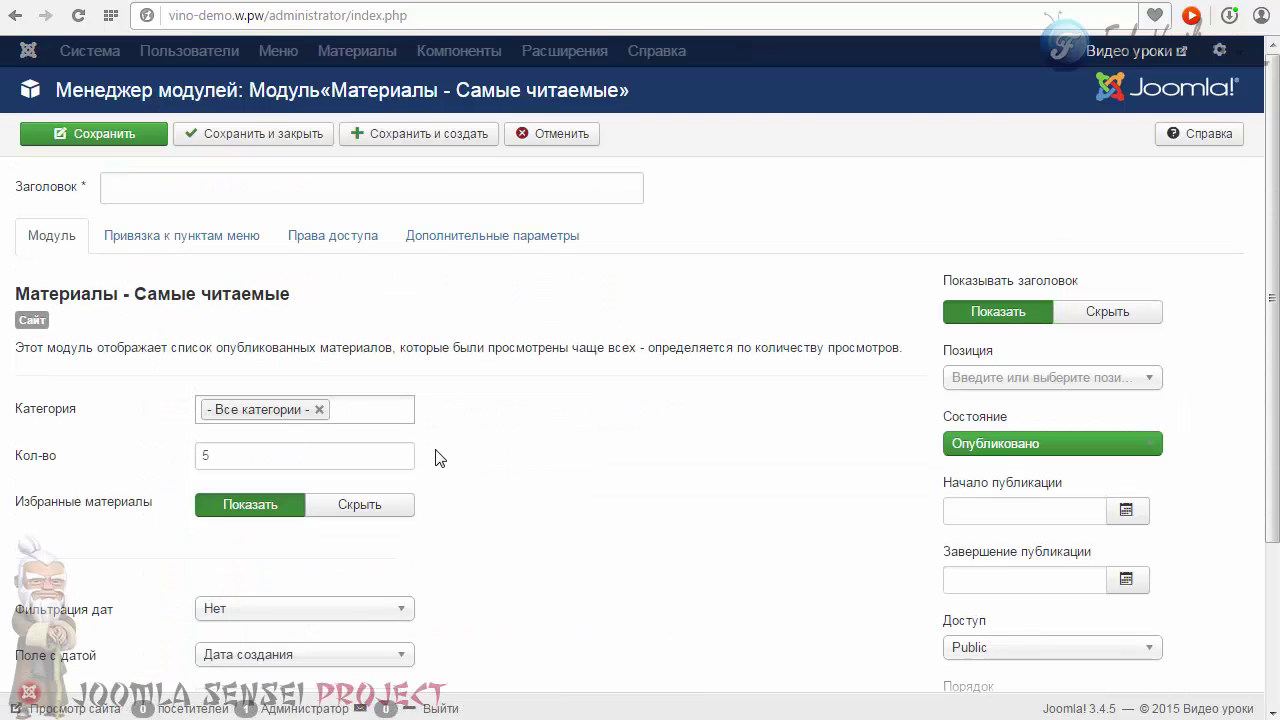
left_click(221, 188)
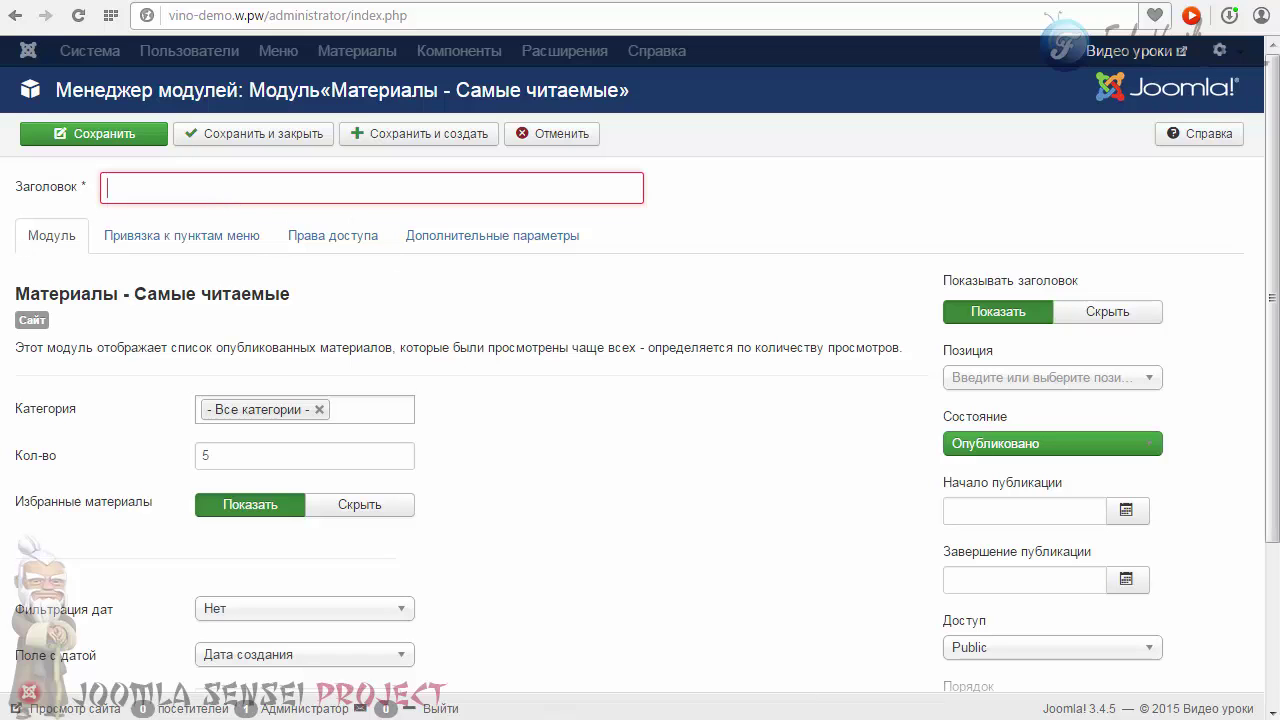
key("ctrl+v")
Step: Review the available categories and the article count setting of the new module
left_click(352, 407)
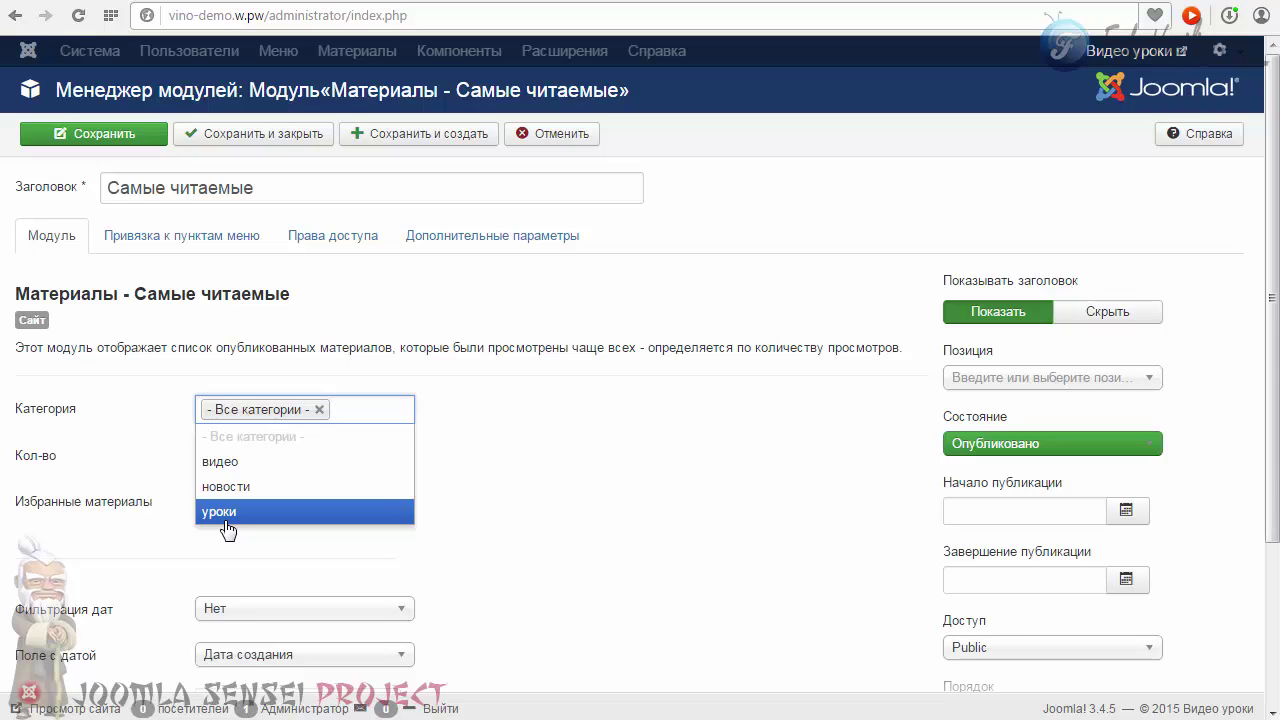
left_click(527, 428)
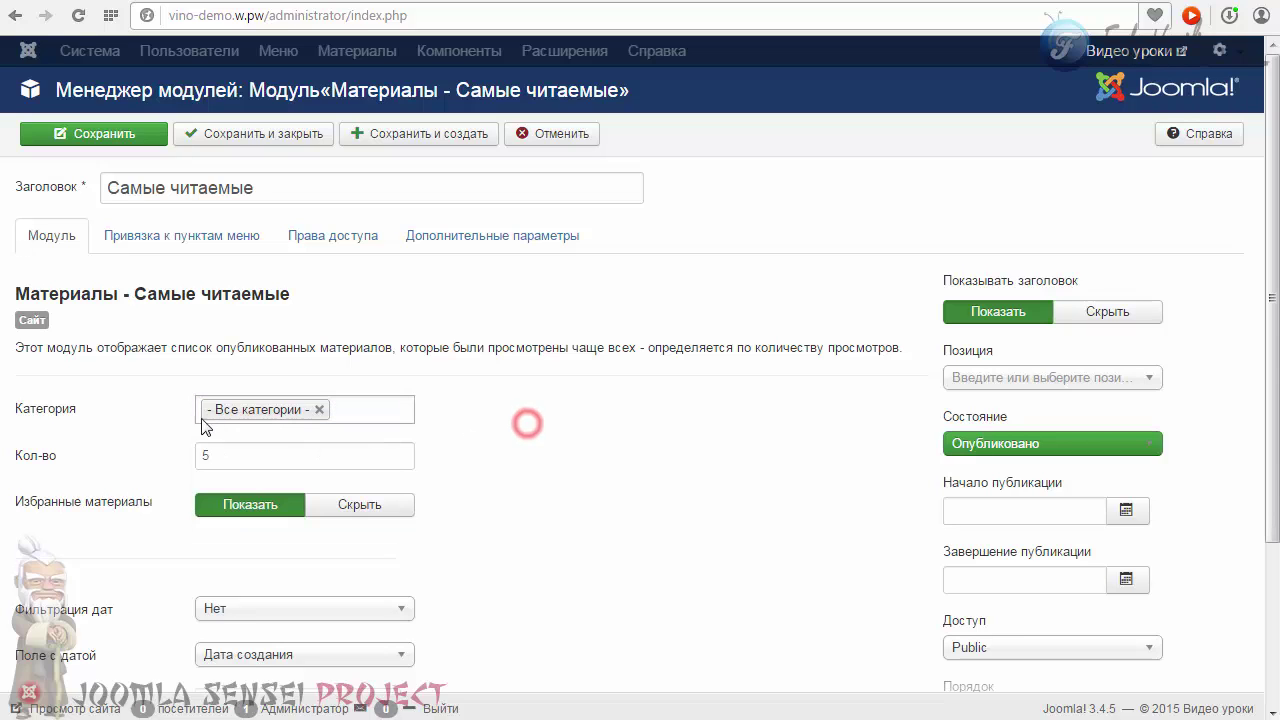
mouse_move(37, 467)
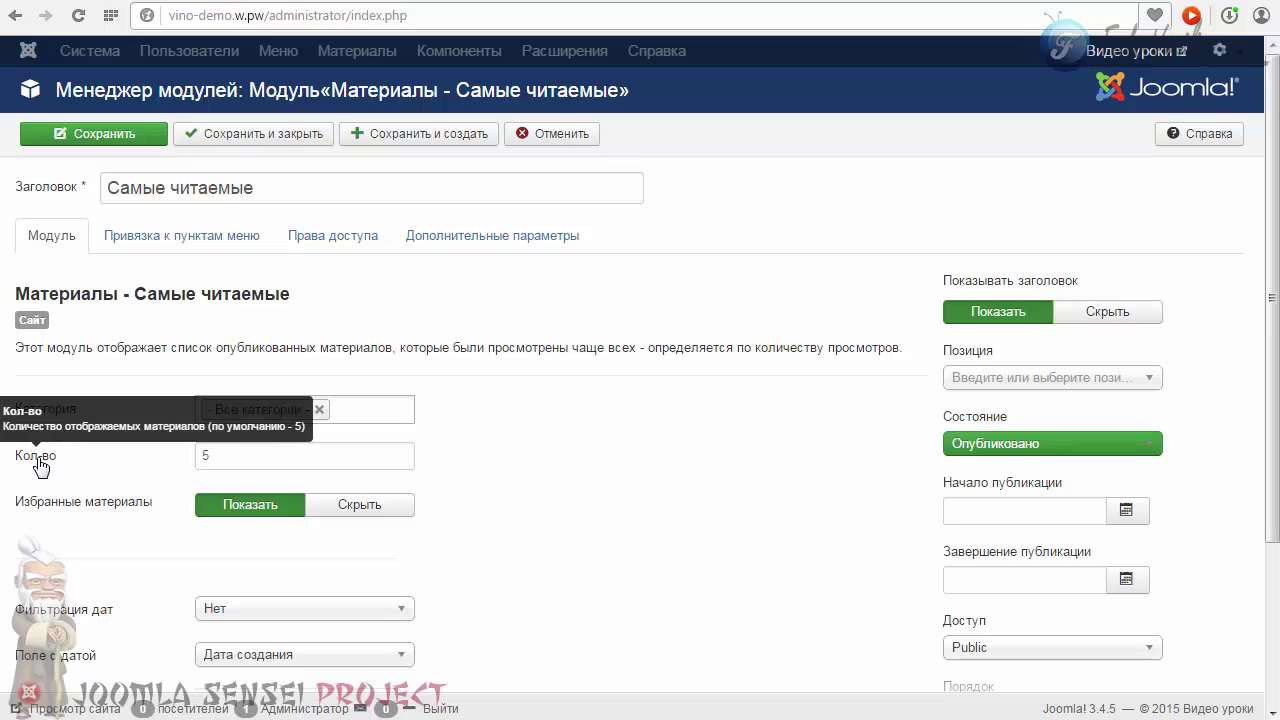
left_click(210, 457)
double_click(205, 457)
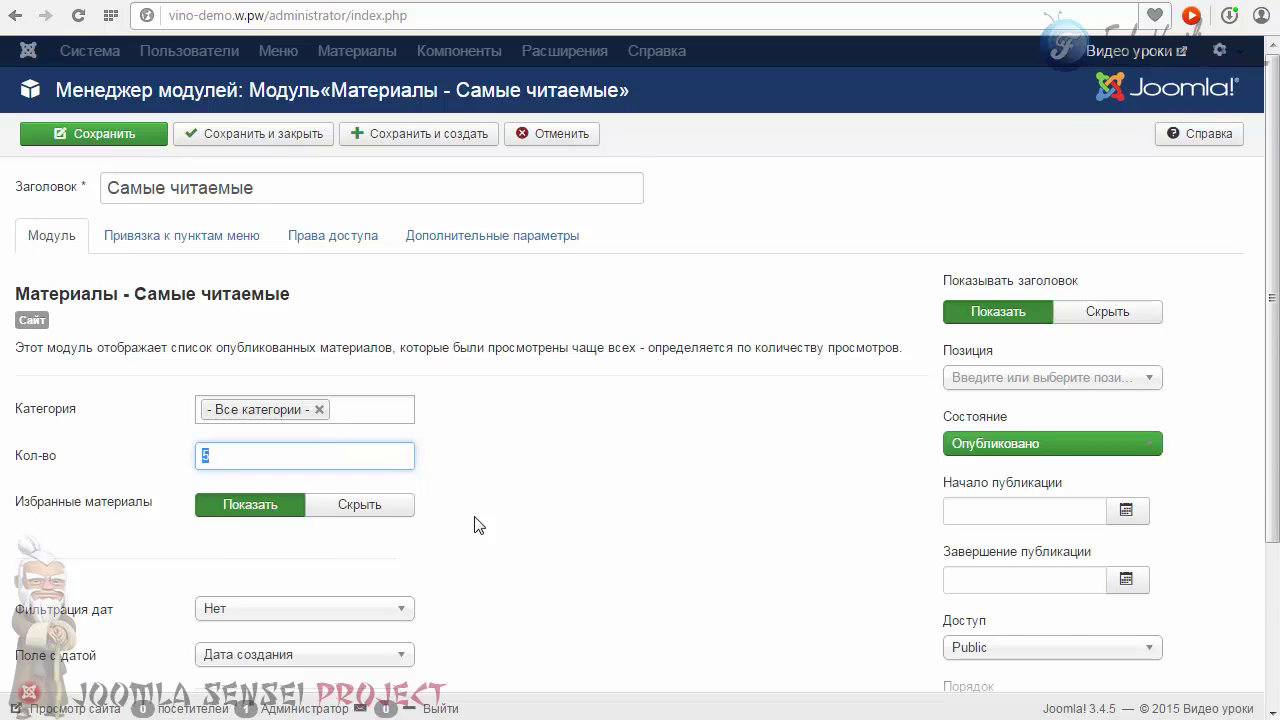
Step: Set the module's date filtering to "Диапазон дат" with "Дата создания" as the date field
scroll(605, 513, "down", 2)
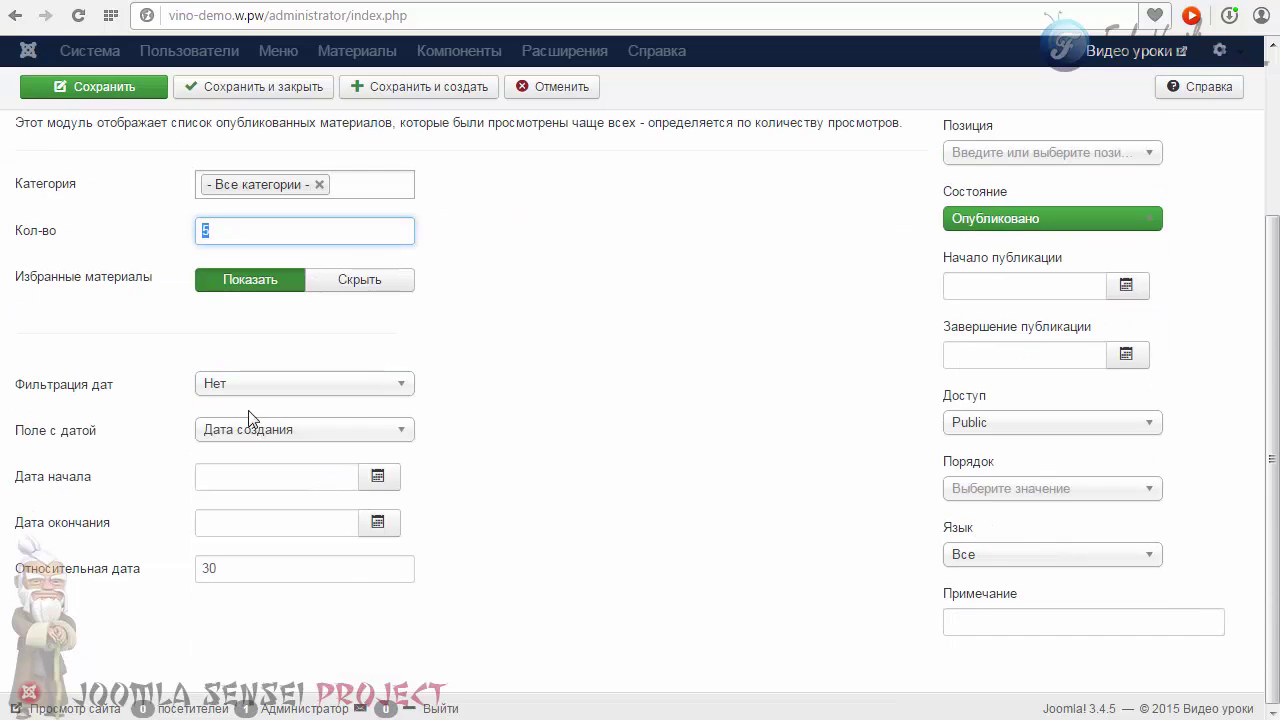
left_click(246, 383)
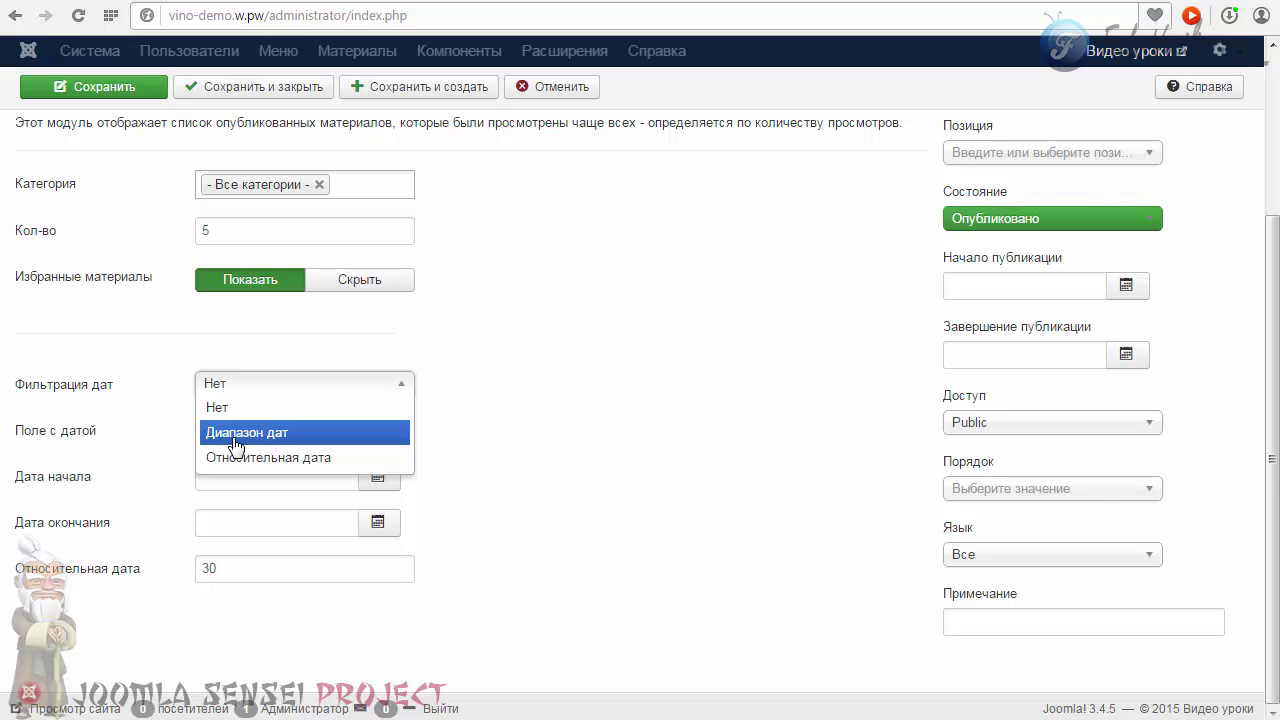
left_click(236, 438)
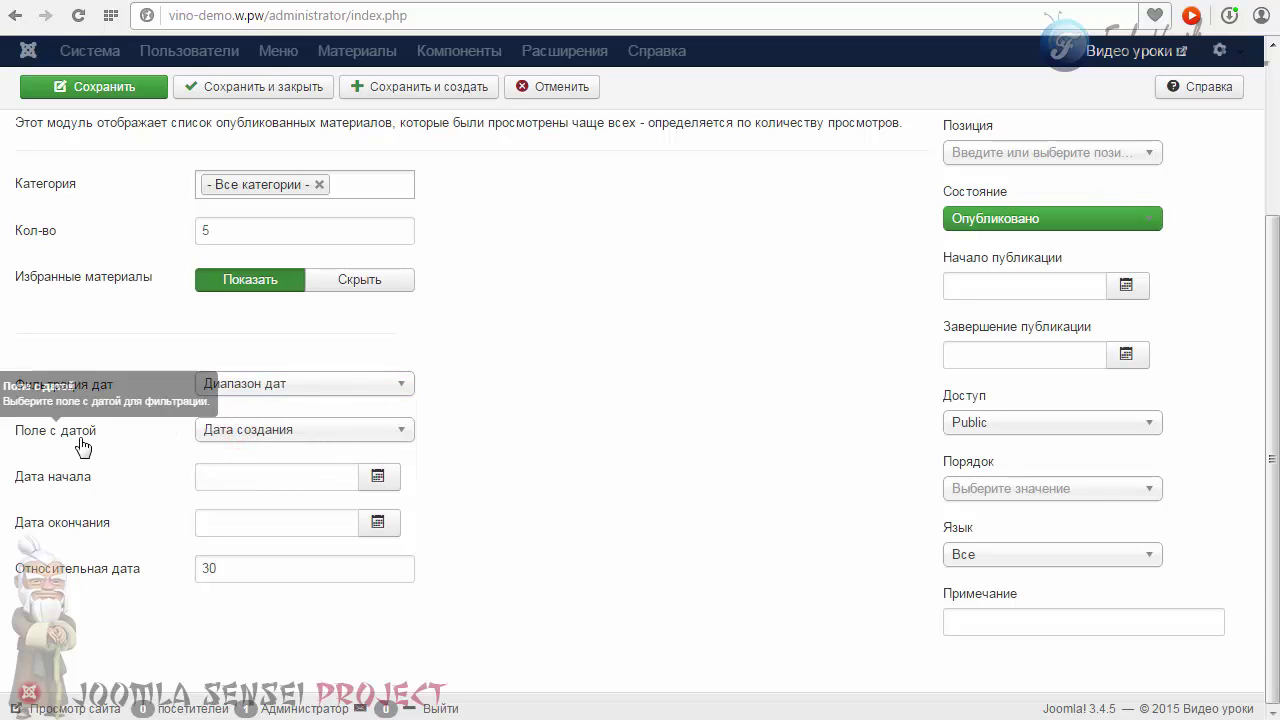
left_click(238, 429)
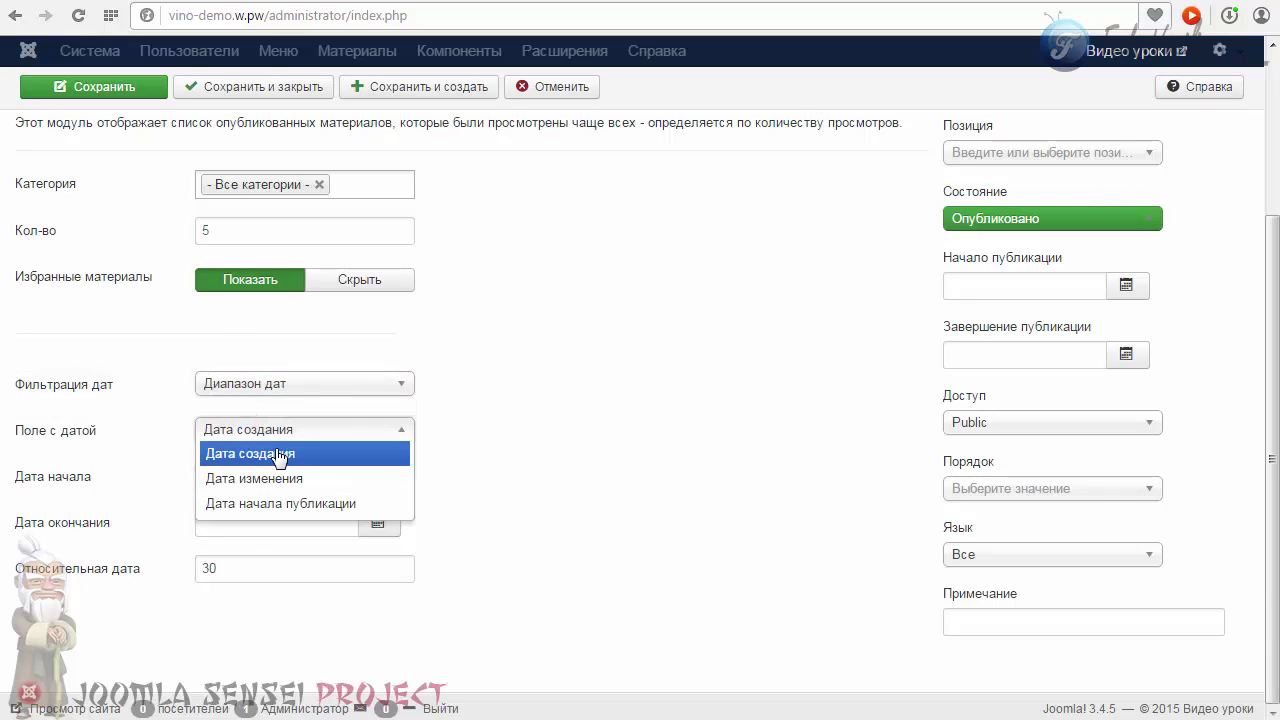
left_click(279, 454)
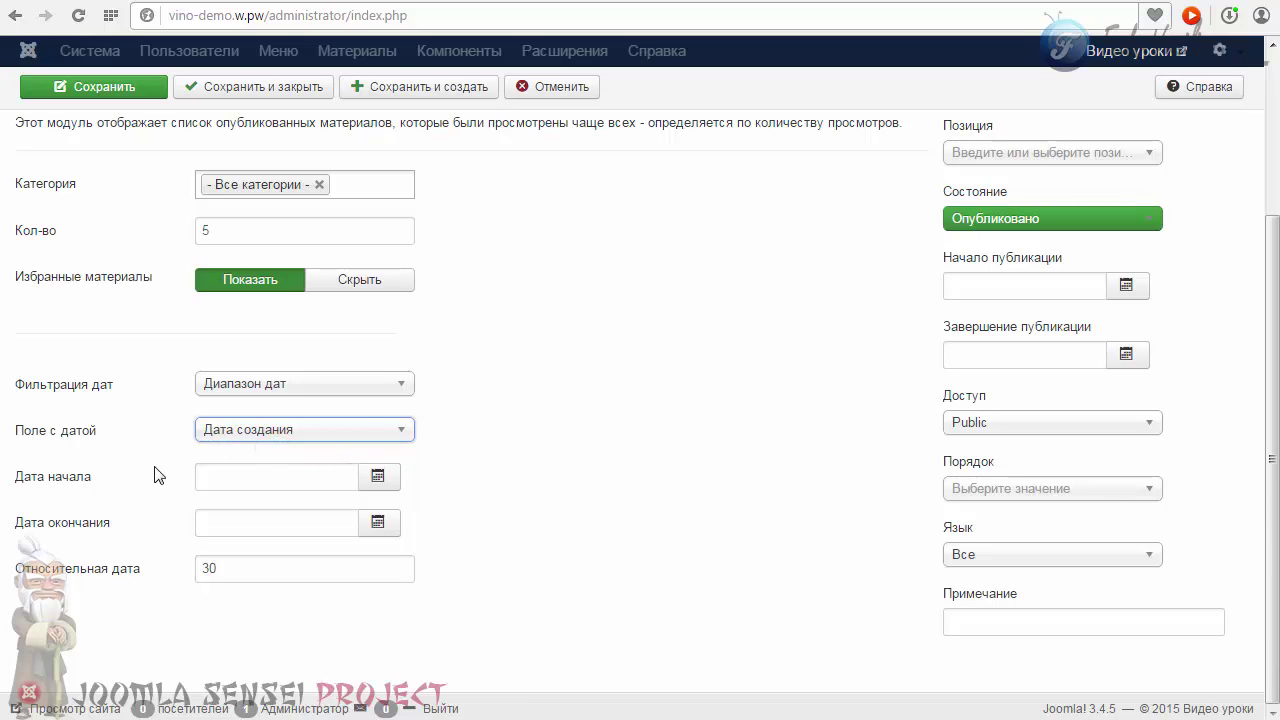
Step: Review the module's menu assignment and advanced parameters, and return to its main settings
scroll(59, 585, "up", 3)
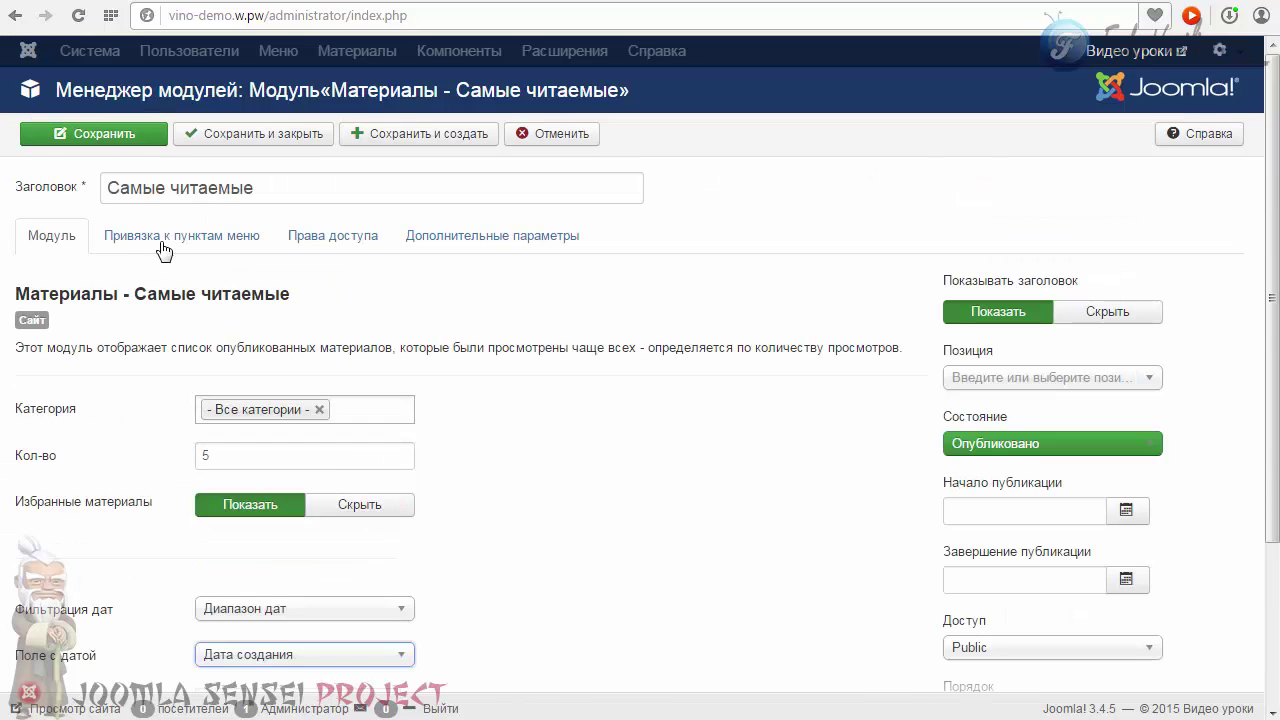
left_click(162, 242)
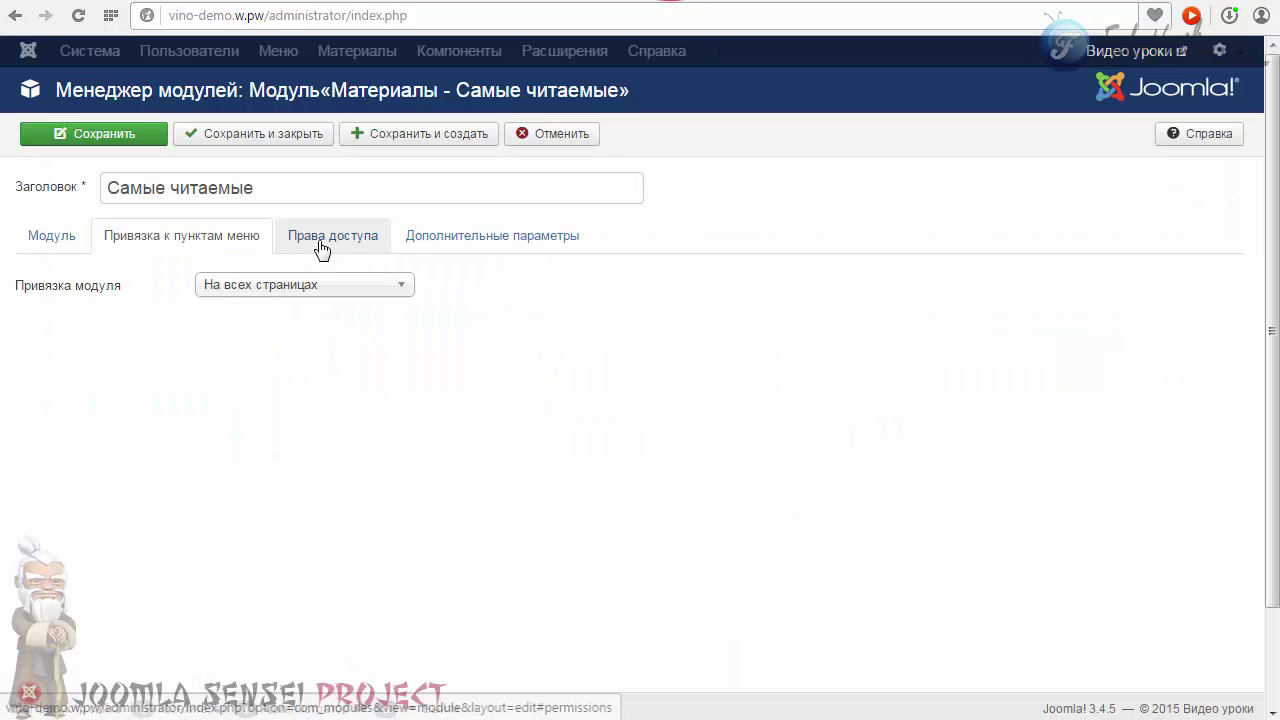
left_click(517, 238)
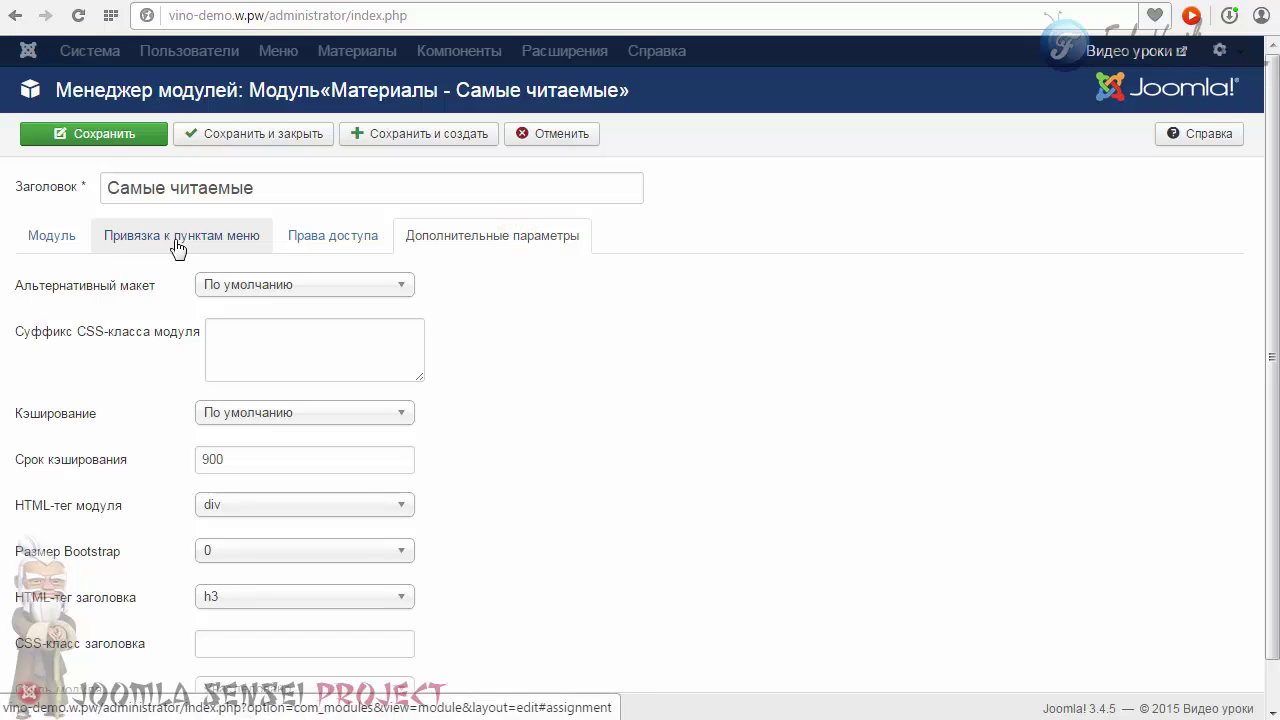
left_click(55, 235)
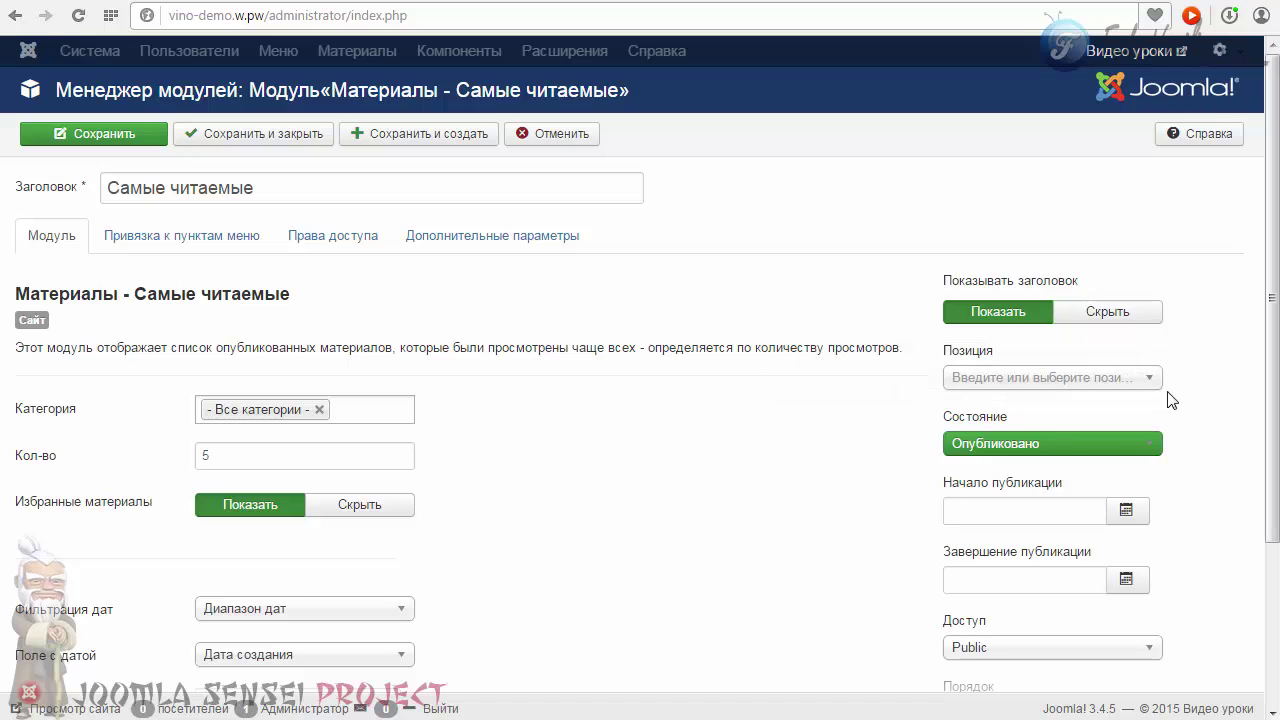
Step: Assign the "Самые читаемые" module to the Footer-Mod-1 [footer-mod-1] position and save it
scroll(1165, 335, "down", 1)
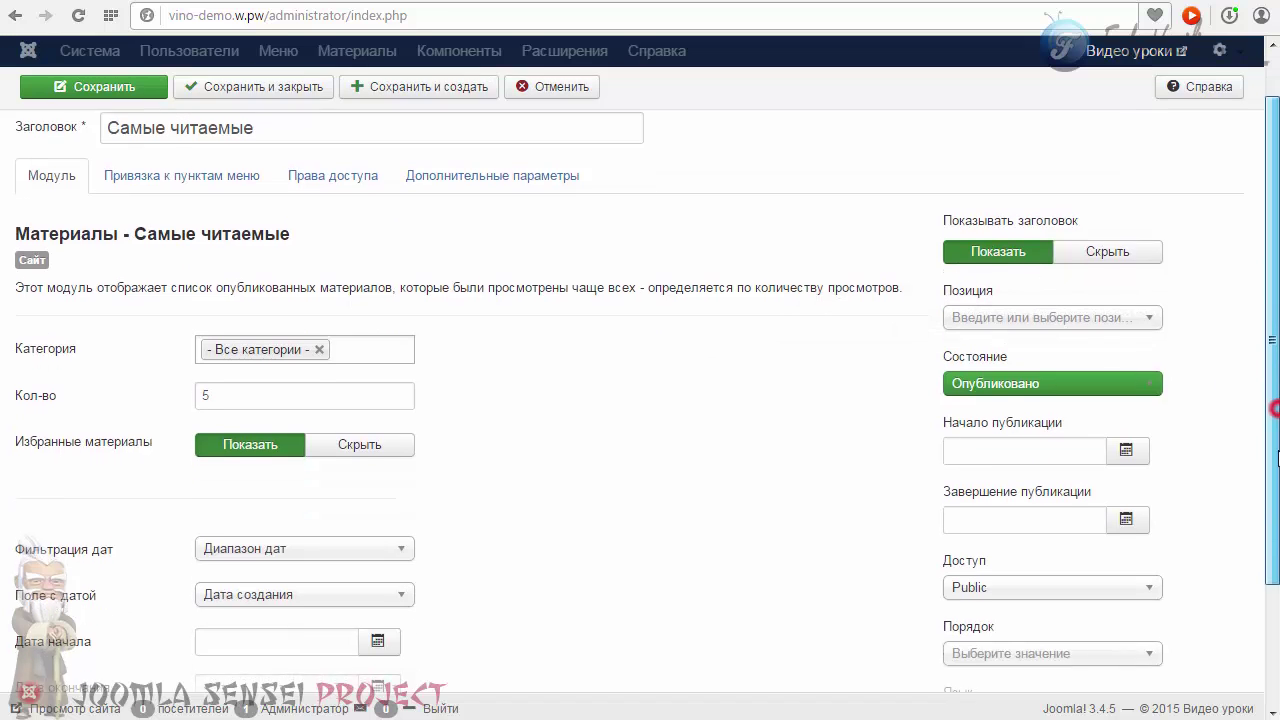
left_click(1148, 301)
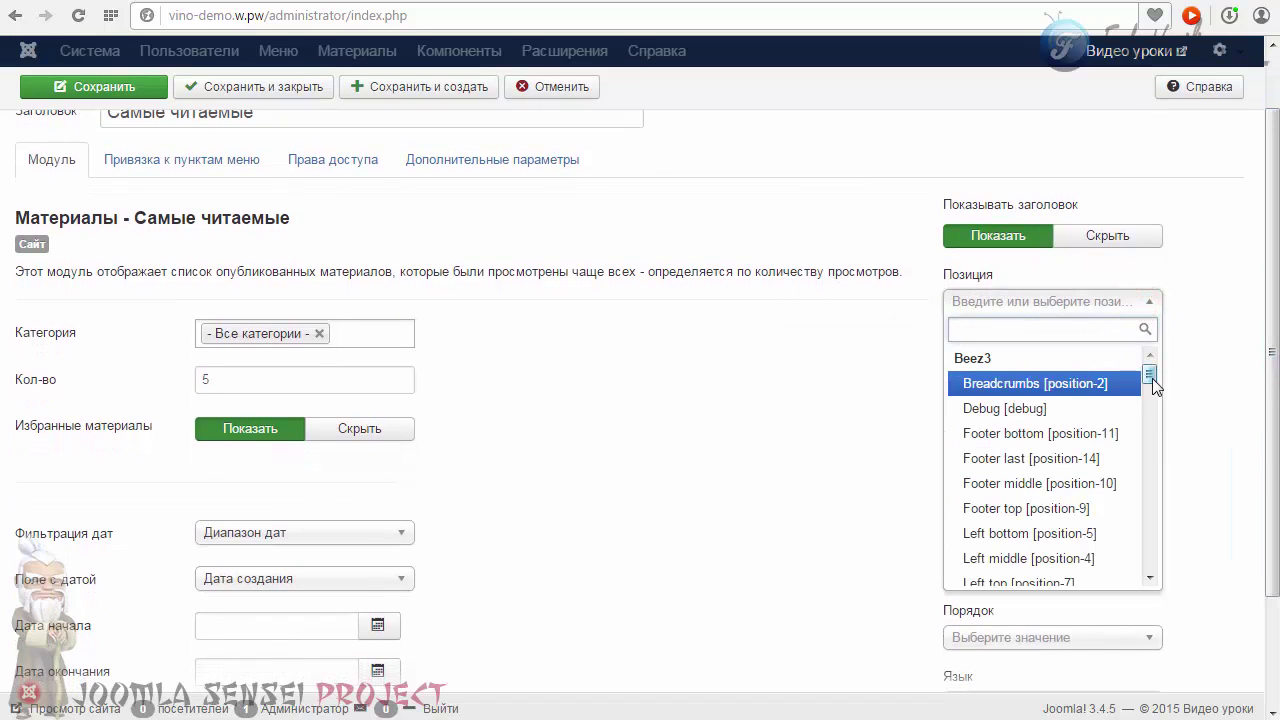
left_click_drag(1152, 378, 1147, 450)
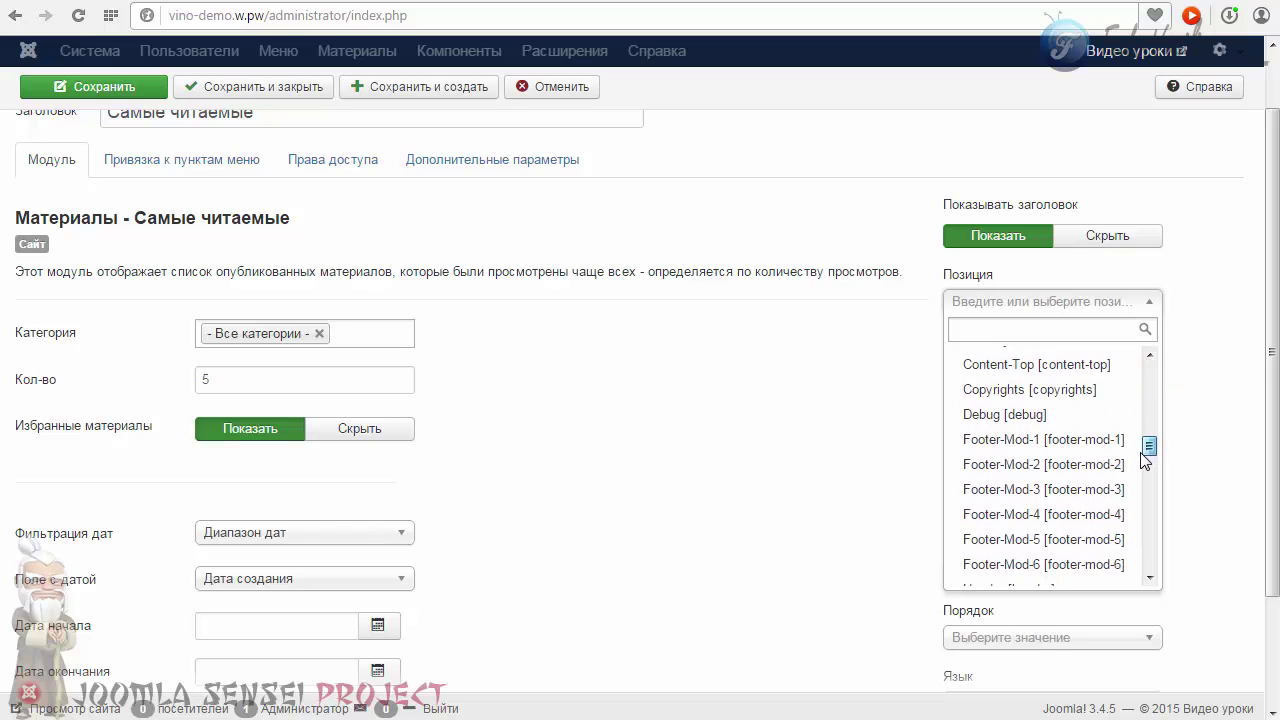
left_click(1032, 441)
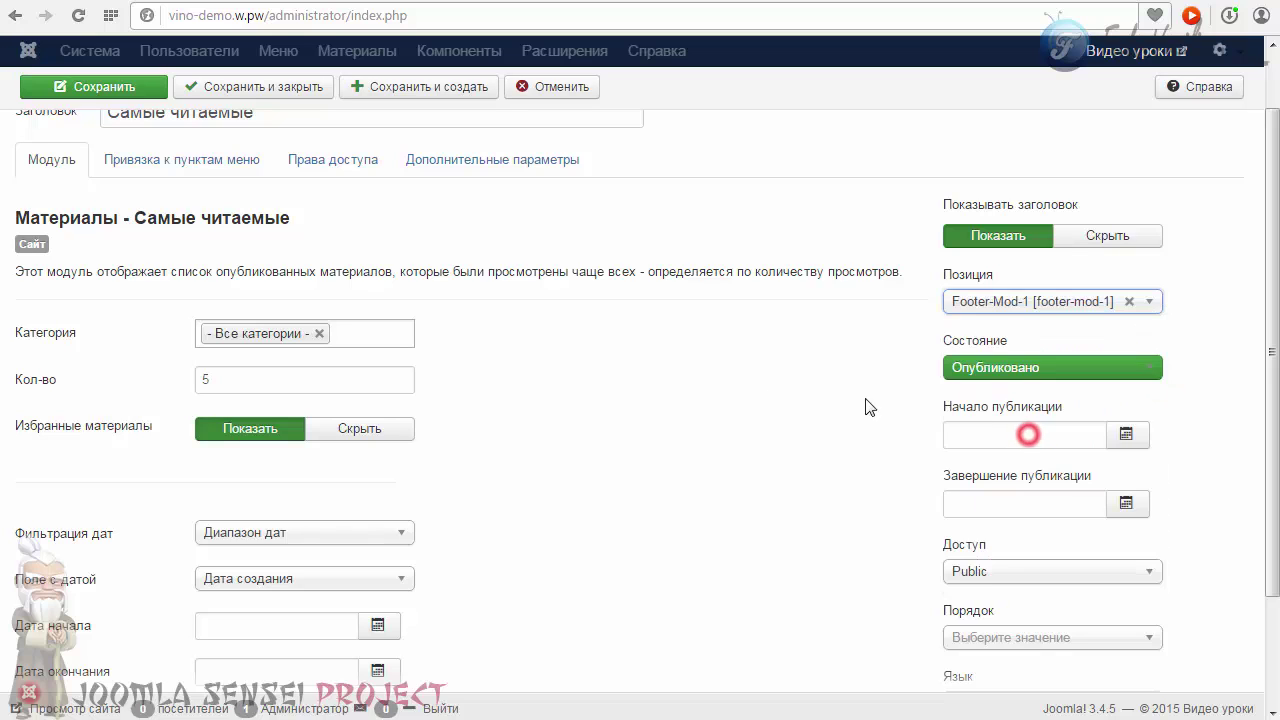
left_click(105, 89)
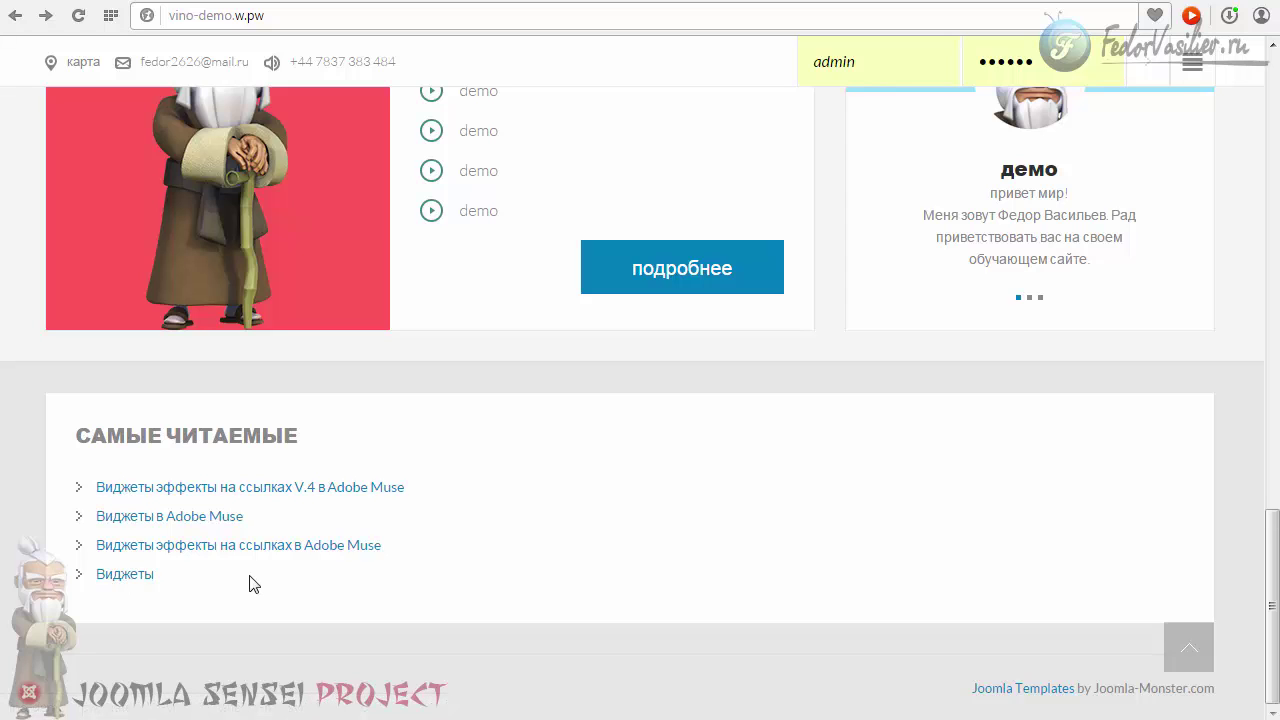
Step: On the vino-demo.w.pw site, open the first article in the "Самые читаемые" footer list and return to the home page
left_click(157, 492)
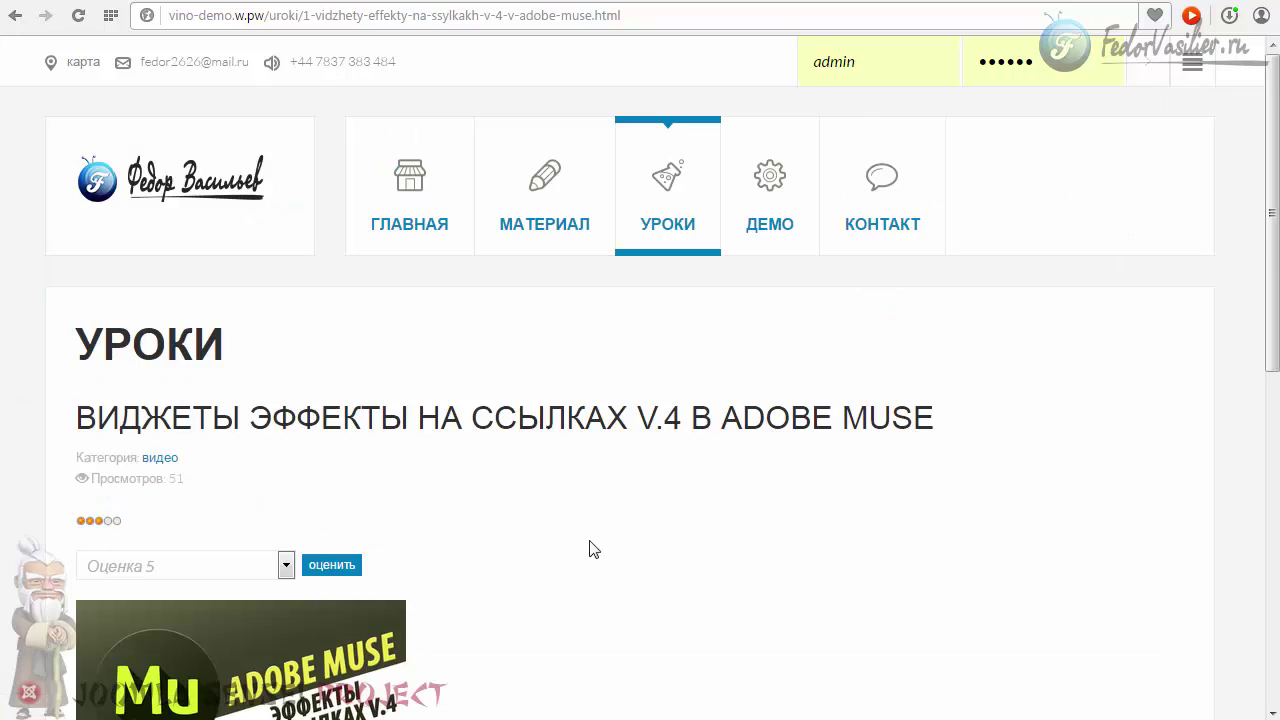
scroll(454, 410, "down", 1)
left_click(15, 15)
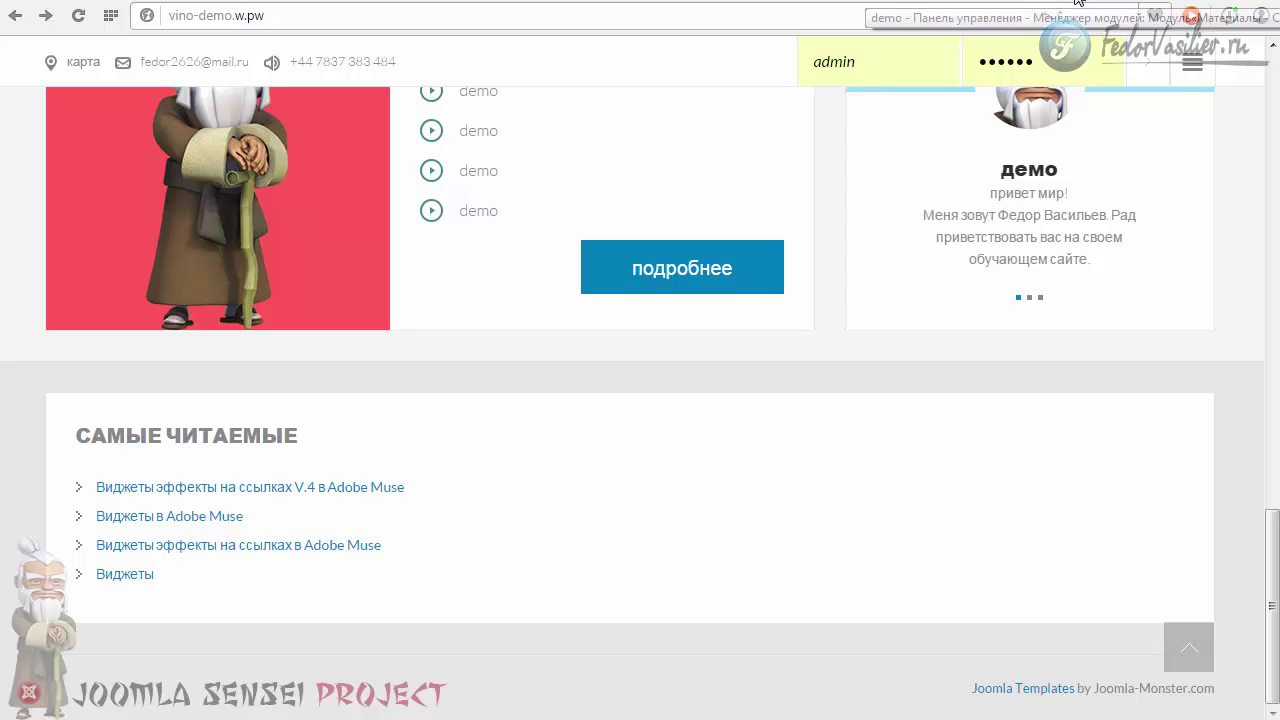
Step: On test2.ru, copy the module CSS class suffix "blank-ms" from the Popular Articles module's advanced parameters
left_click(1078, 0)
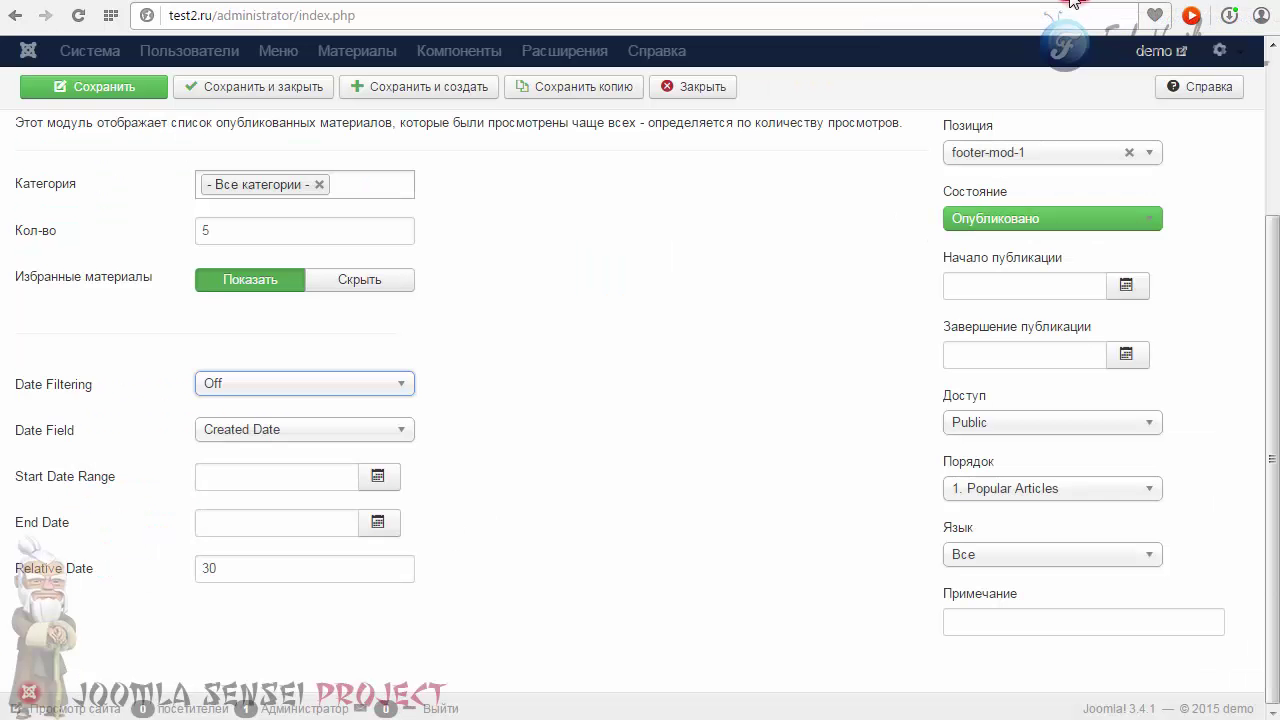
scroll(697, 401, "up", 2)
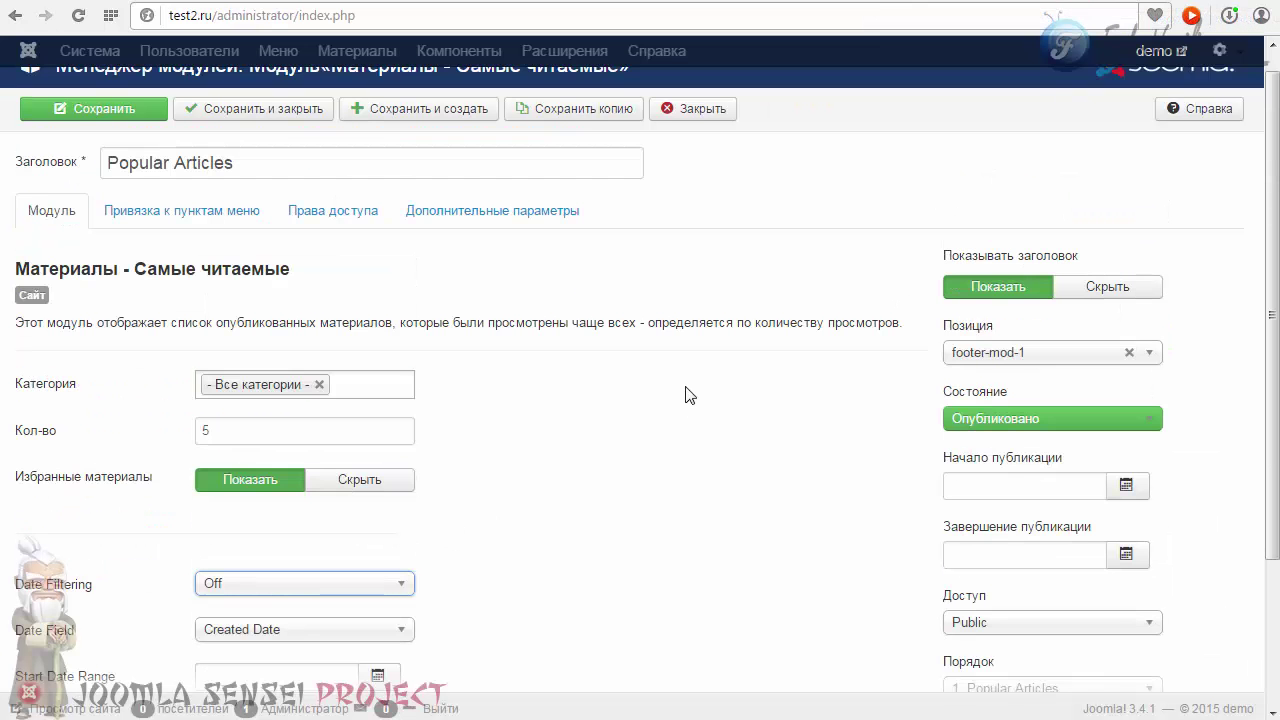
left_click(477, 212)
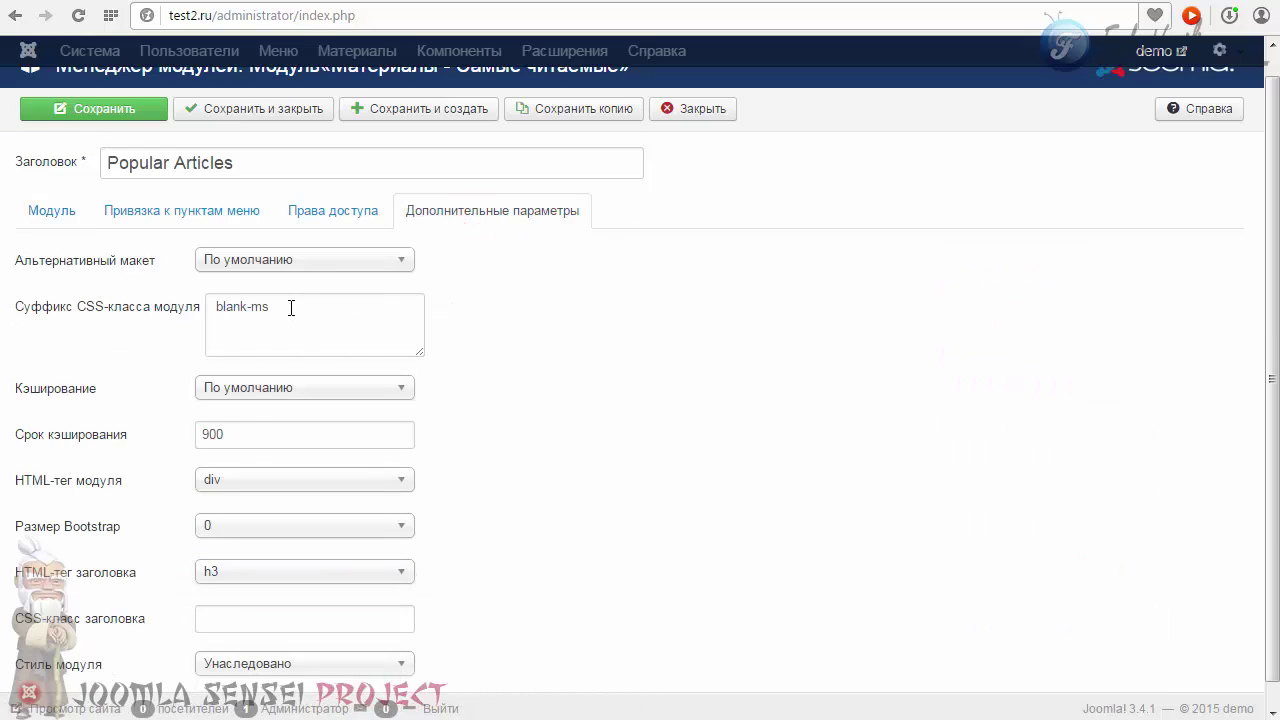
triple_click(285, 306)
right_click(214, 303)
left_click(277, 389)
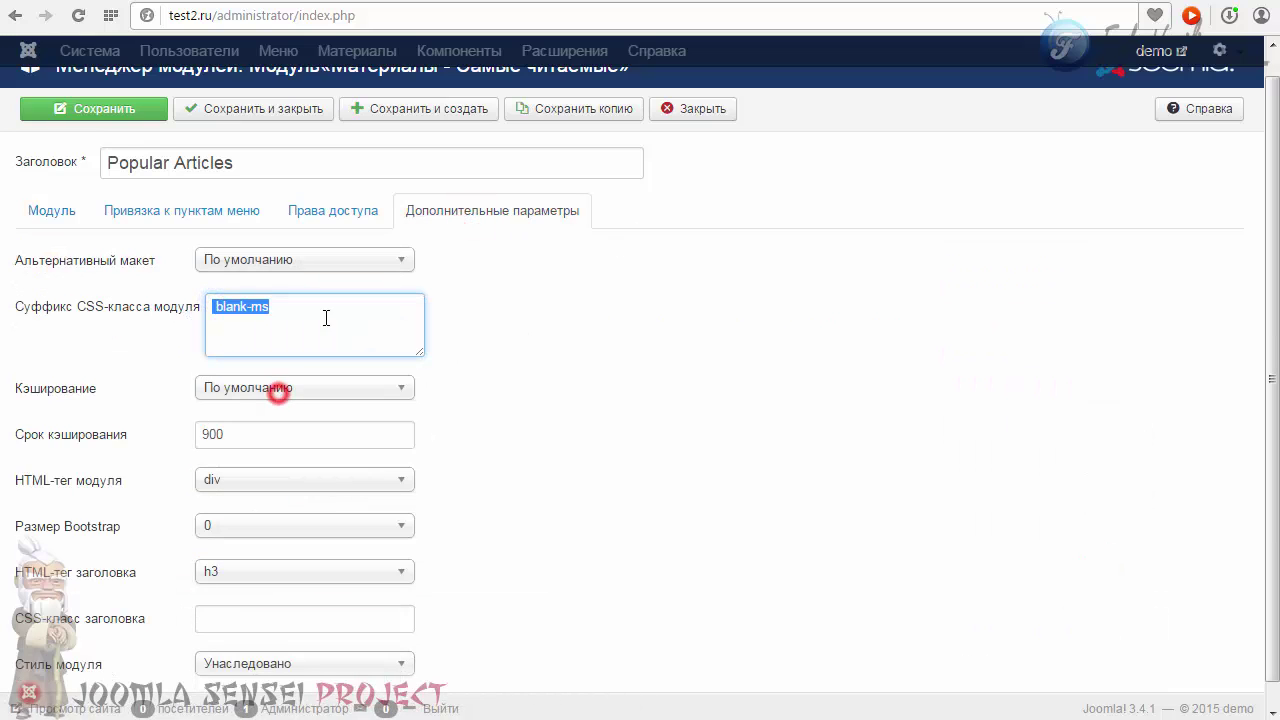
left_click(324, 317)
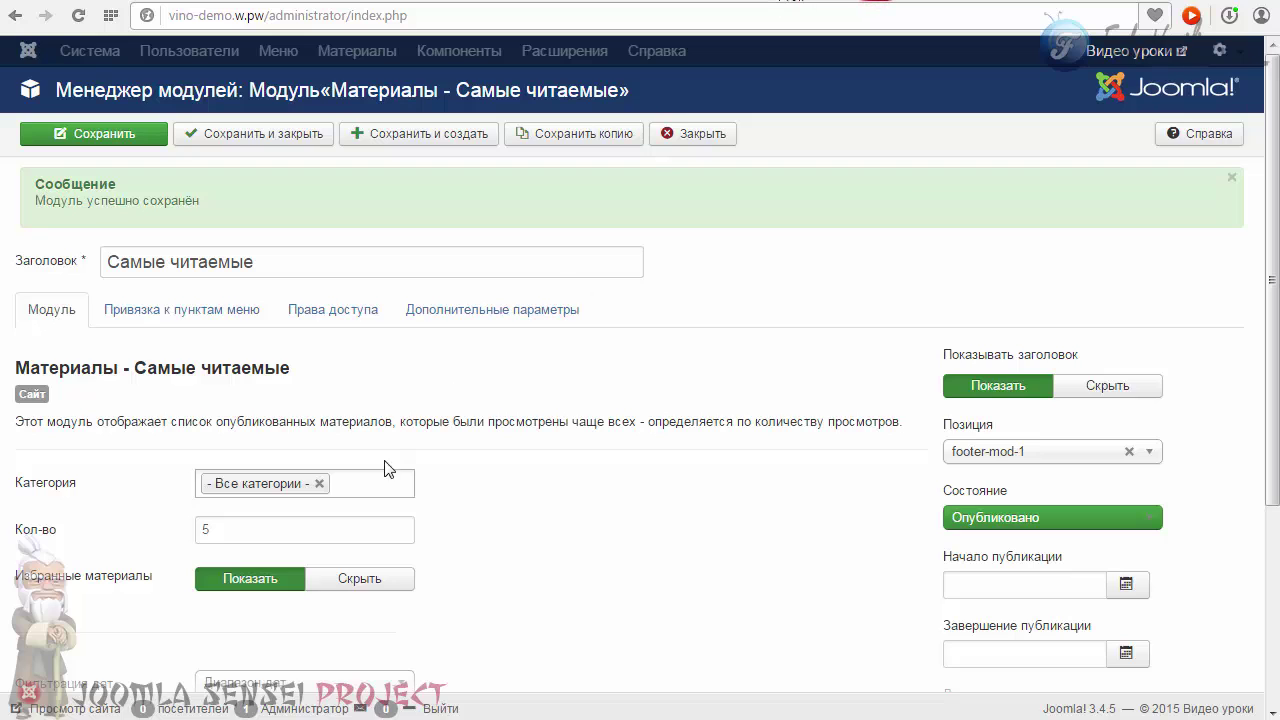
Step: On vino-demo.w.pw, set the "Самые читаемые" module's CSS class suffix to "blank-ms", then save and close the module
left_click(455, 318)
right_click(268, 410)
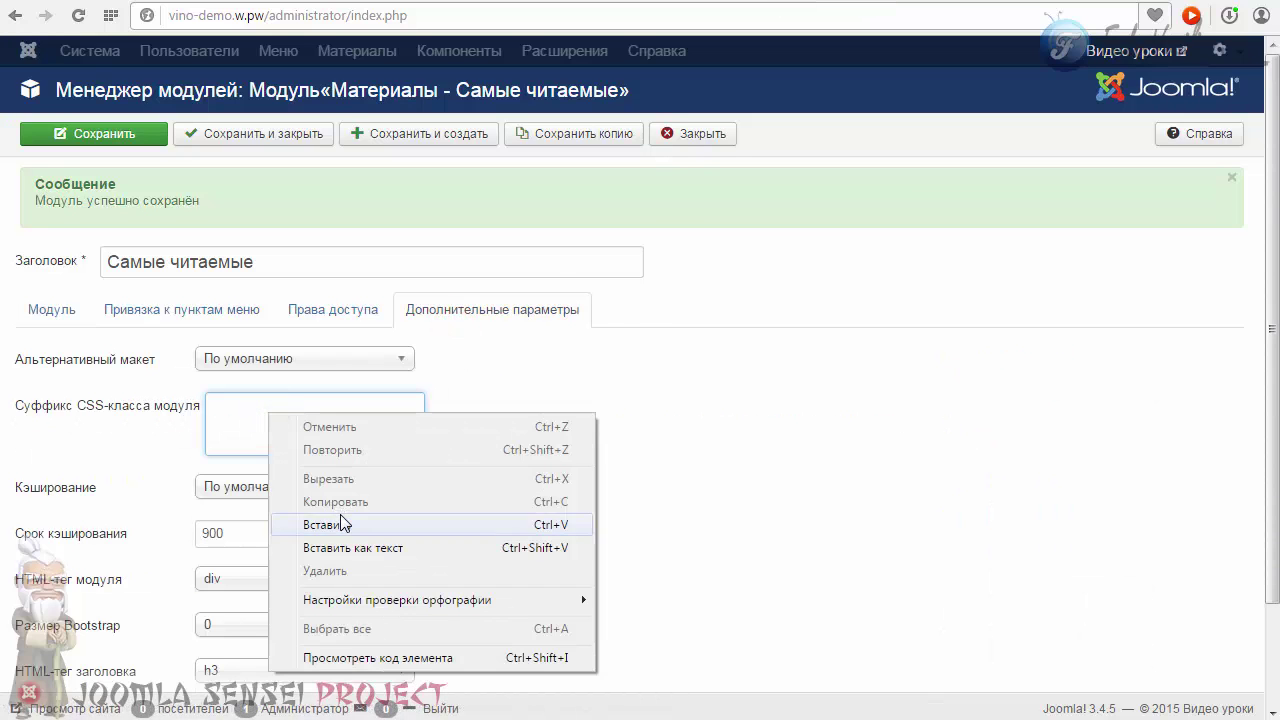
left_click(345, 522)
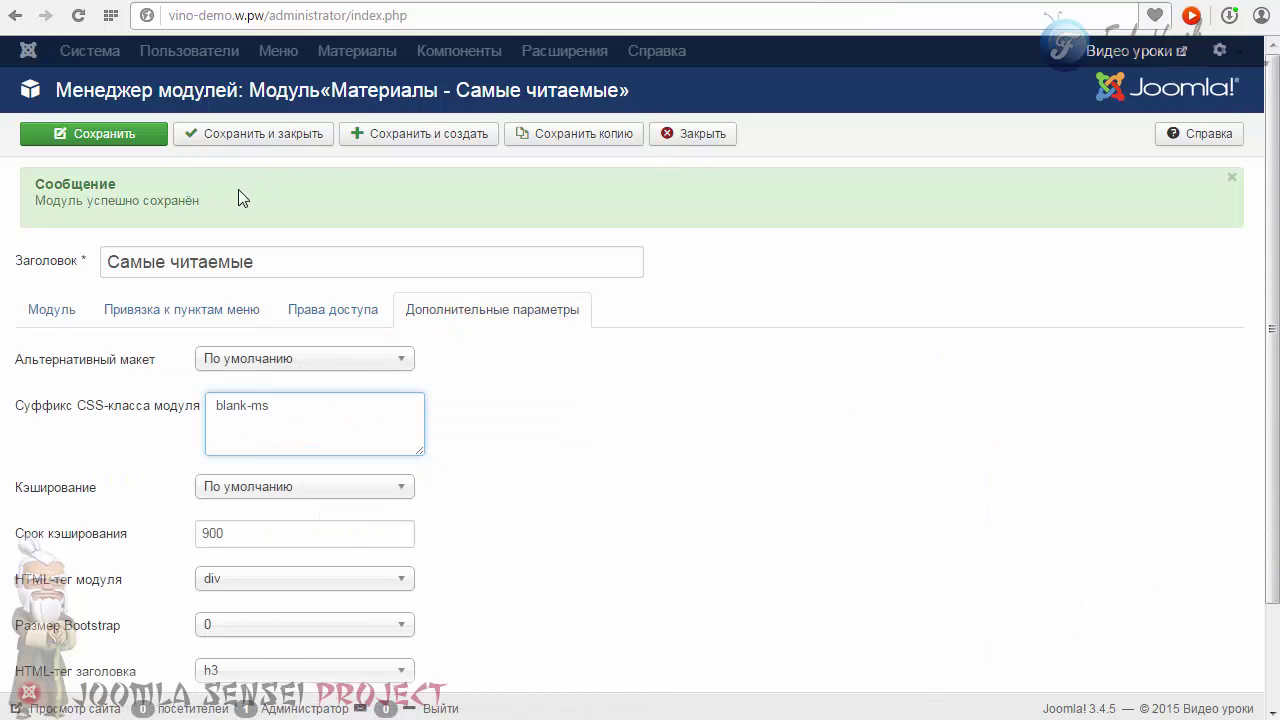
left_click(250, 140)
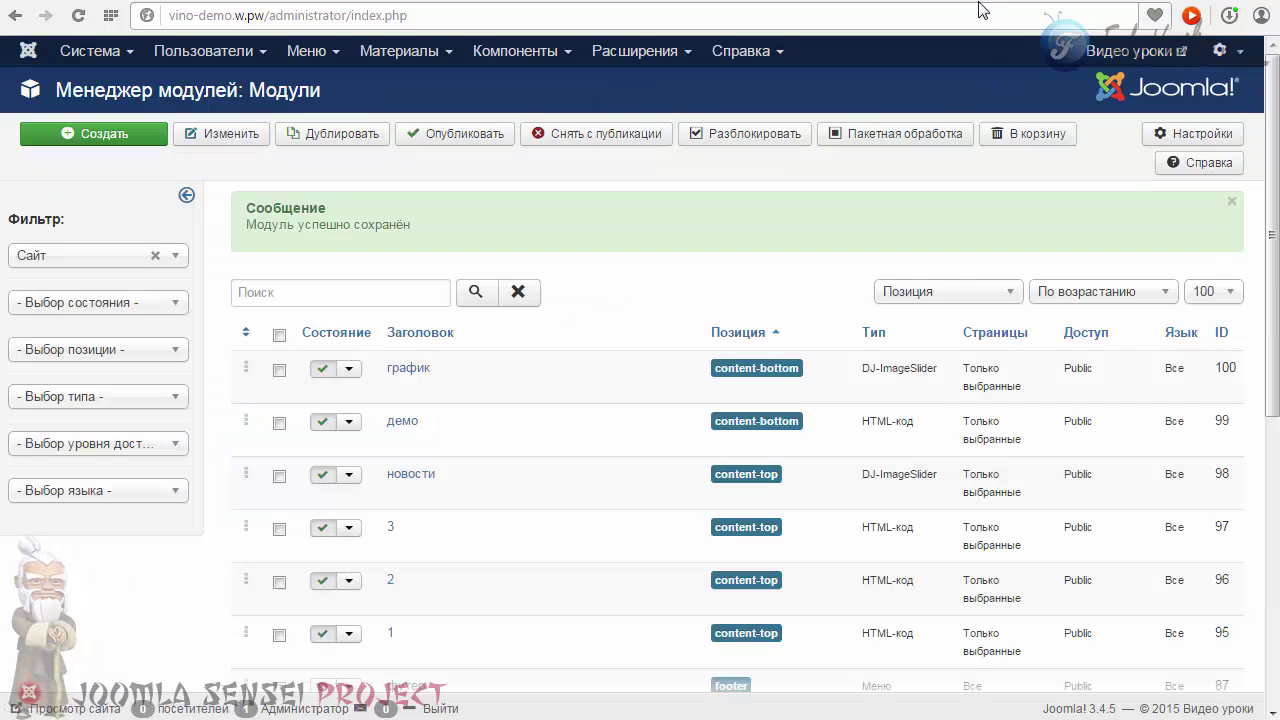
Step: Check the second footer position's name in the test2.ru preview and filter that site's module list by footer-mod-2
key("ctrl+Tab")
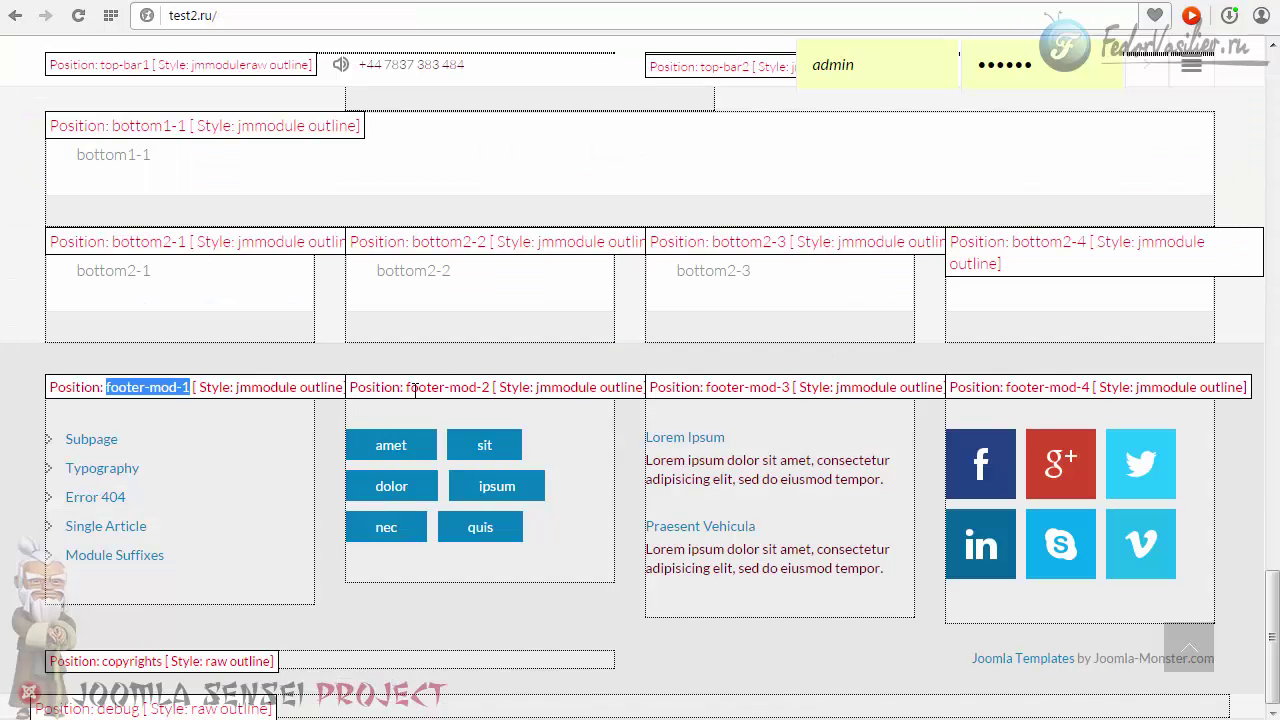
left_click_drag(406, 390, 491, 390)
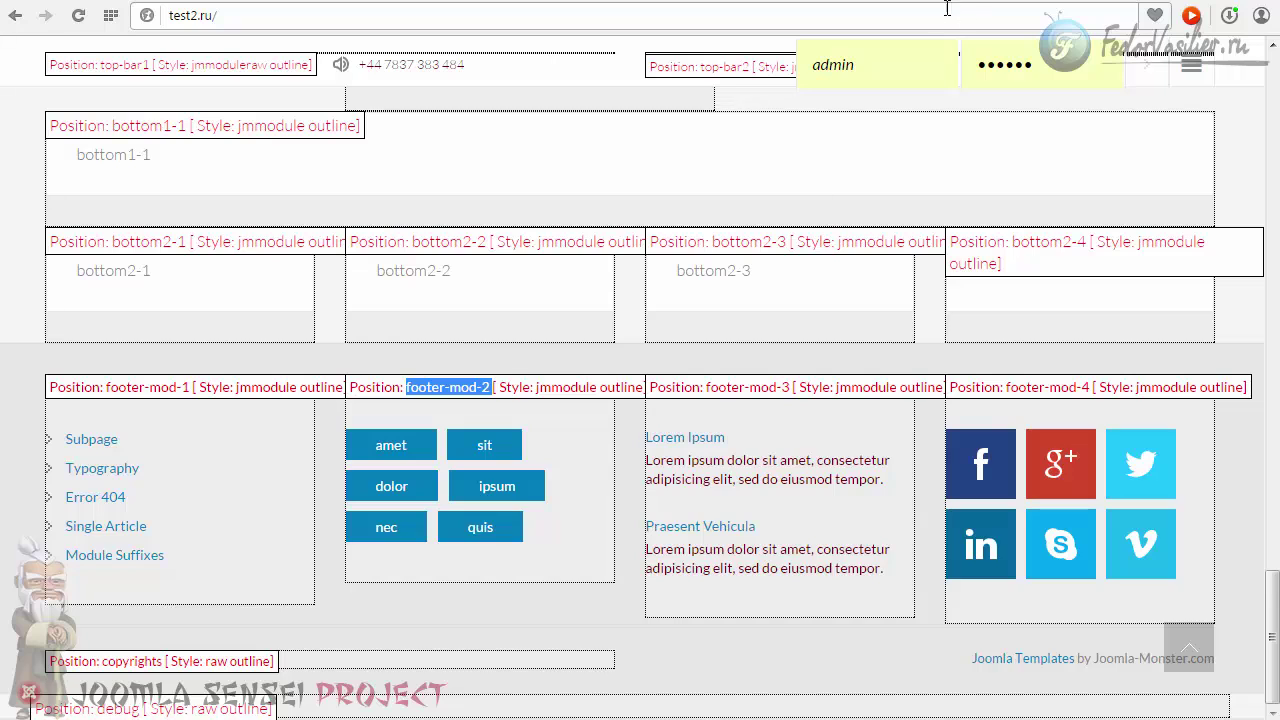
key("ctrl+Tab")
left_click(693, 108)
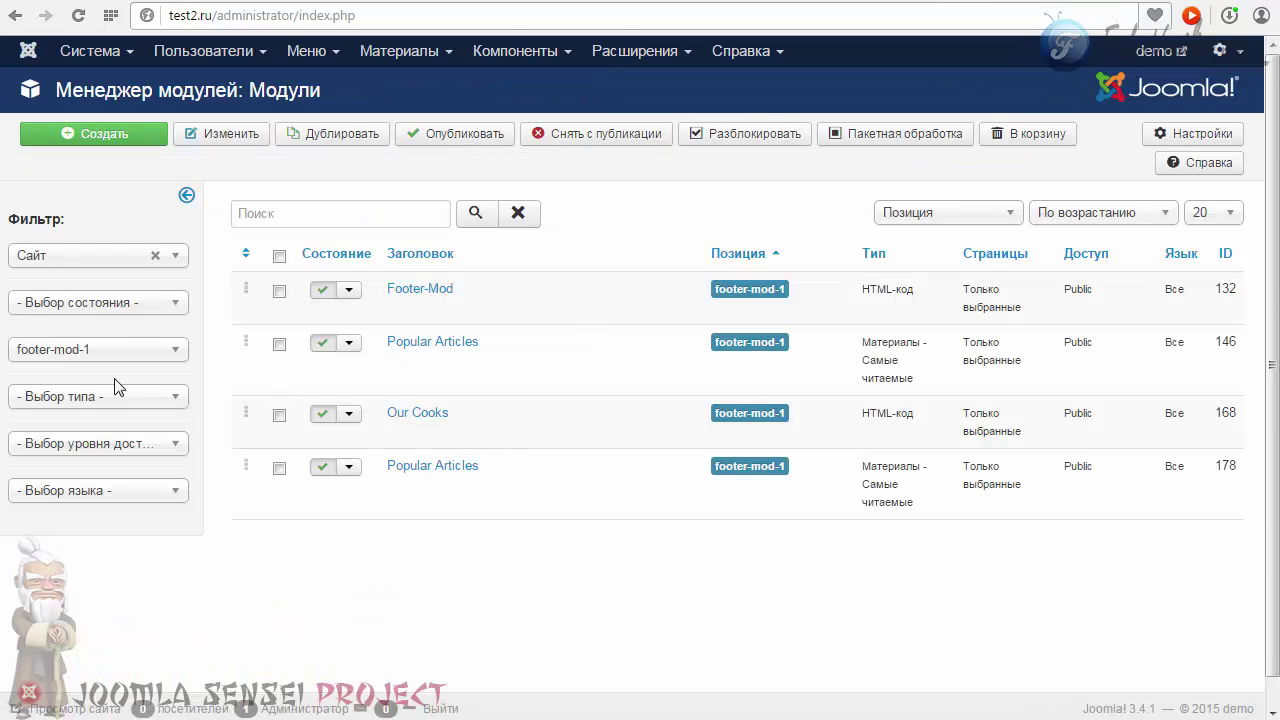
left_click(105, 350)
scroll(124, 506, "down", 5)
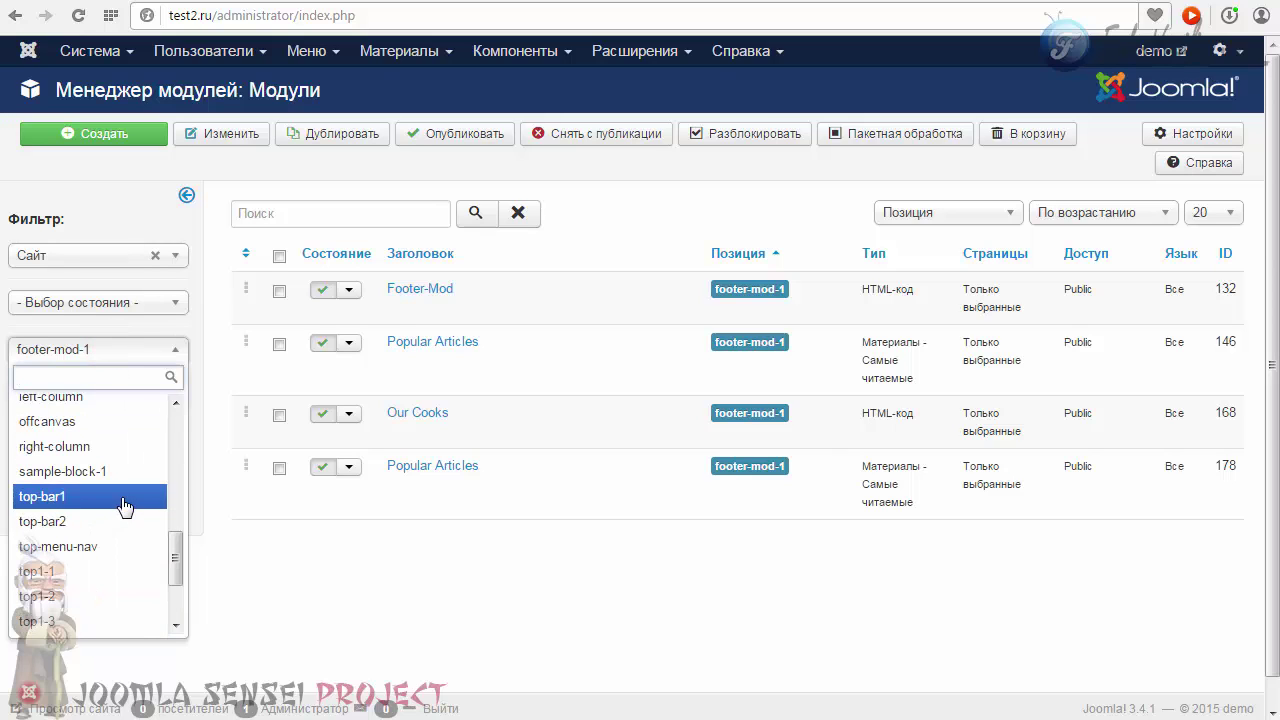
scroll(80, 500, "up", 3)
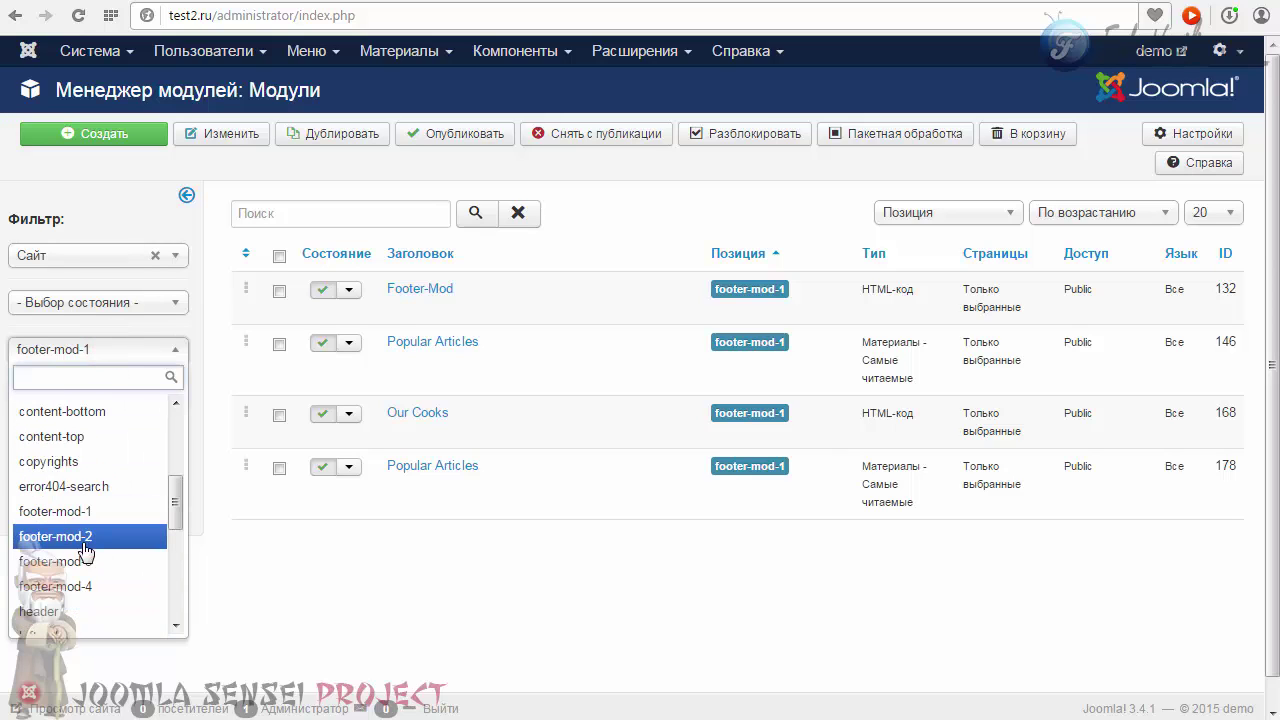
left_click(84, 545)
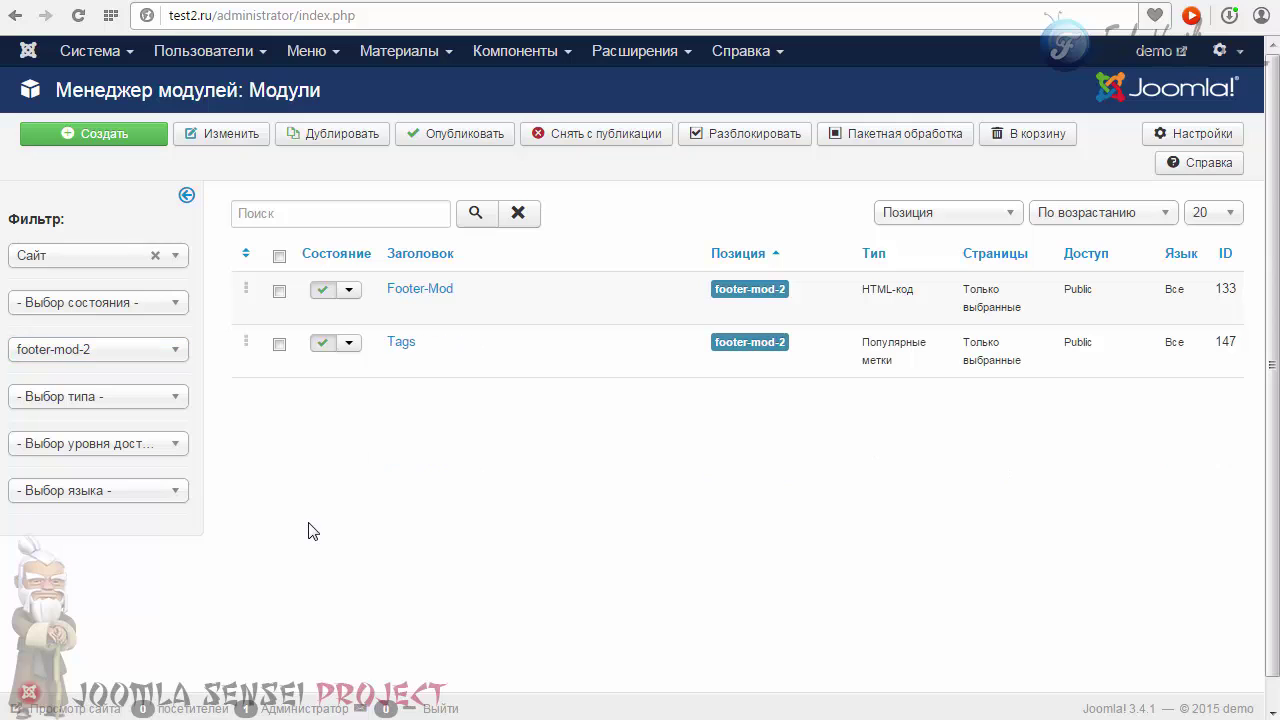
Step: Check the module type of the Tags module in footer-mod-2 and open the module to examine its settings
left_click_drag(398, 349, 391, 354)
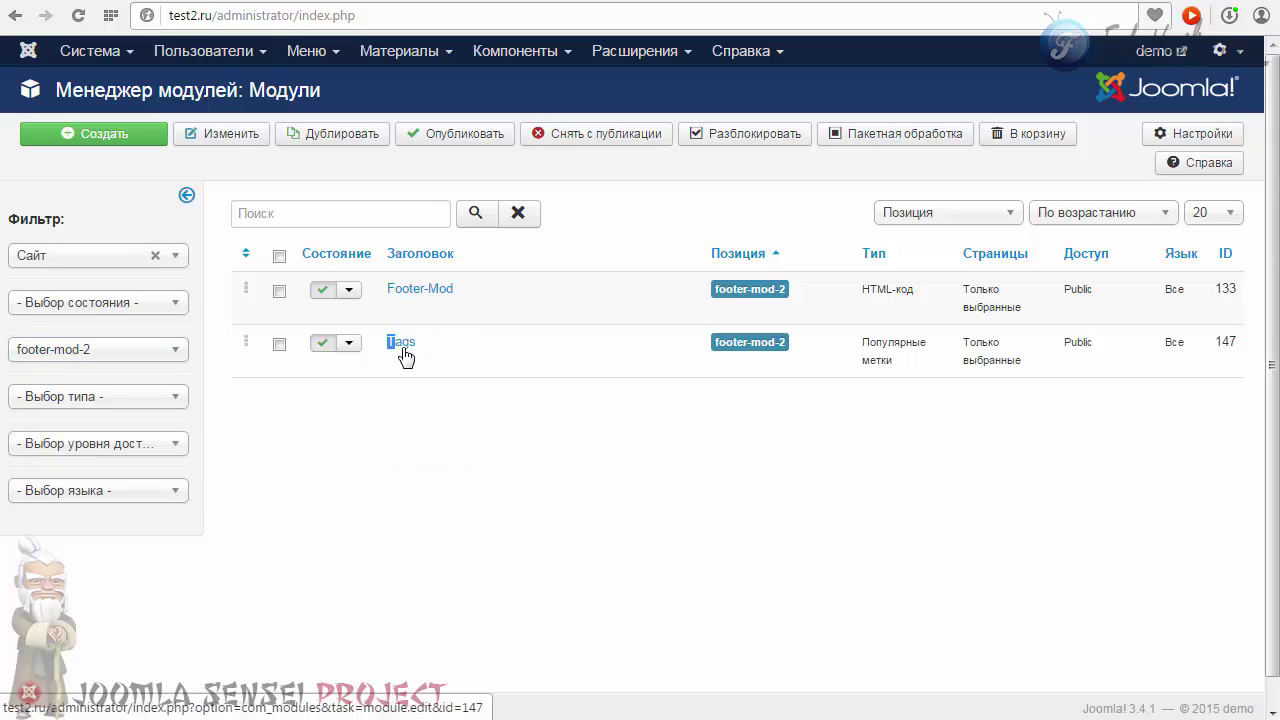
triple_click(864, 342)
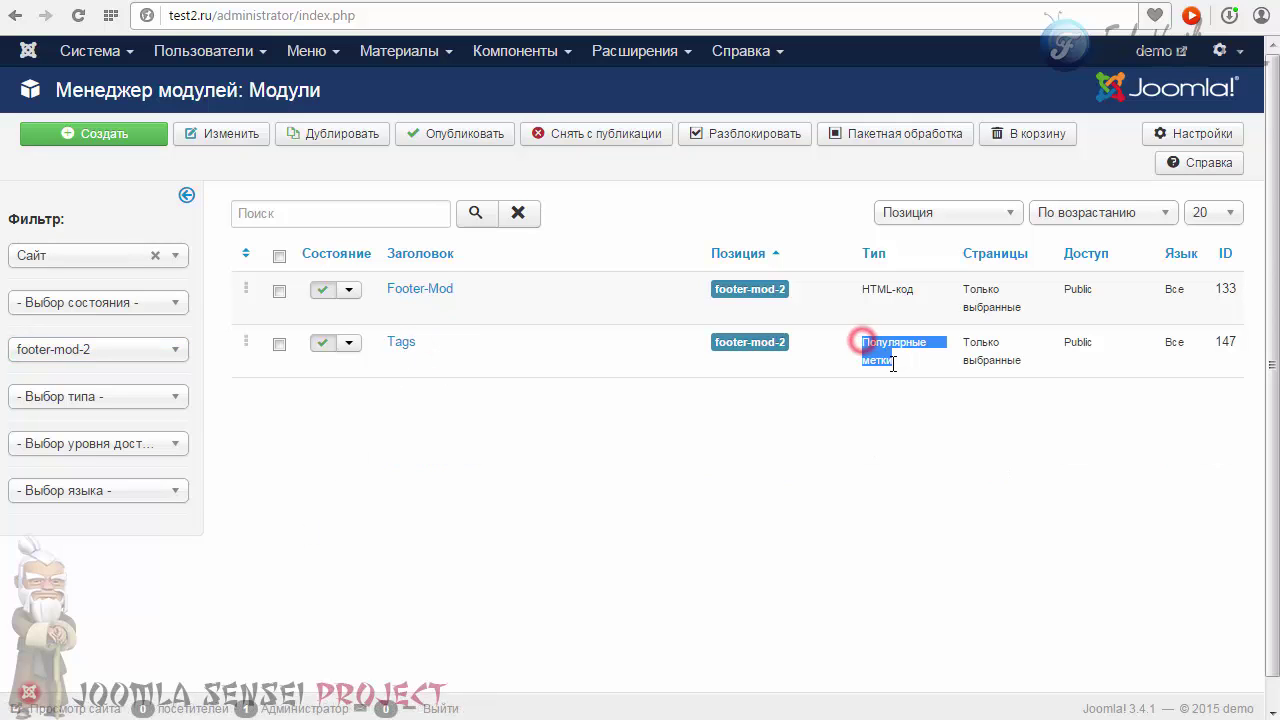
left_click(401, 342)
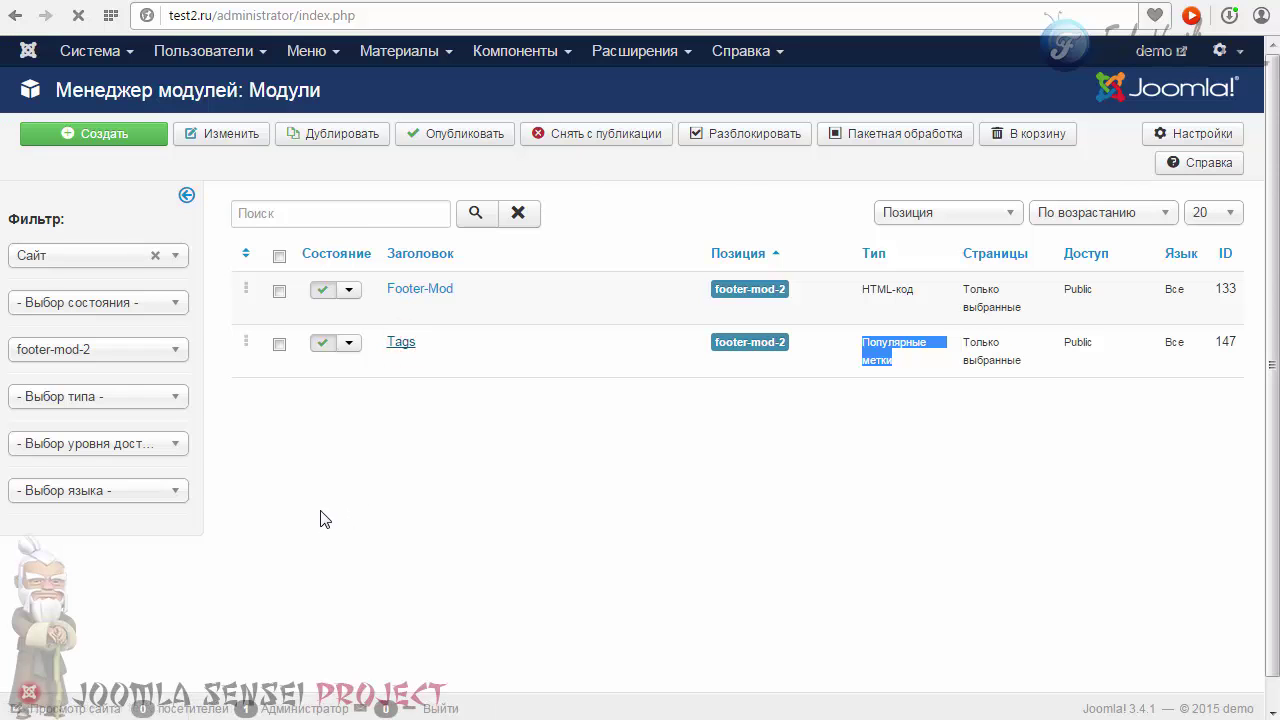
scroll(507, 491, "down", 3)
scroll(531, 483, "up", 3)
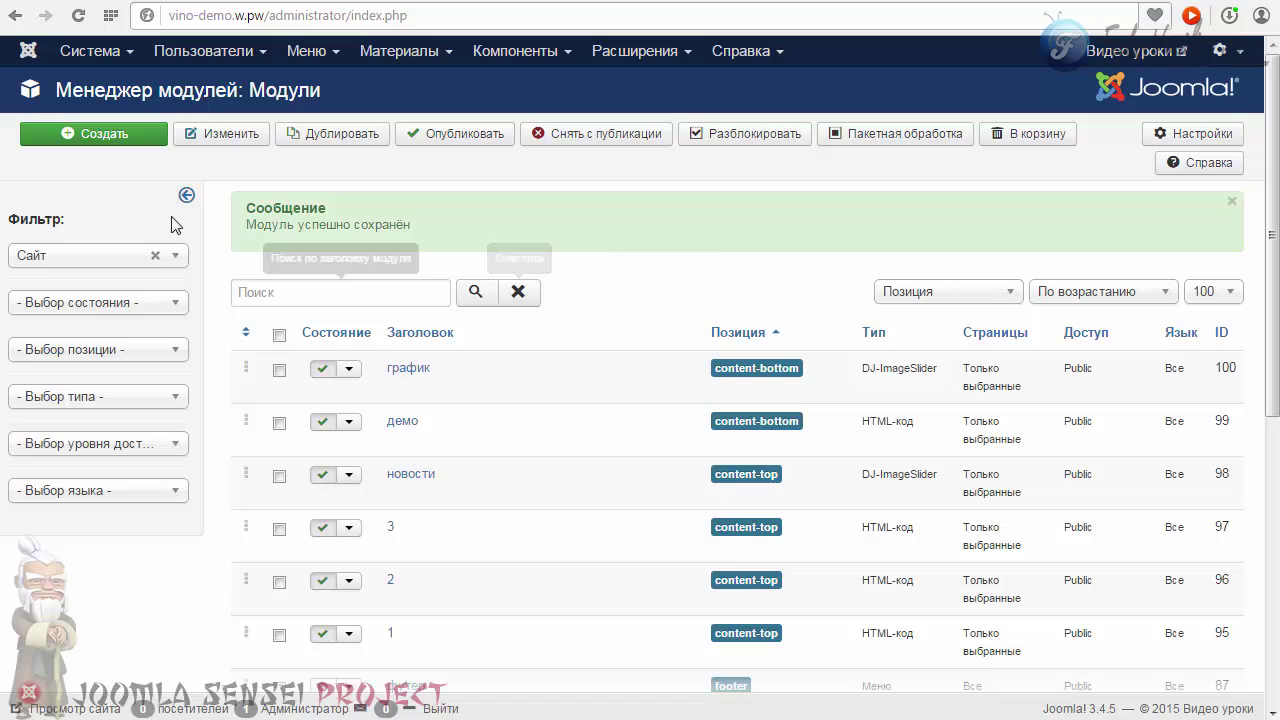
Step: On vino-demo.w.pw, create a "Популярные метки" module and check the options for its number of tags
left_click(103, 134)
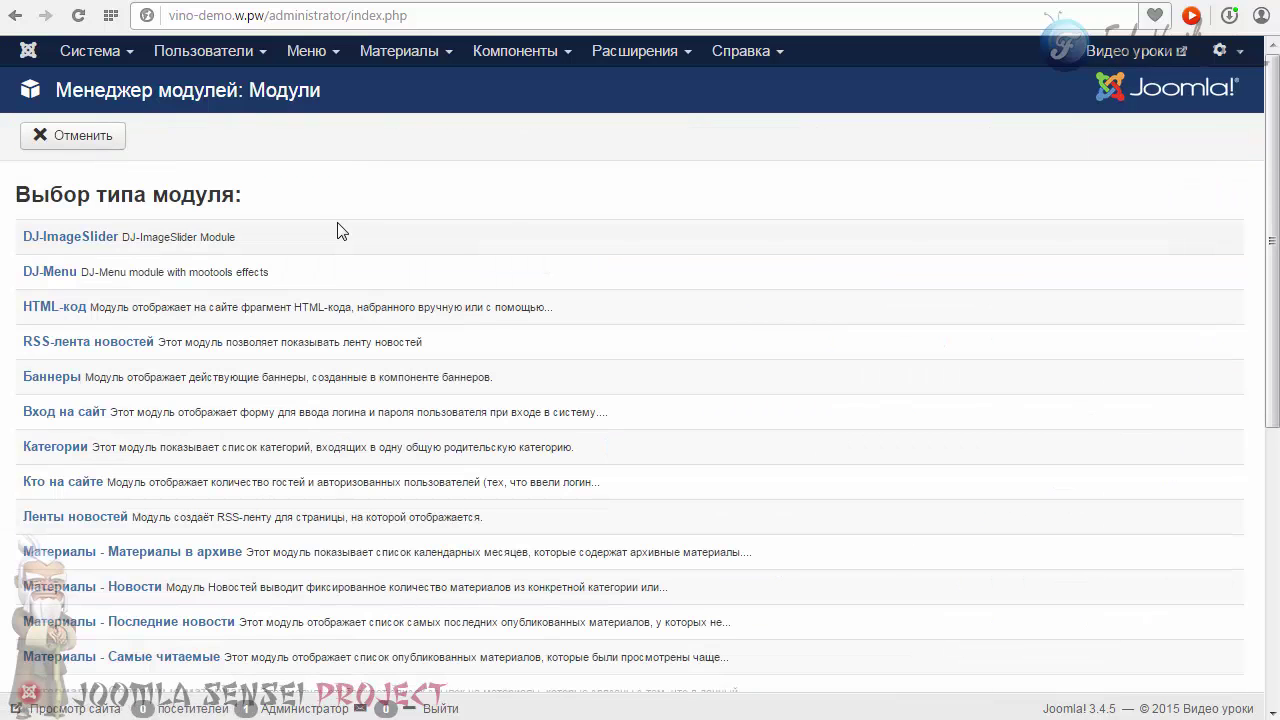
scroll(357, 233, "down", 5)
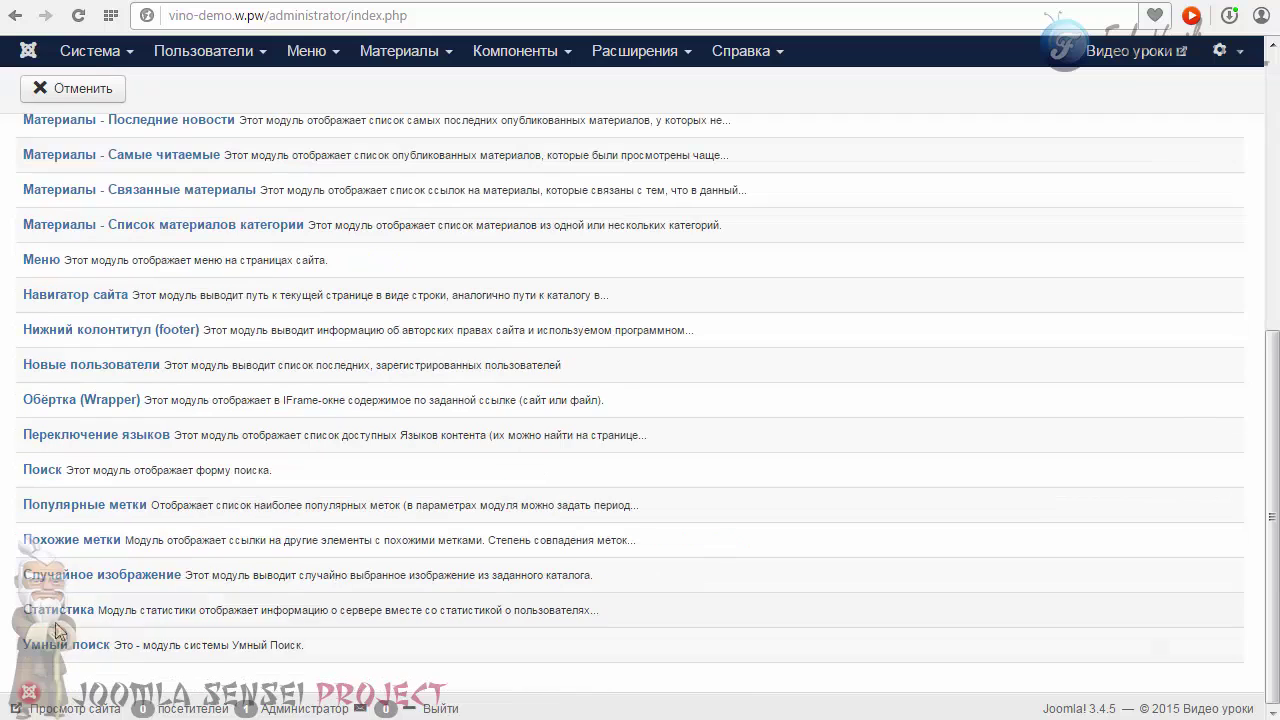
left_click(60, 510)
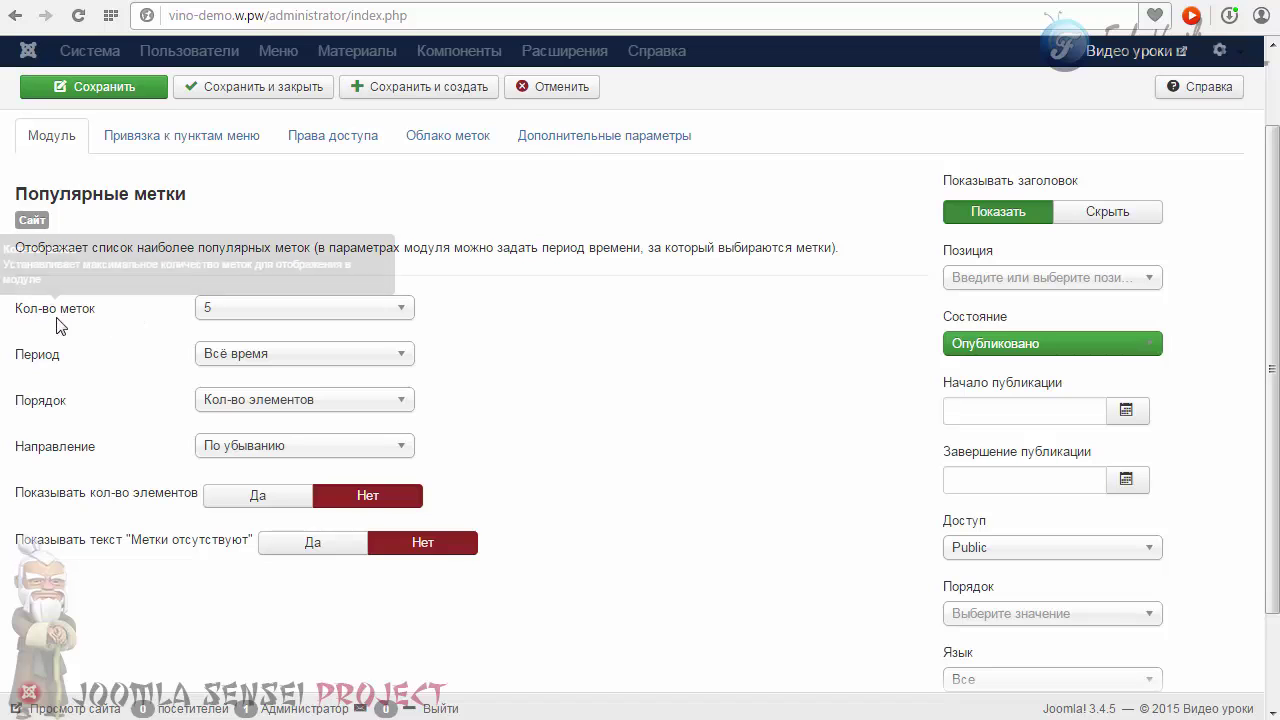
left_click(212, 307)
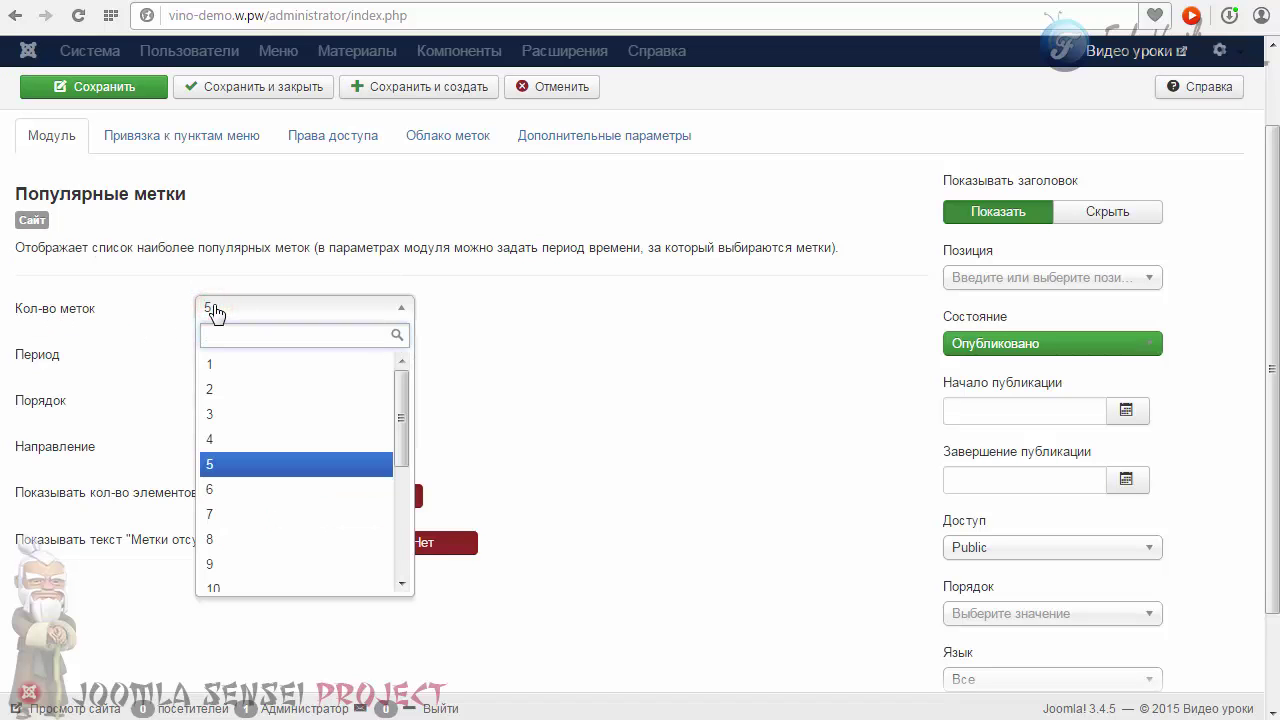
left_click(214, 312)
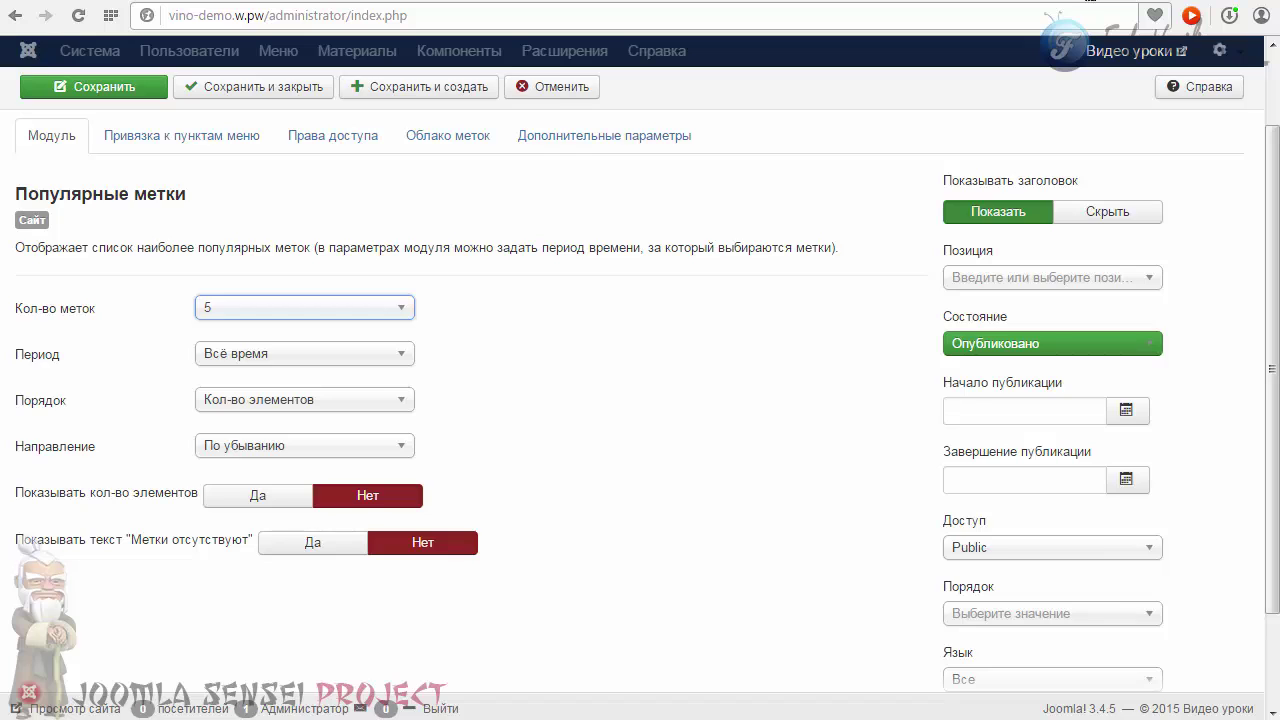
Step: Check the new module's menu assignment and set the tag cloud's maximum font size to 1
scroll(640, 400, "up", 2)
left_click(178, 242)
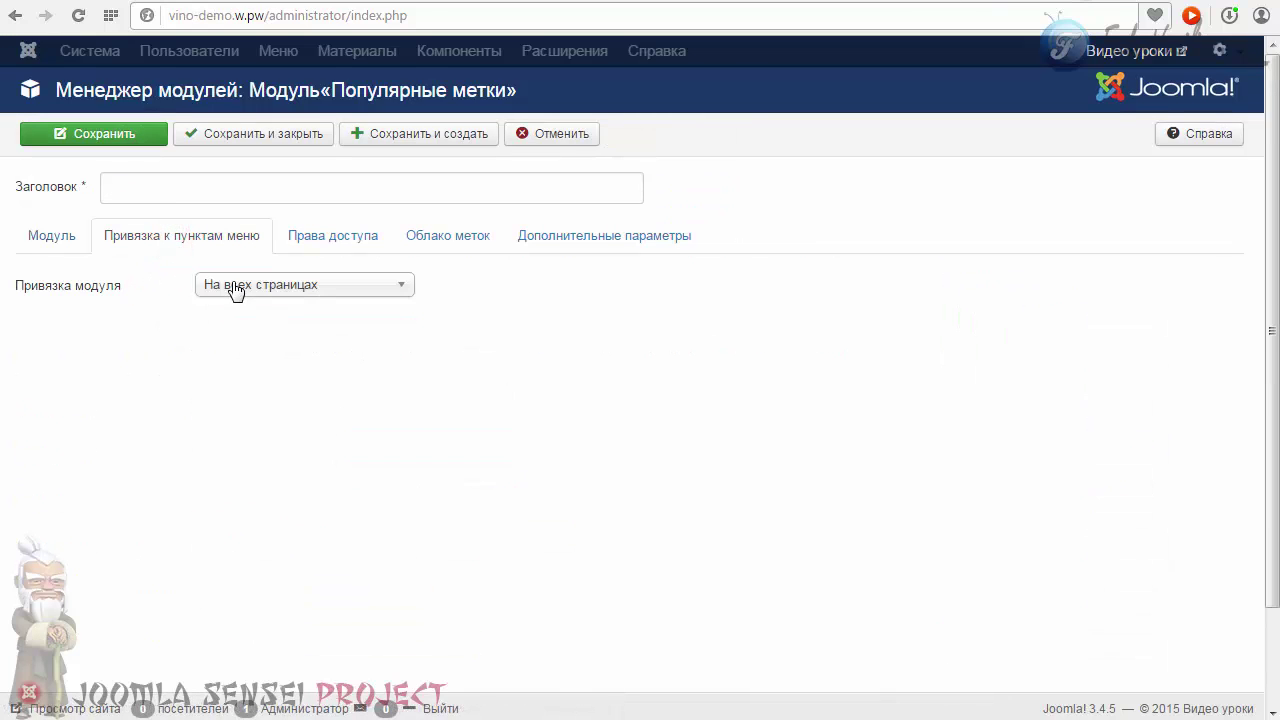
left_click(432, 238)
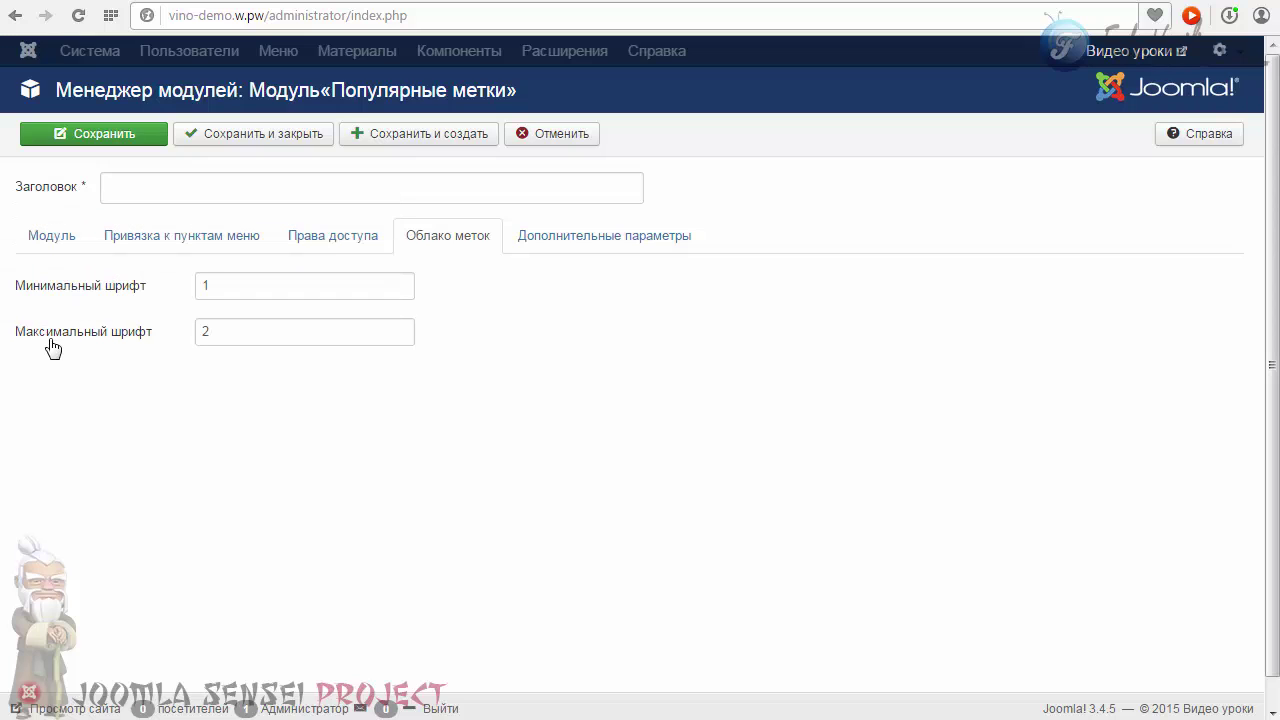
double_click(214, 328)
type("1")
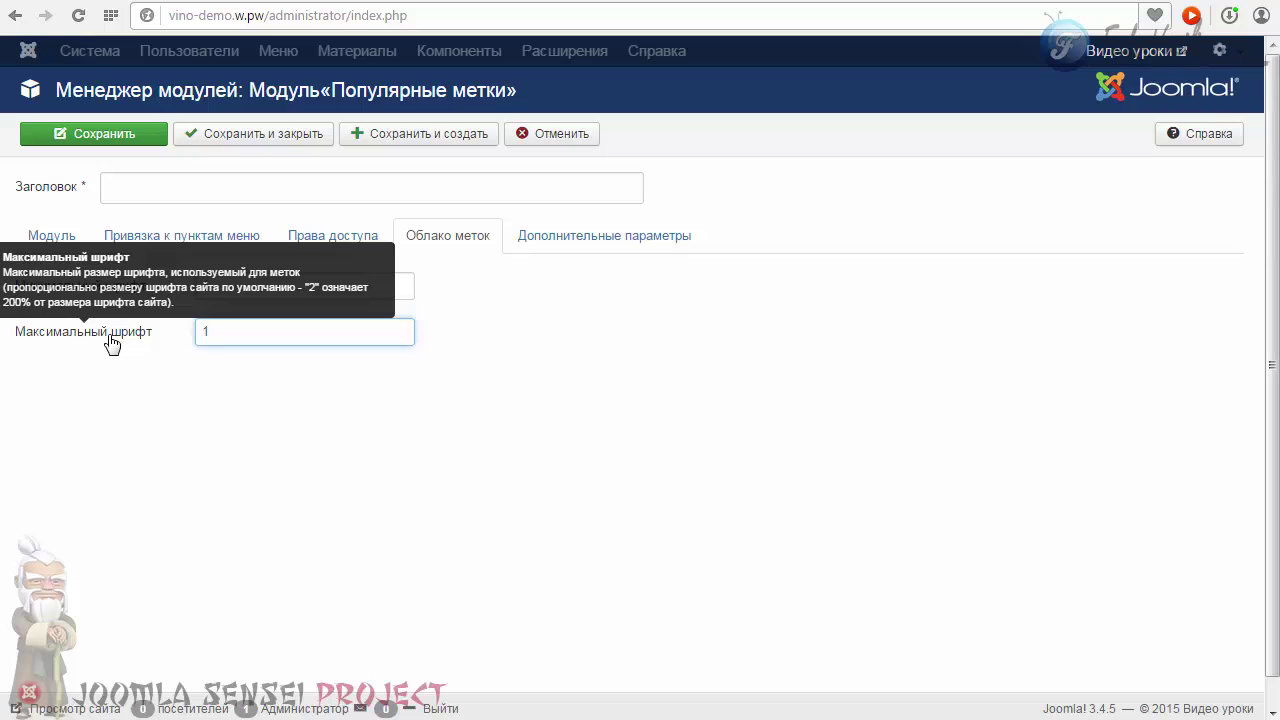
Step: Set the "Популярные метки" module's CSS class suffix to the copied "blank-ms" in its advanced parameters
left_click(540, 245)
scroll(590, 377, "down", 1)
right_click(279, 289)
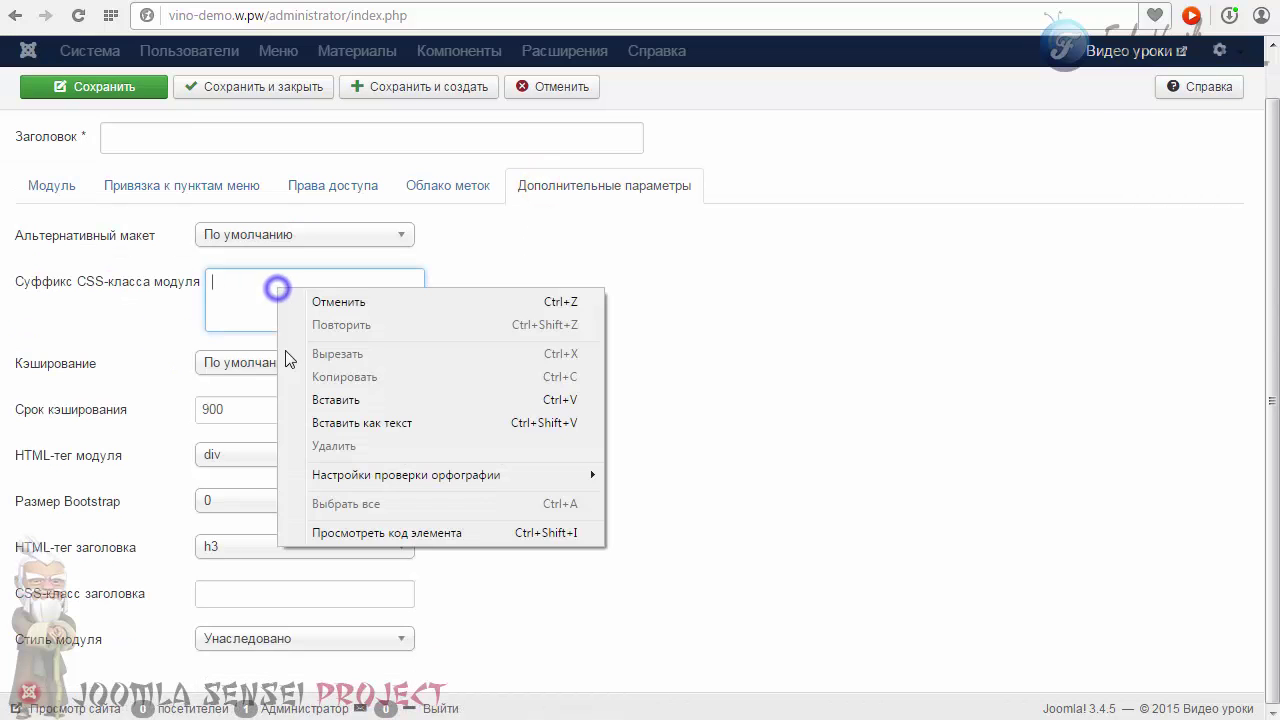
left_click(352, 408)
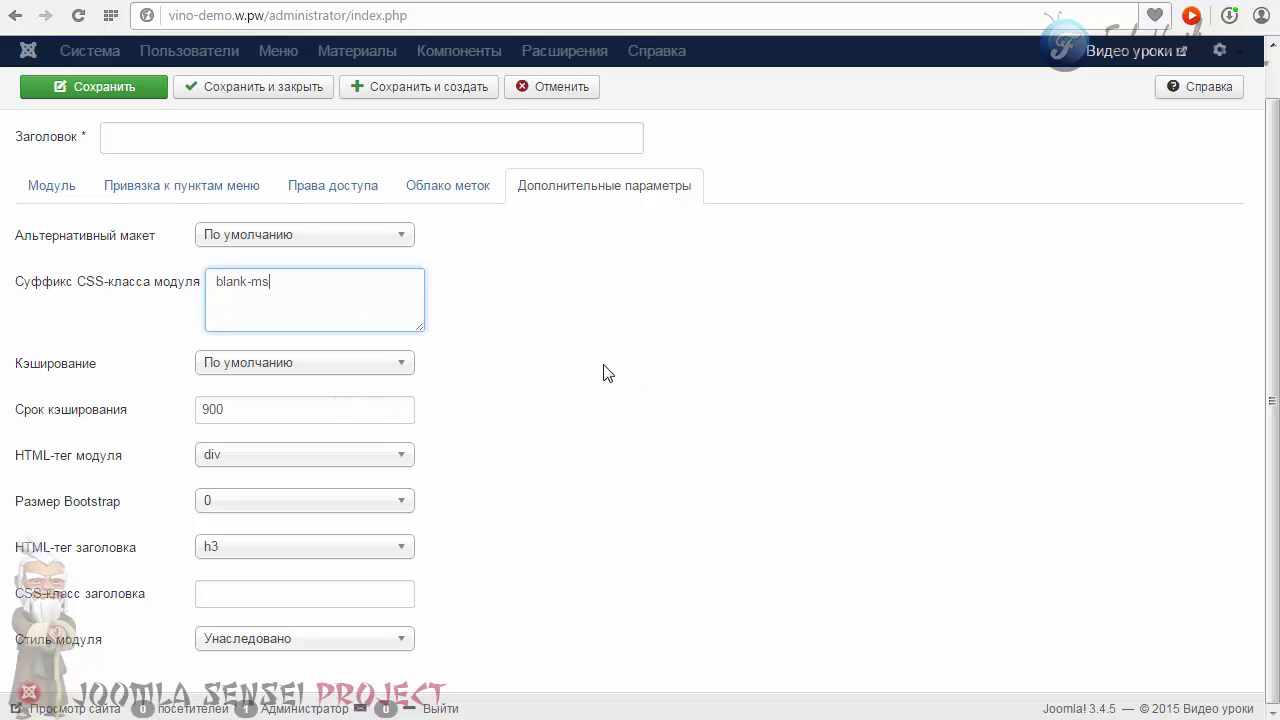
Step: Title the new "Популярные метки" module "метки"
left_click(51, 185)
left_click(215, 141)
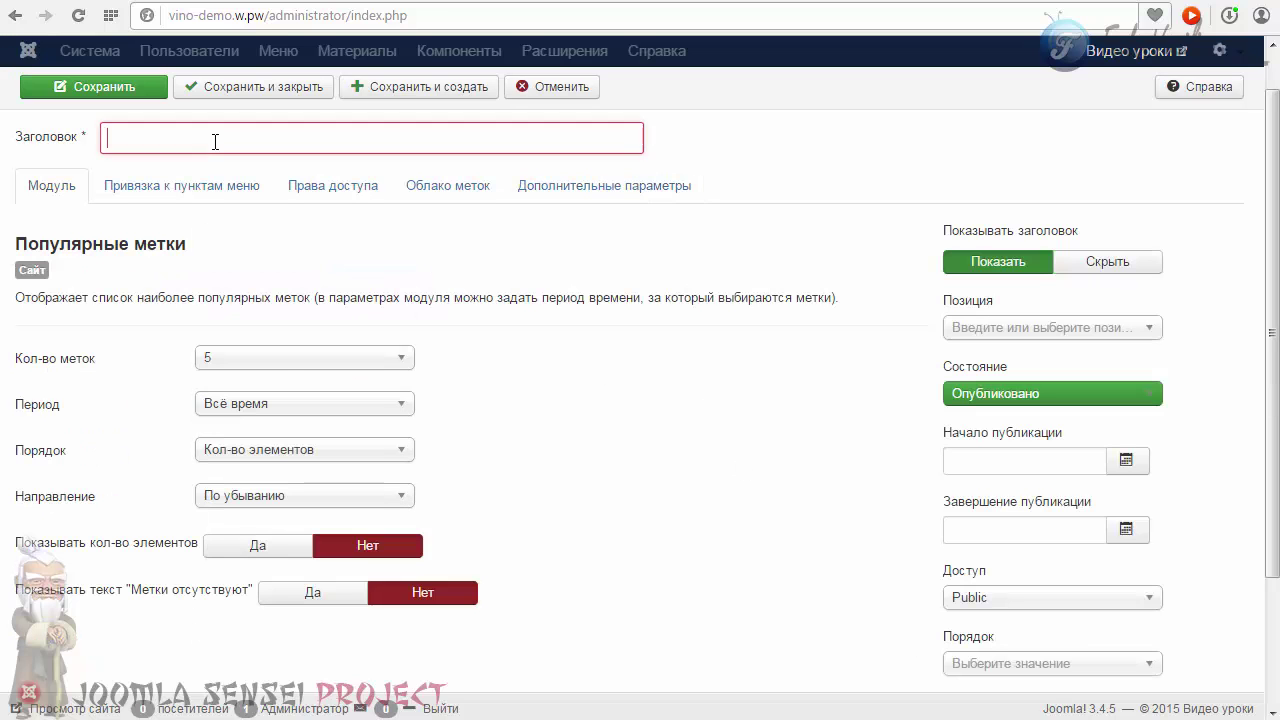
type("меткт")
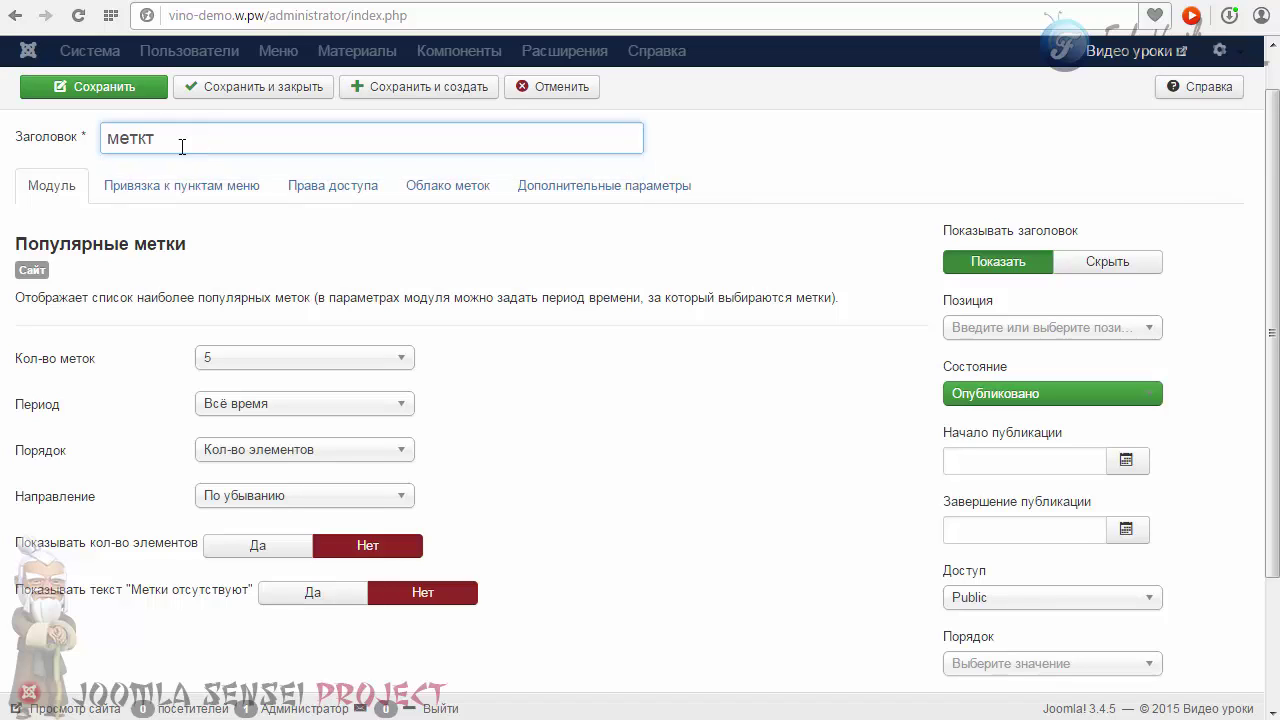
key("BackSpace")
type("и")
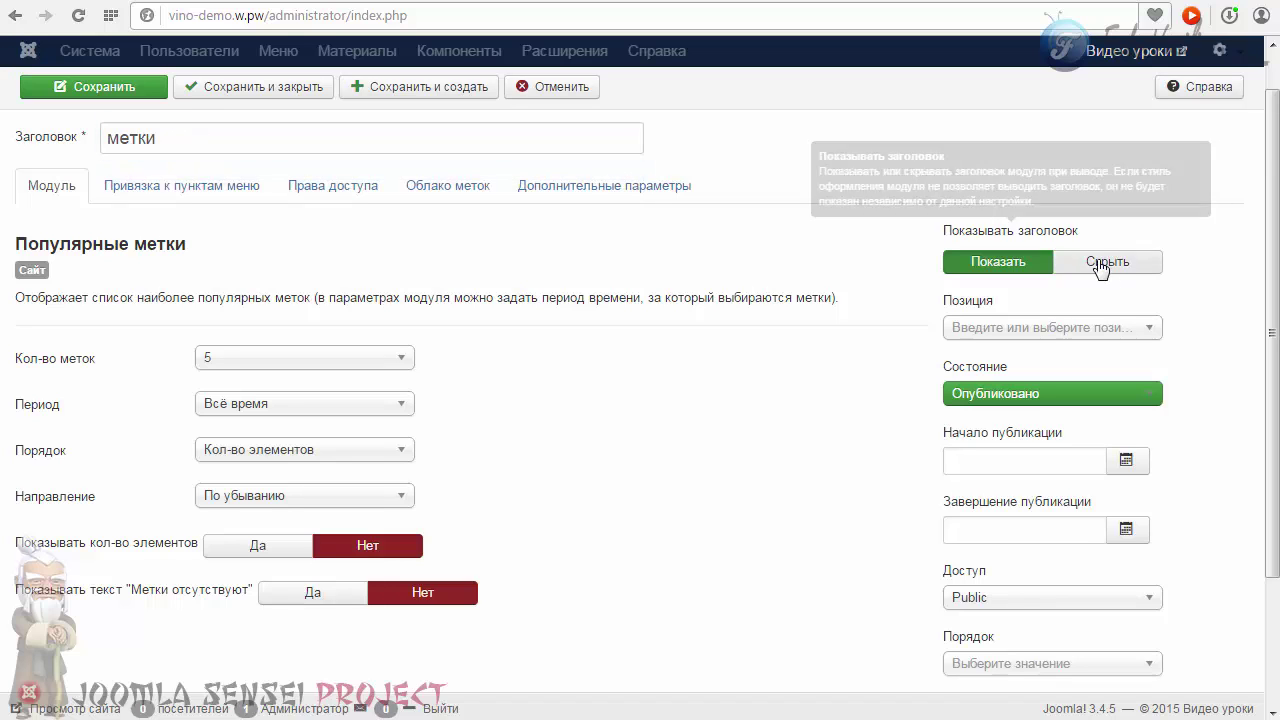
Step: Assign the "метки" module to the position Footer-Mod-2 [footer-mod-2] and save it
left_click(1135, 327)
left_click_drag(1149, 400, 1148, 456)
left_click(1012, 489)
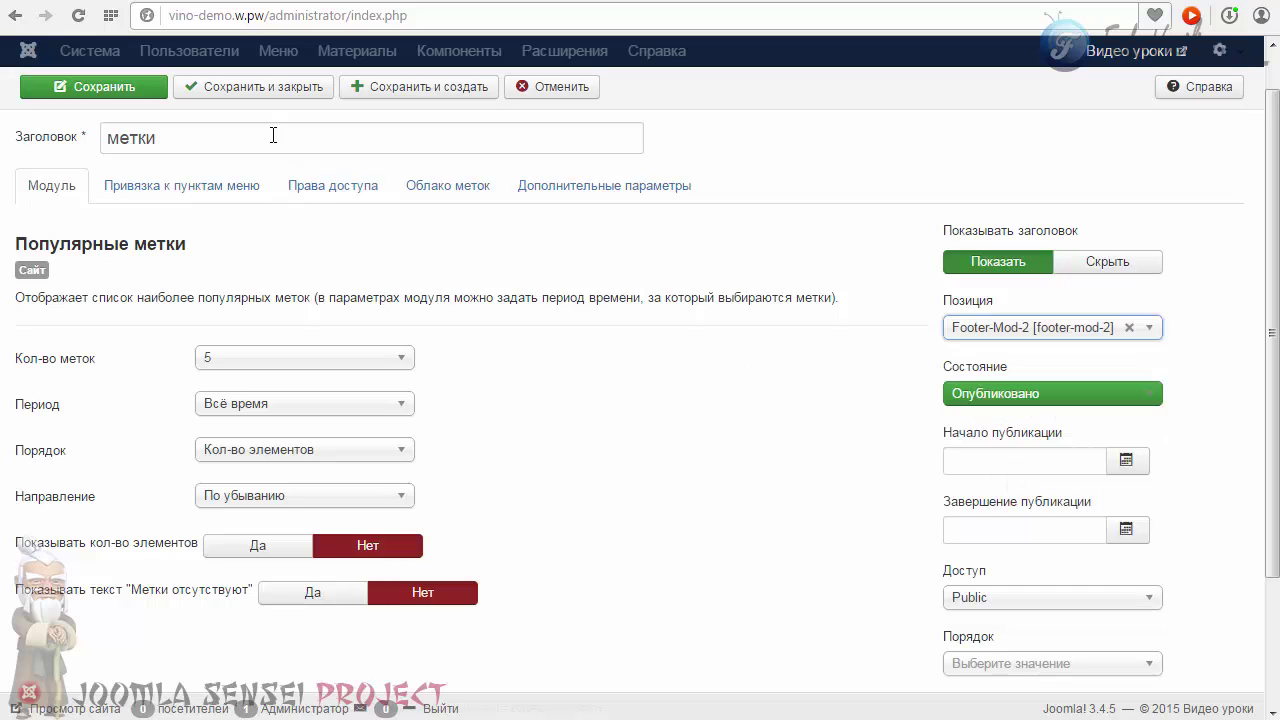
left_click(268, 86)
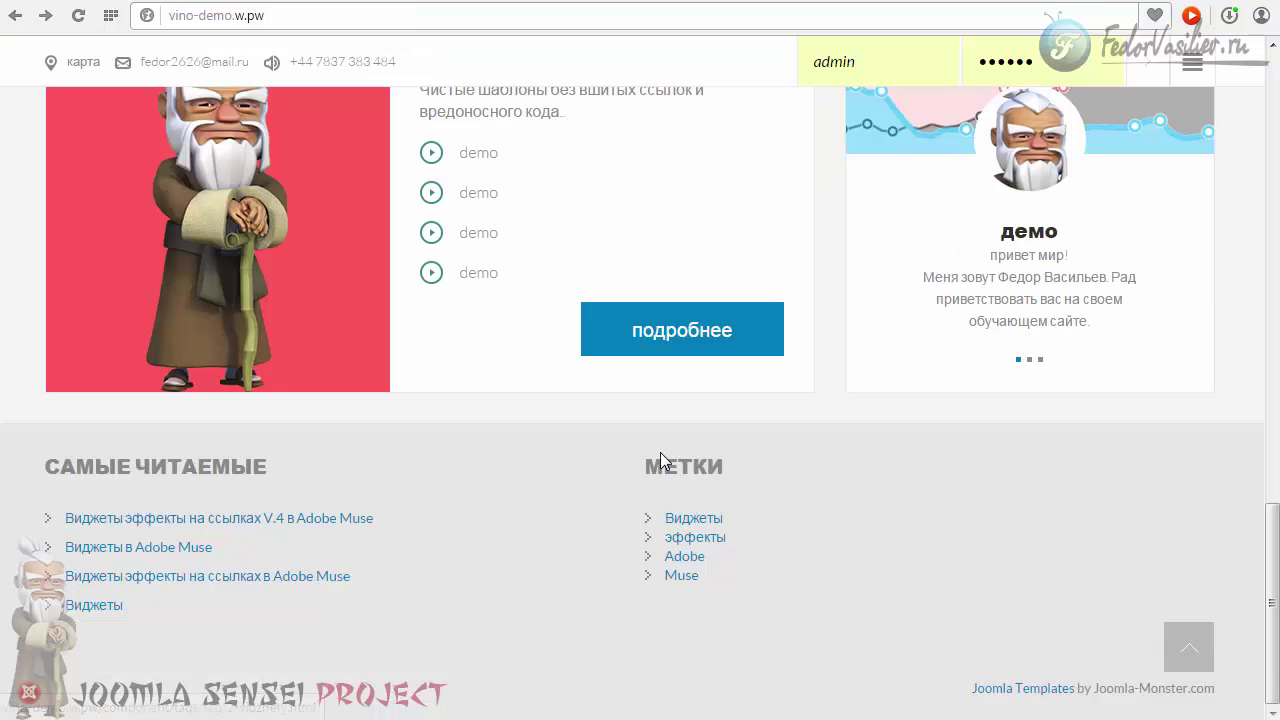
Step: Set the saved "метки" module's alternative layout to "Облако меток", save and close it, and check the reloaded site footer
left_click(990, 2)
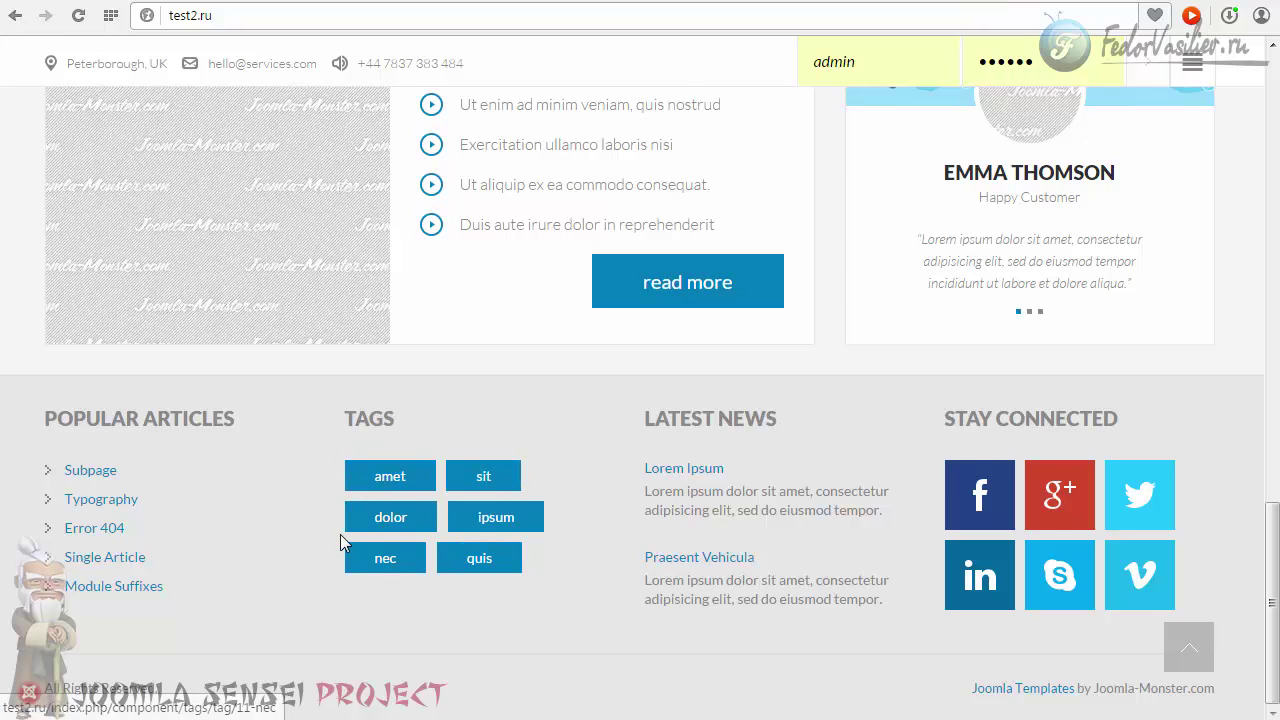
left_click(826, 4)
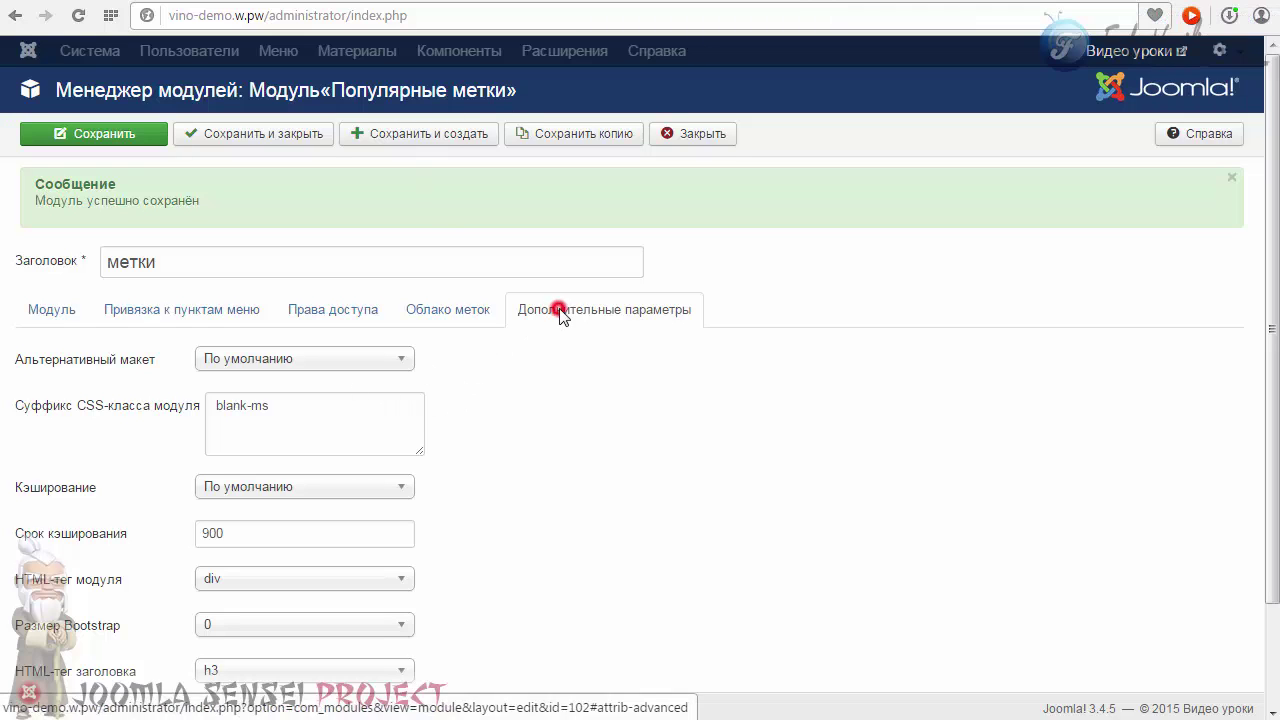
mouse_move(127, 372)
left_click(234, 358)
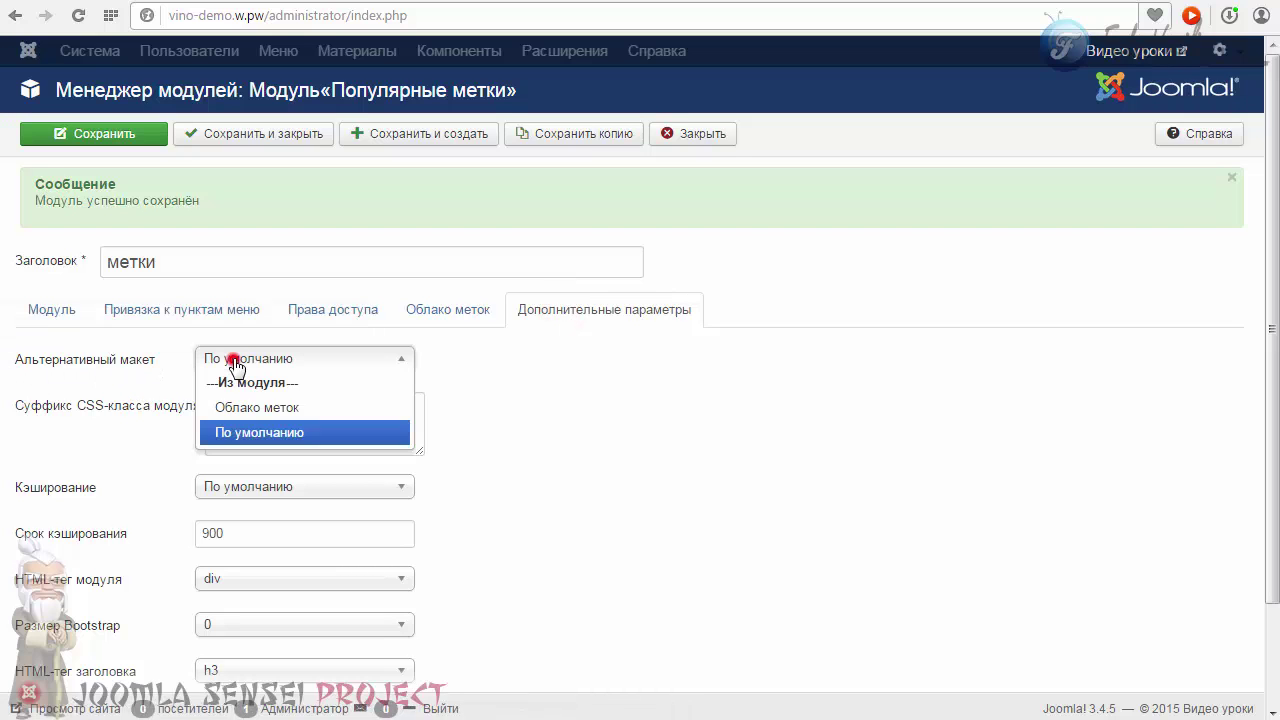
left_click(284, 408)
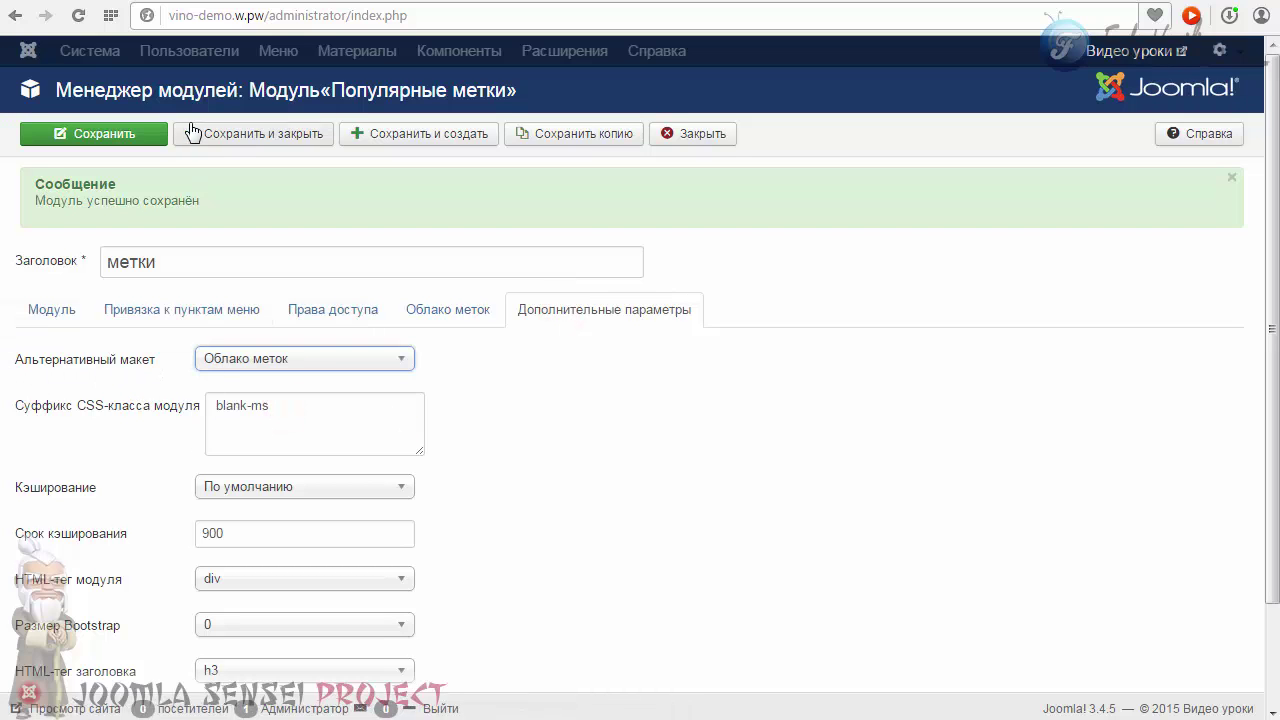
left_click(231, 142)
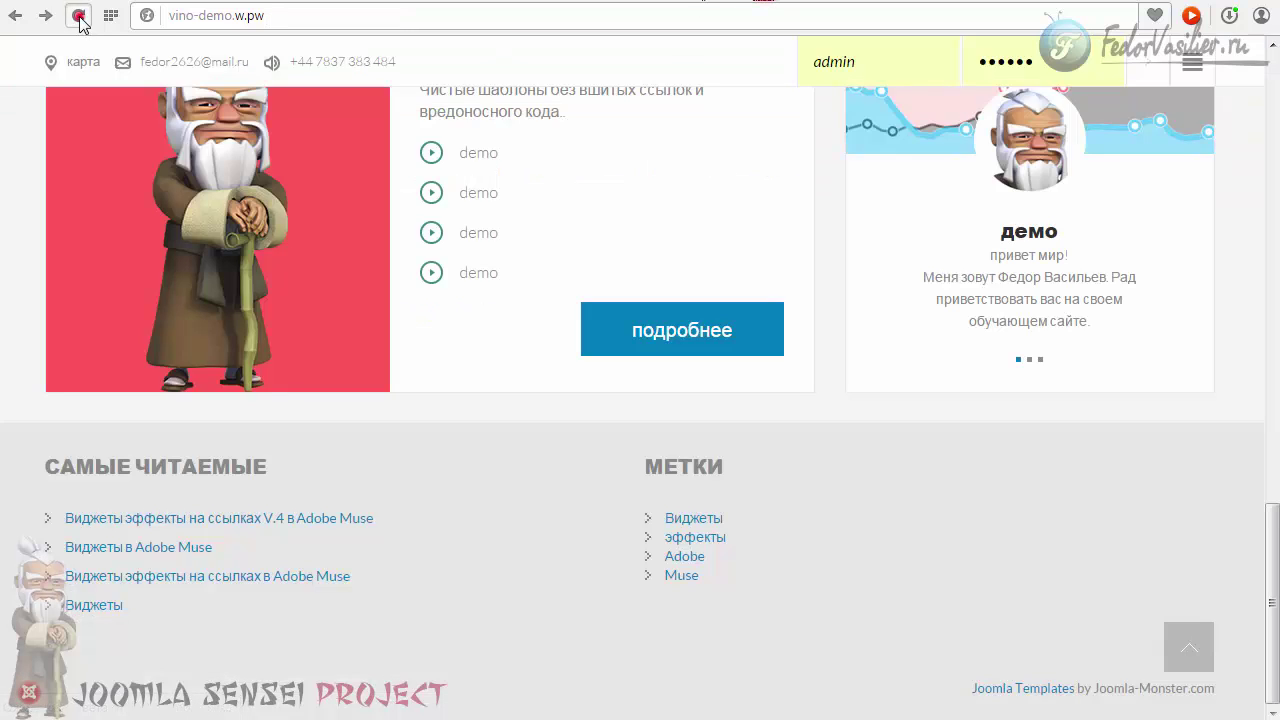
left_click(80, 17)
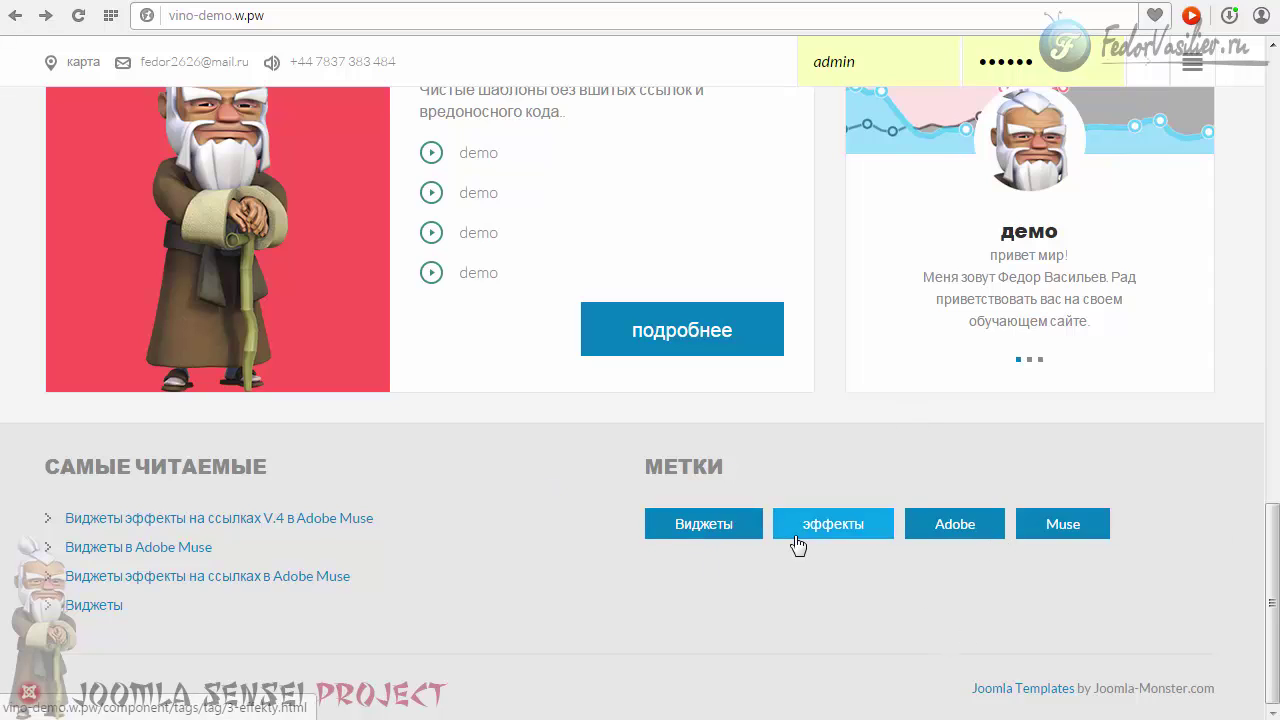
scroll(614, 469, "up", 10)
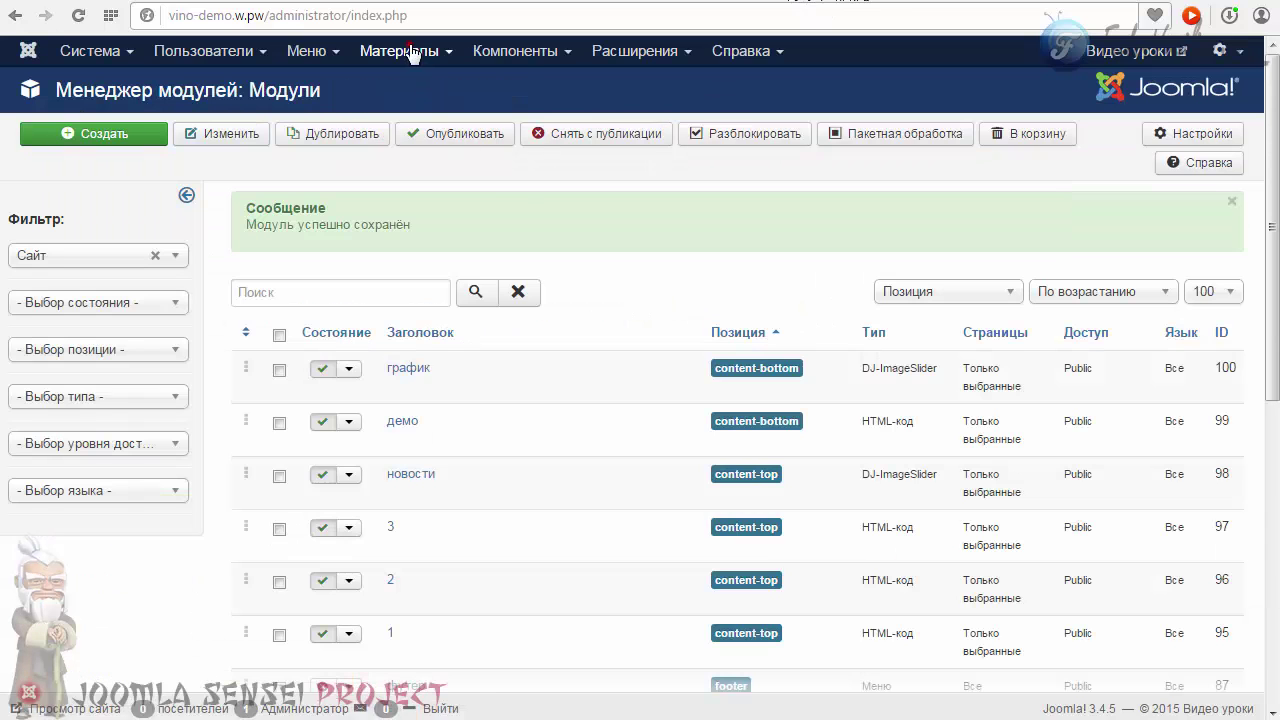
Step: Open the article "Виджеты" on vino-demo.w.pw and examine the tags assigned to it
left_click(406, 52)
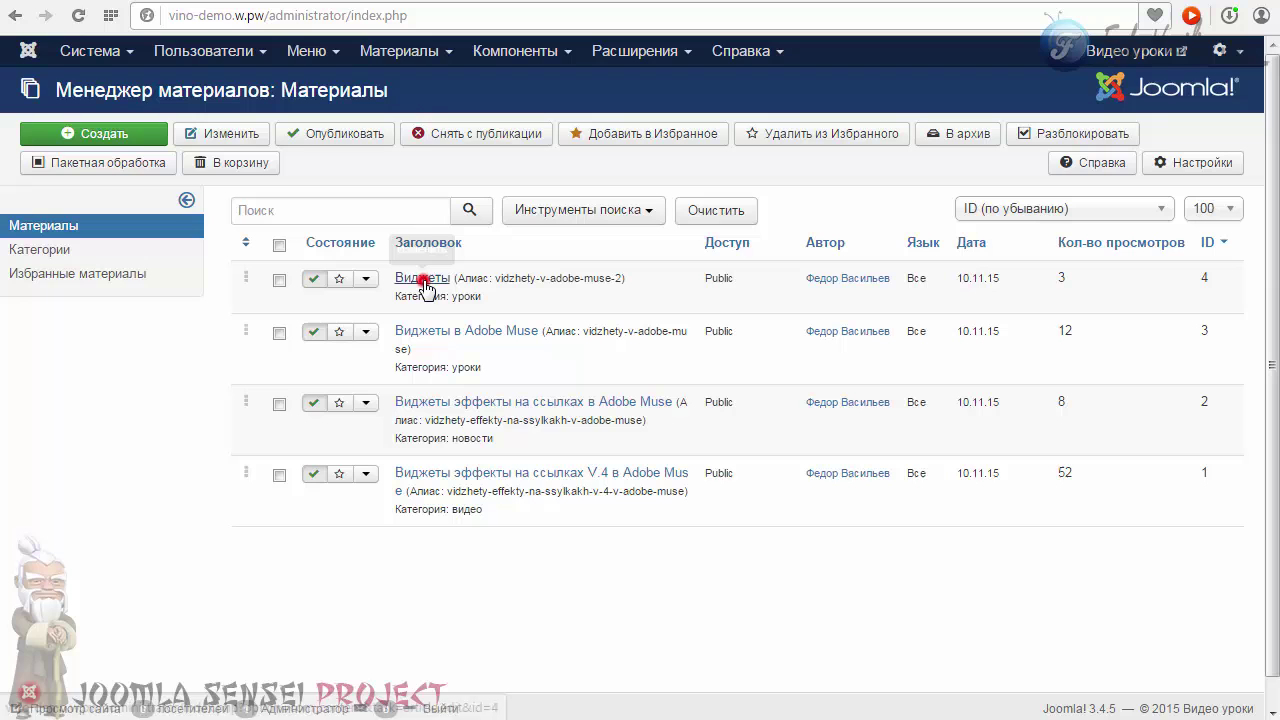
left_click(422, 280)
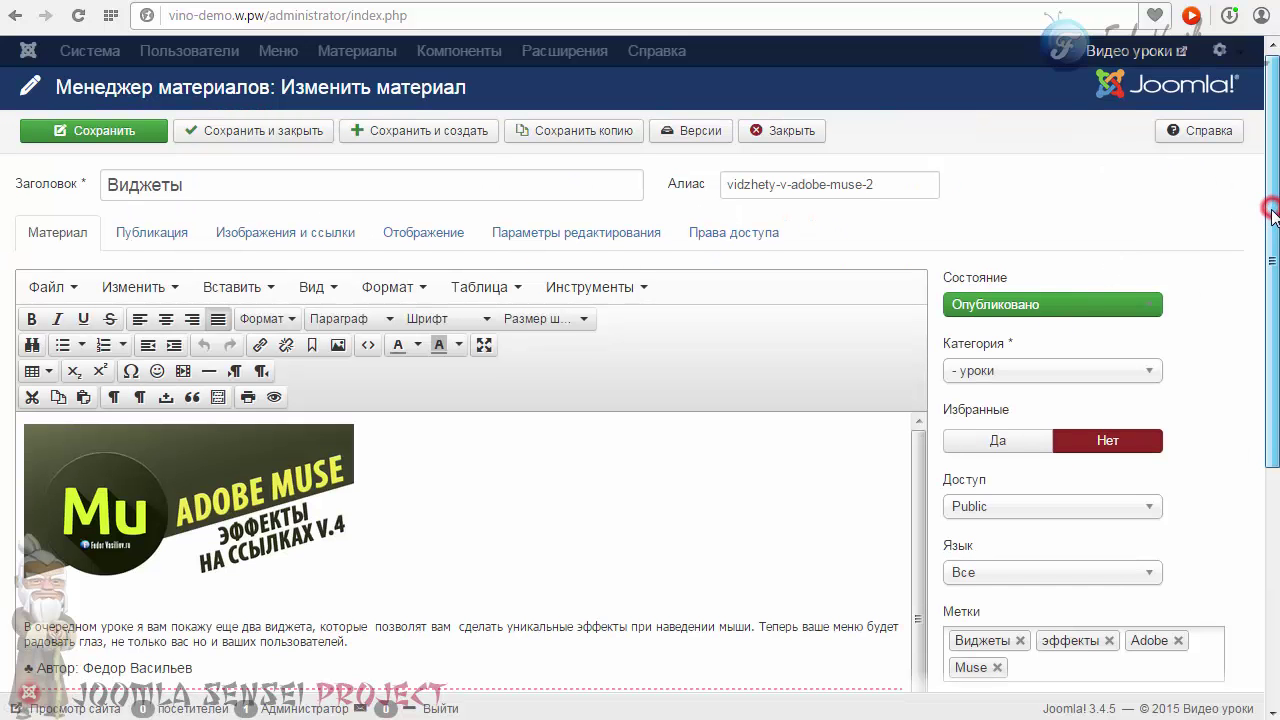
left_click_drag(1272, 214, 1277, 293)
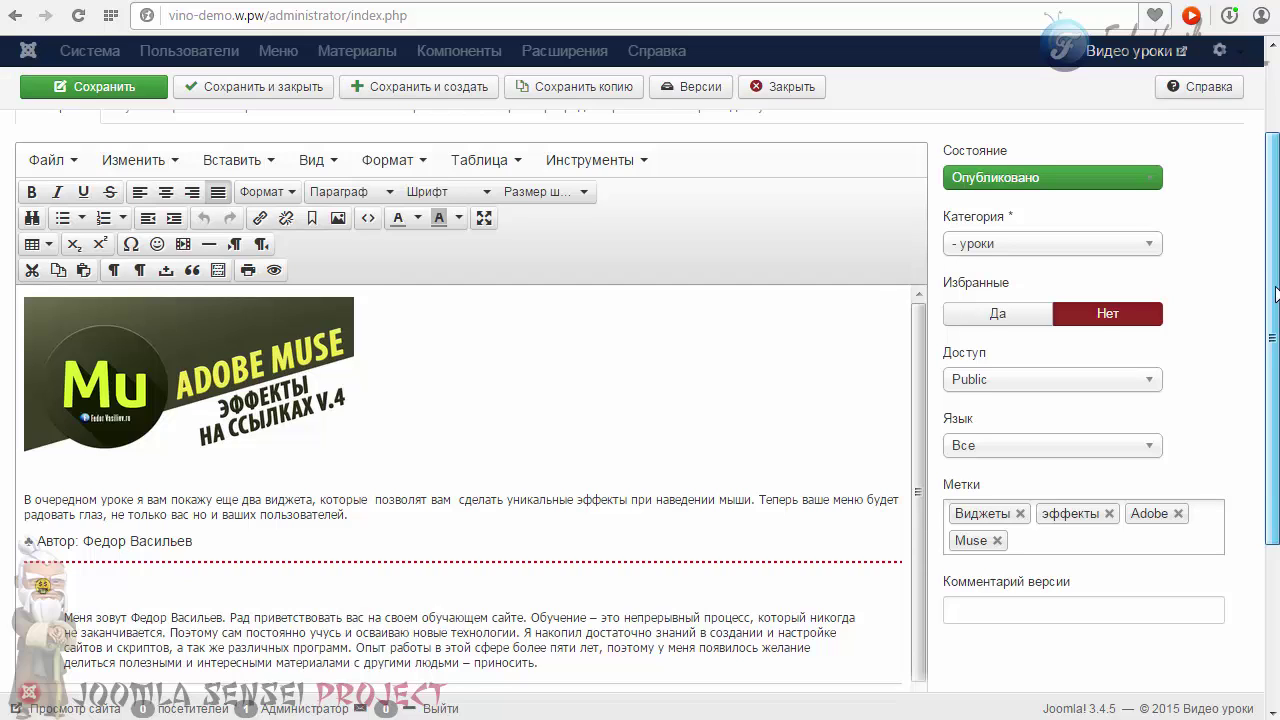
scroll(1277, 293, "down", 1)
mouse_move(960, 390)
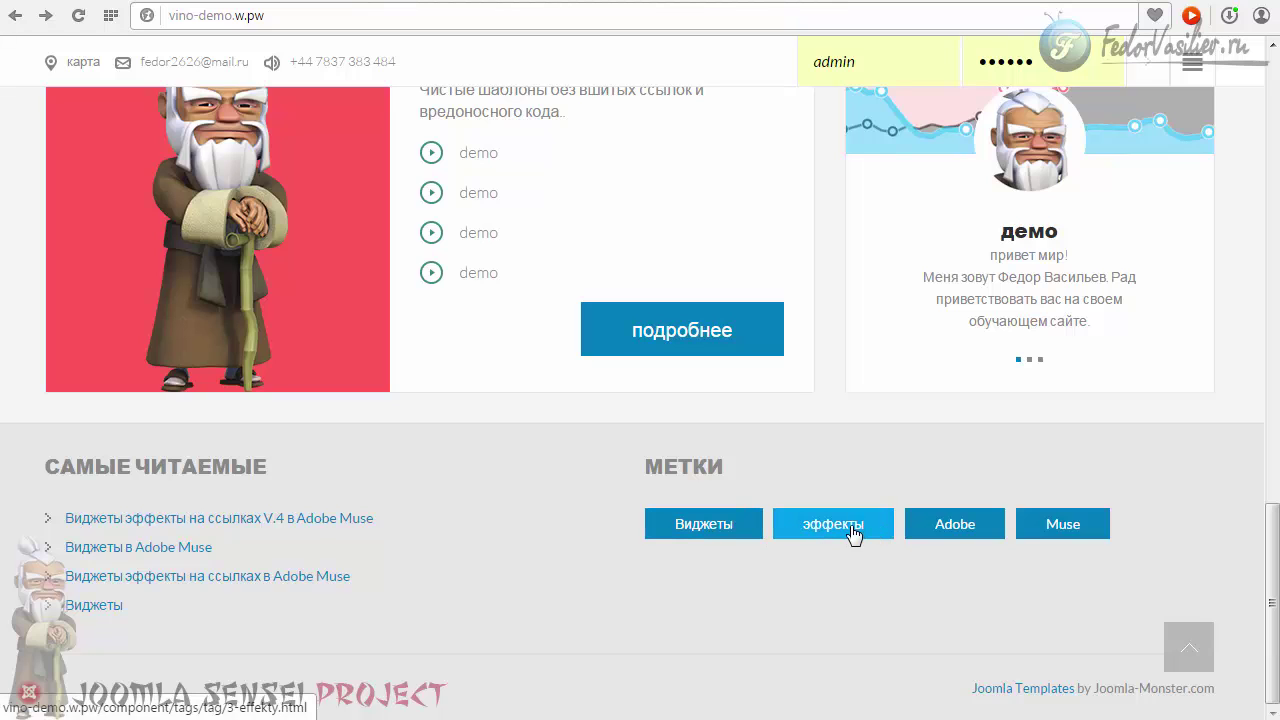
Step: Open the "Виджеты" tag from the site footer, view its list of articles and return to the home page
left_click(697, 533)
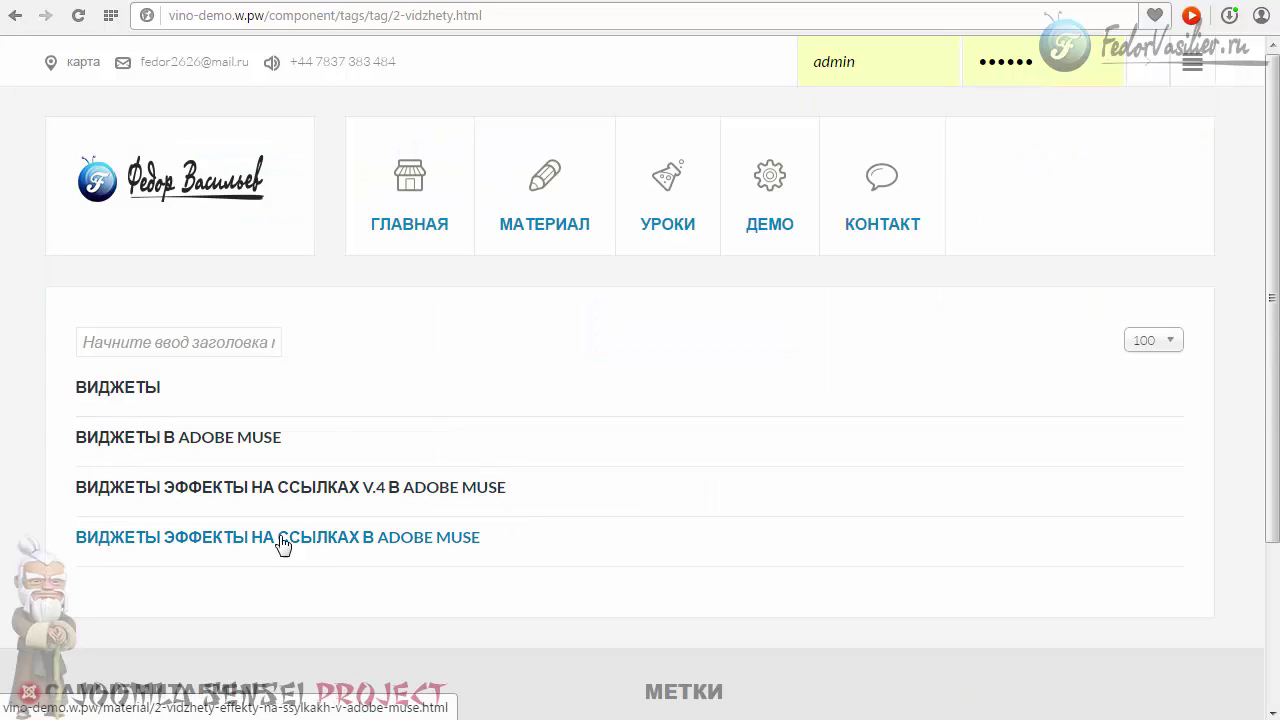
scroll(283, 540, "down", 1)
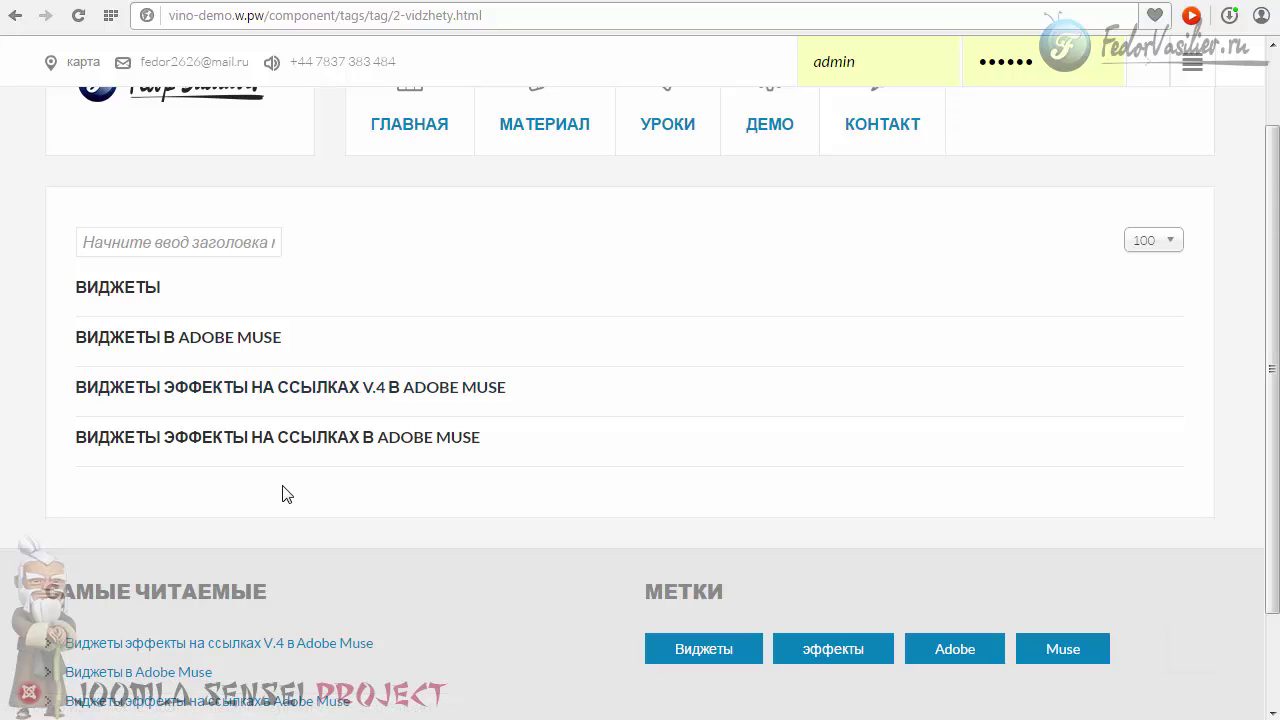
scroll(283, 490, "up", 1)
left_click(414, 129)
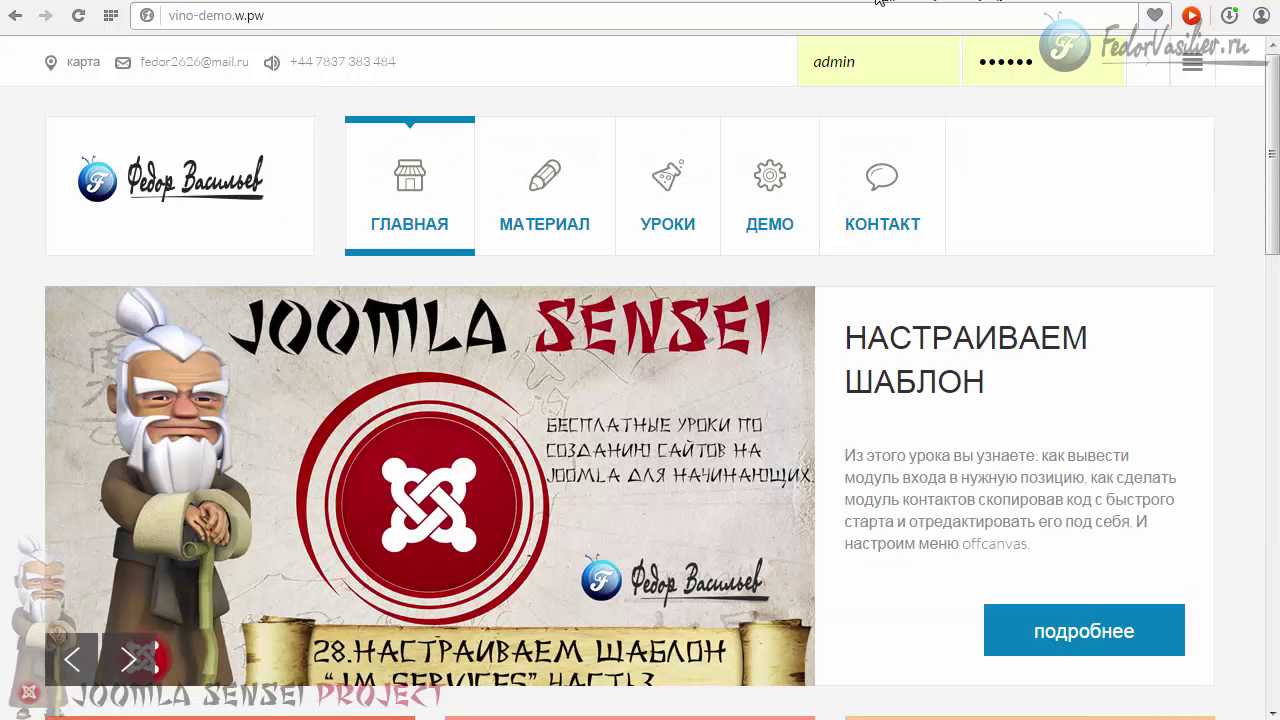
Step: Switch to the test2.ru demo site and examine the Latest News block in its footer
key("ctrl+Tab")
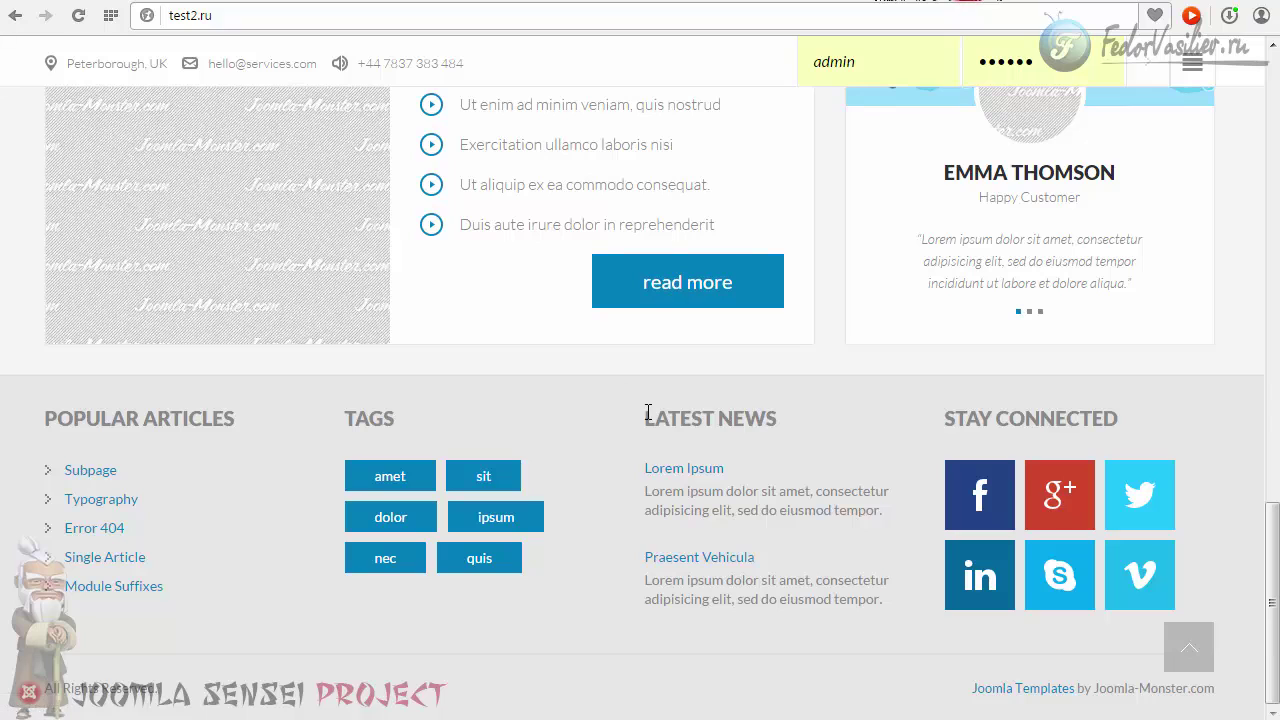
left_click_drag(739, 416, 786, 421)
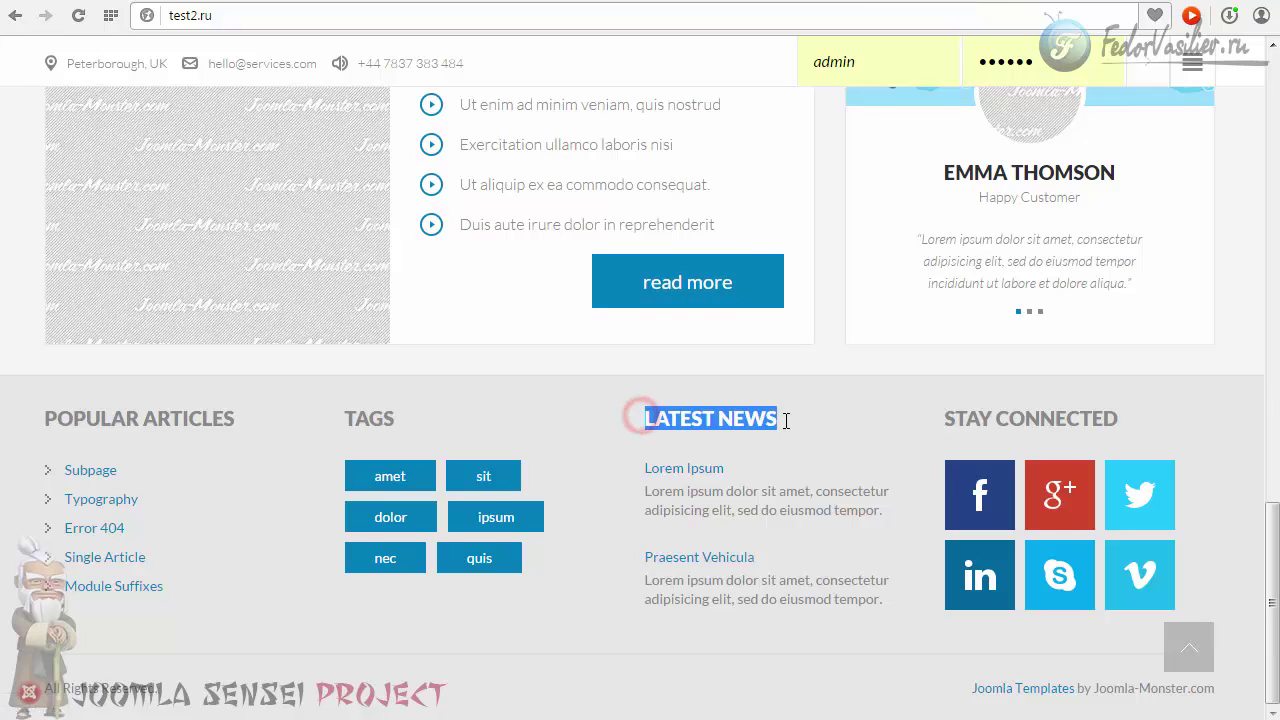
left_click(666, 418)
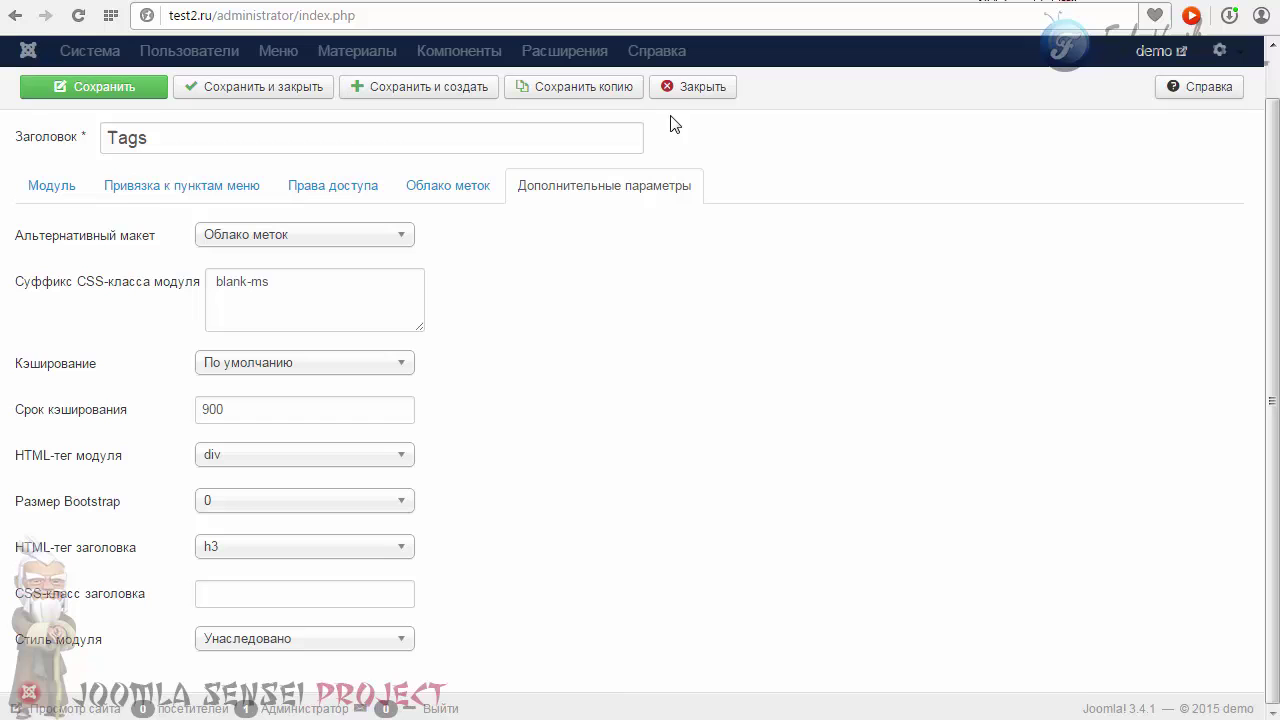
Step: Close the Tags module in the test2.ru administration and filter the module list by position footer-mod-3
left_click(693, 86)
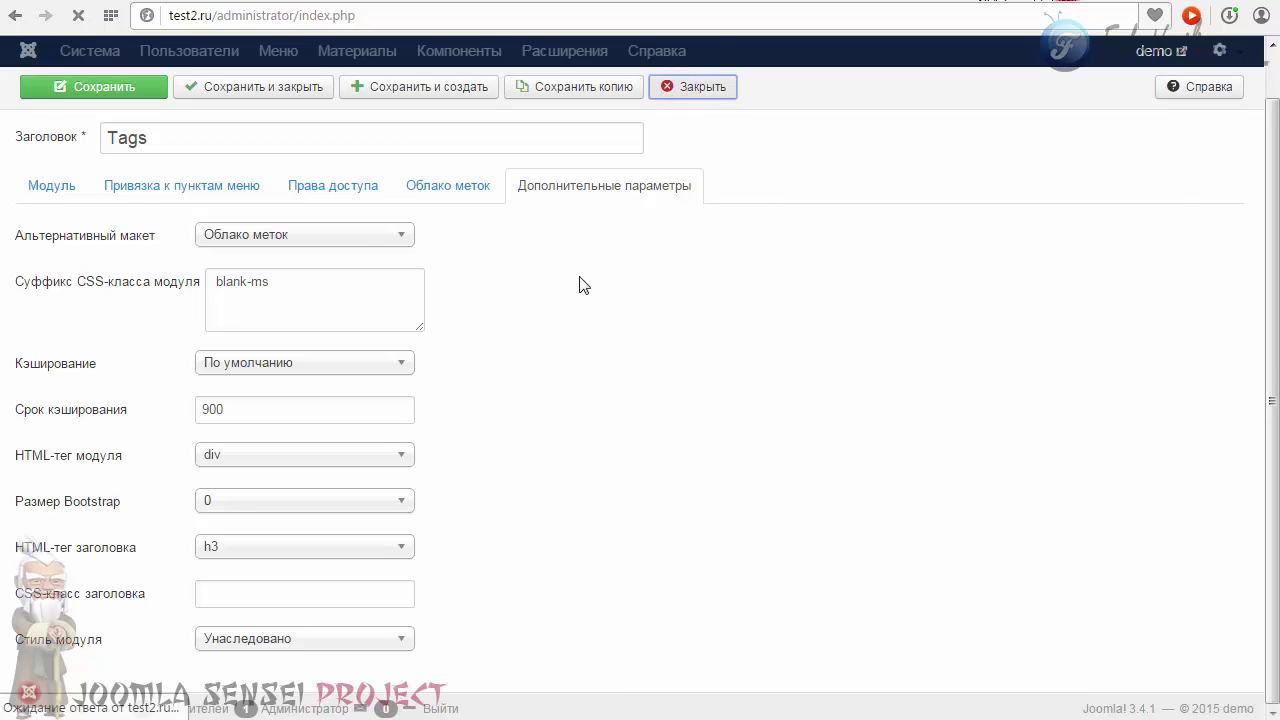
left_click(110, 356)
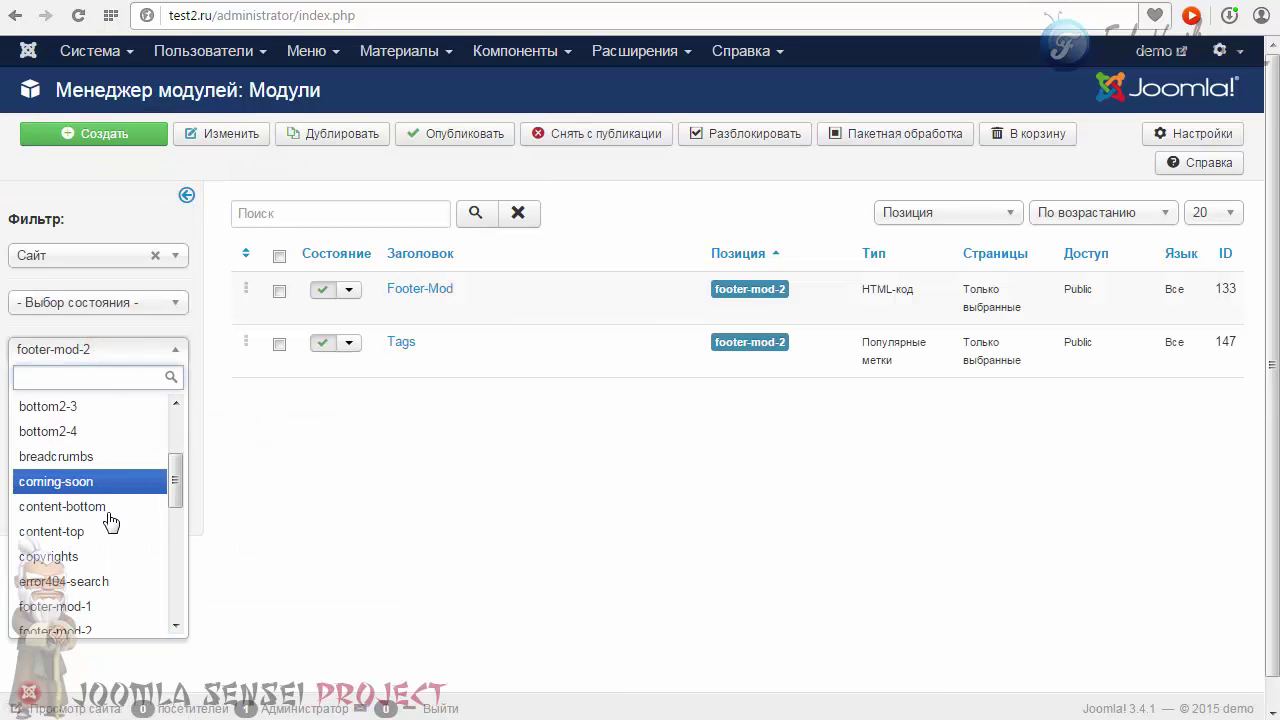
scroll(115, 495, "down", 3)
left_click(55, 540)
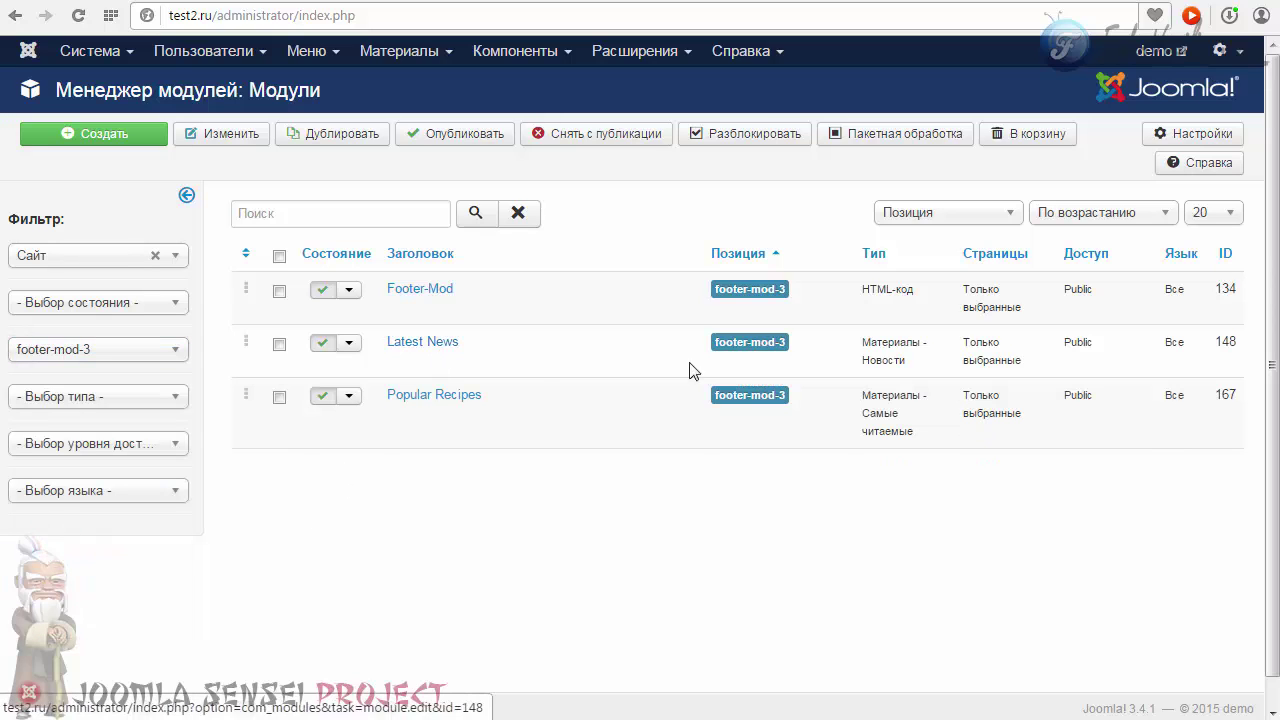
Step: Check the type of the Latest News module in footer-mod-3 and open the module to examine its settings
left_click_drag(859, 345, 908, 366)
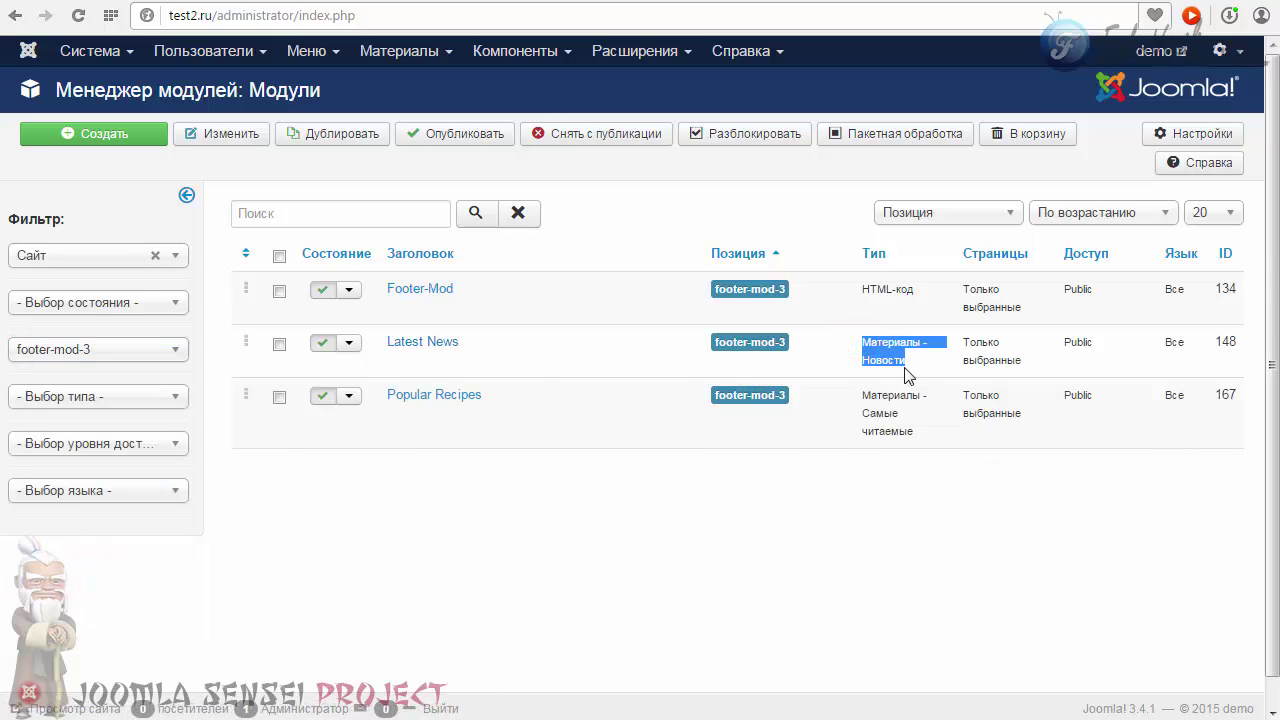
left_click(425, 341)
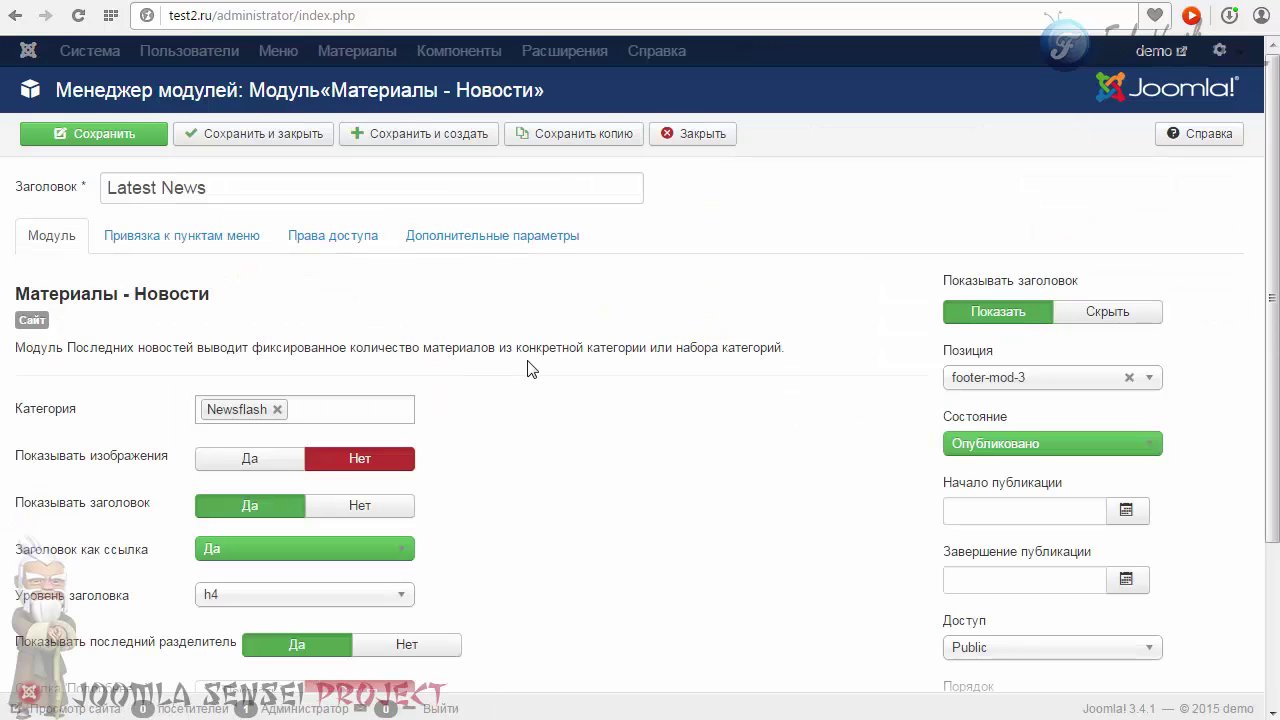
left_click(84, 345)
scroll(748, 400, "down", 1)
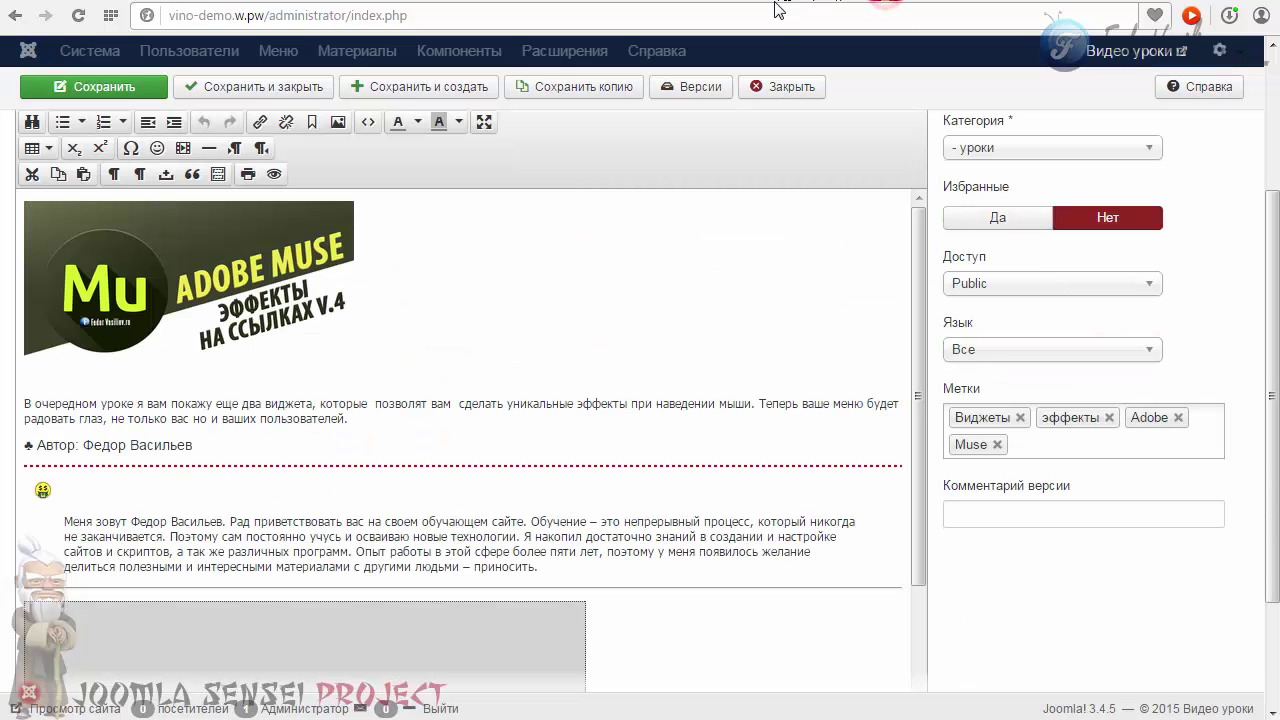
Step: On vino-demo.w.pw, close the open article and create a new module of type "Материалы - Новости"
scroll(800, 165, "up", 3)
left_click(772, 133)
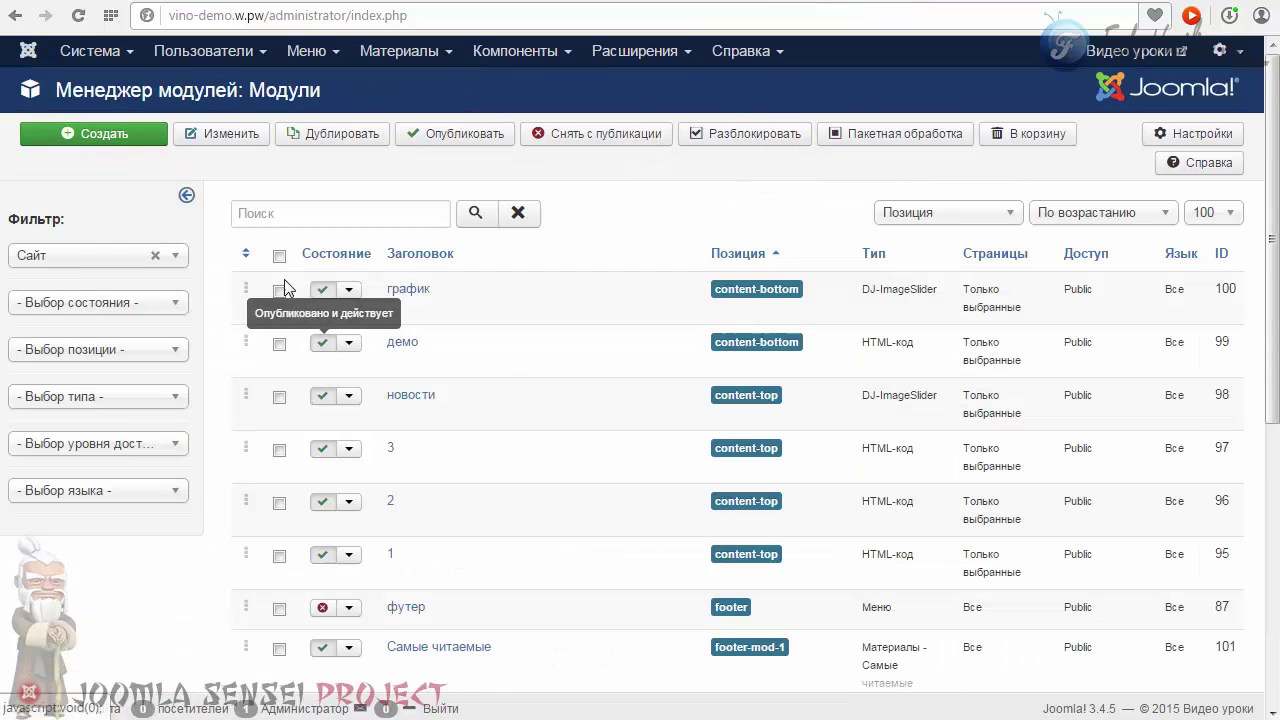
left_click(70, 137)
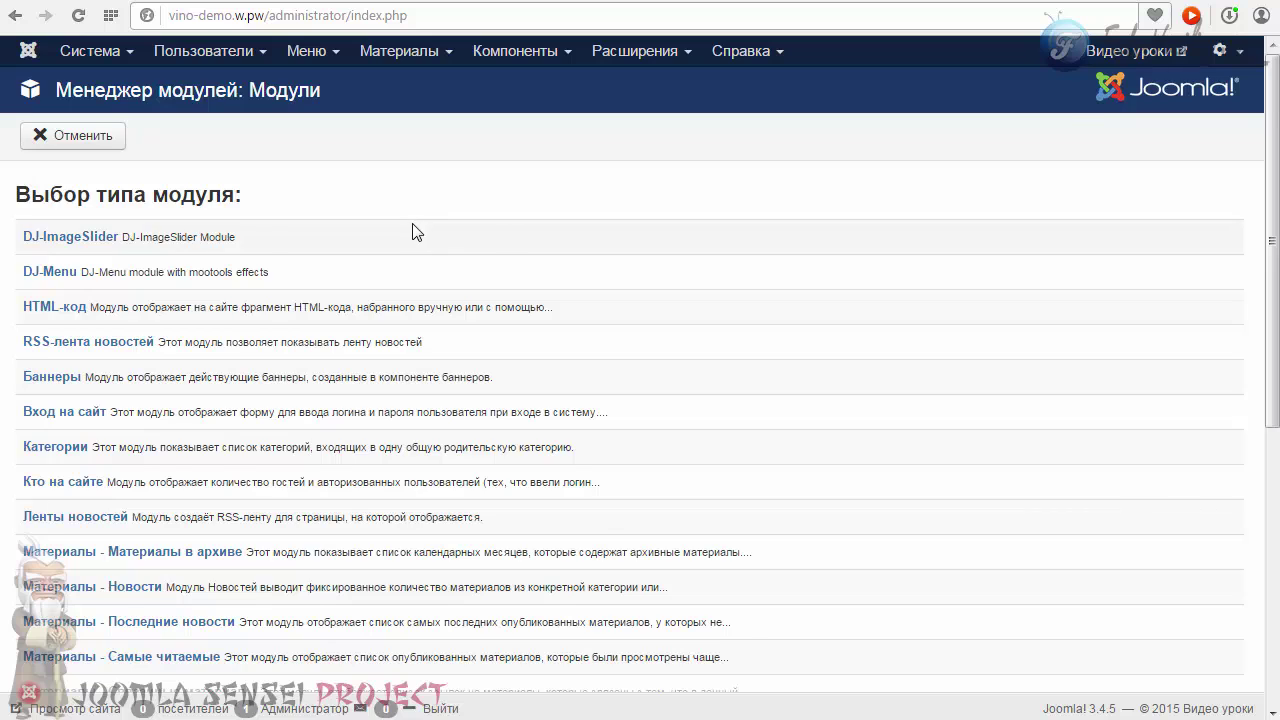
scroll(412, 232, "down", 1)
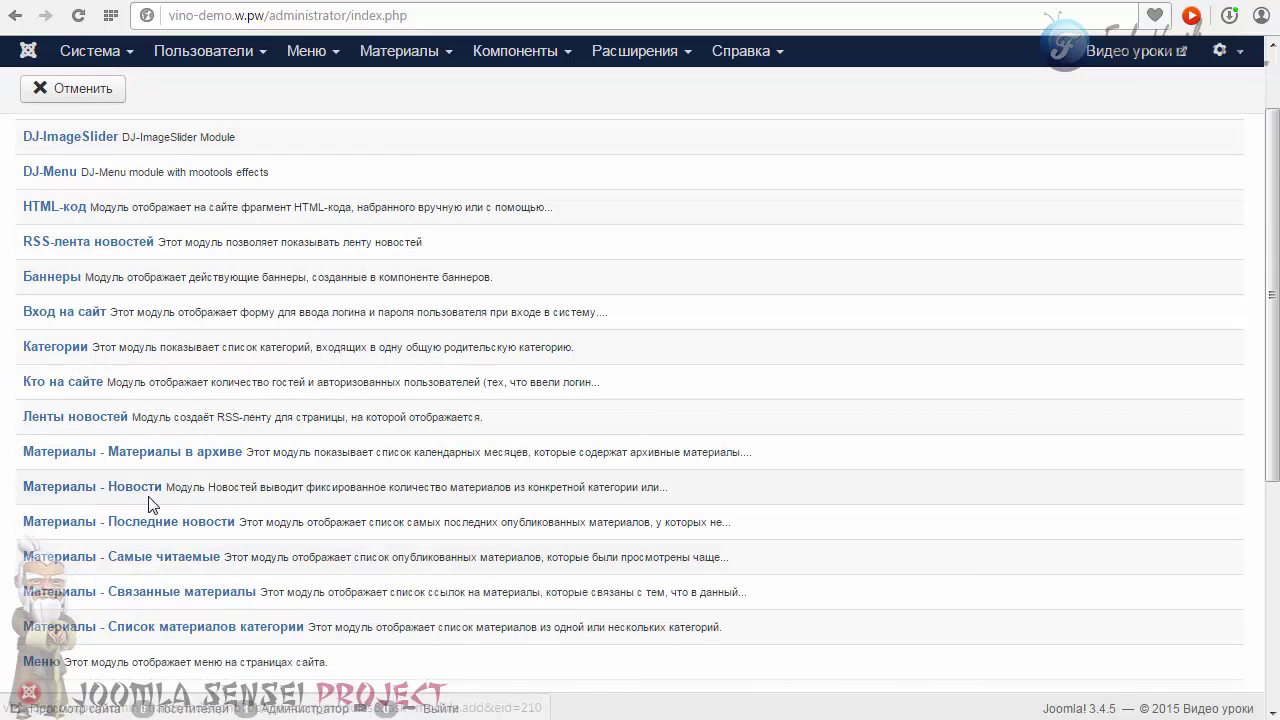
left_click(100, 488)
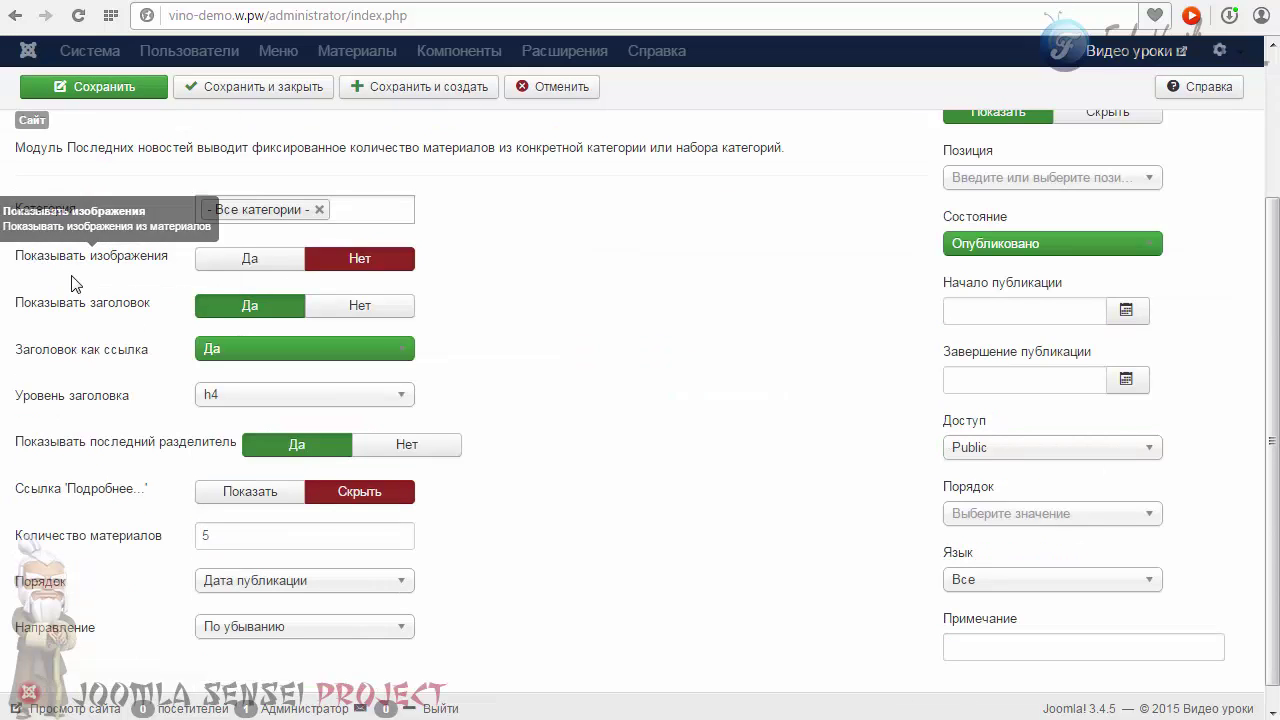
Step: Review the new news module's image display setting and the options for showing article headings as links
mouse_move(110, 270)
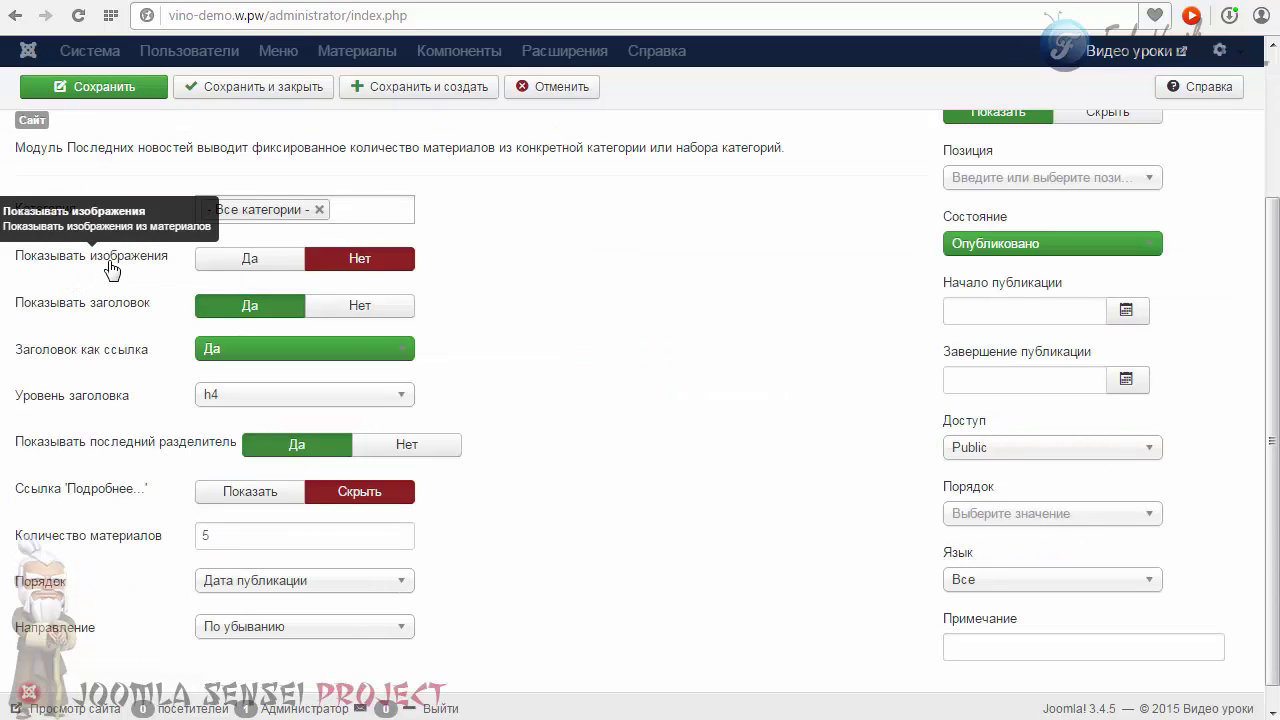
mouse_move(62, 364)
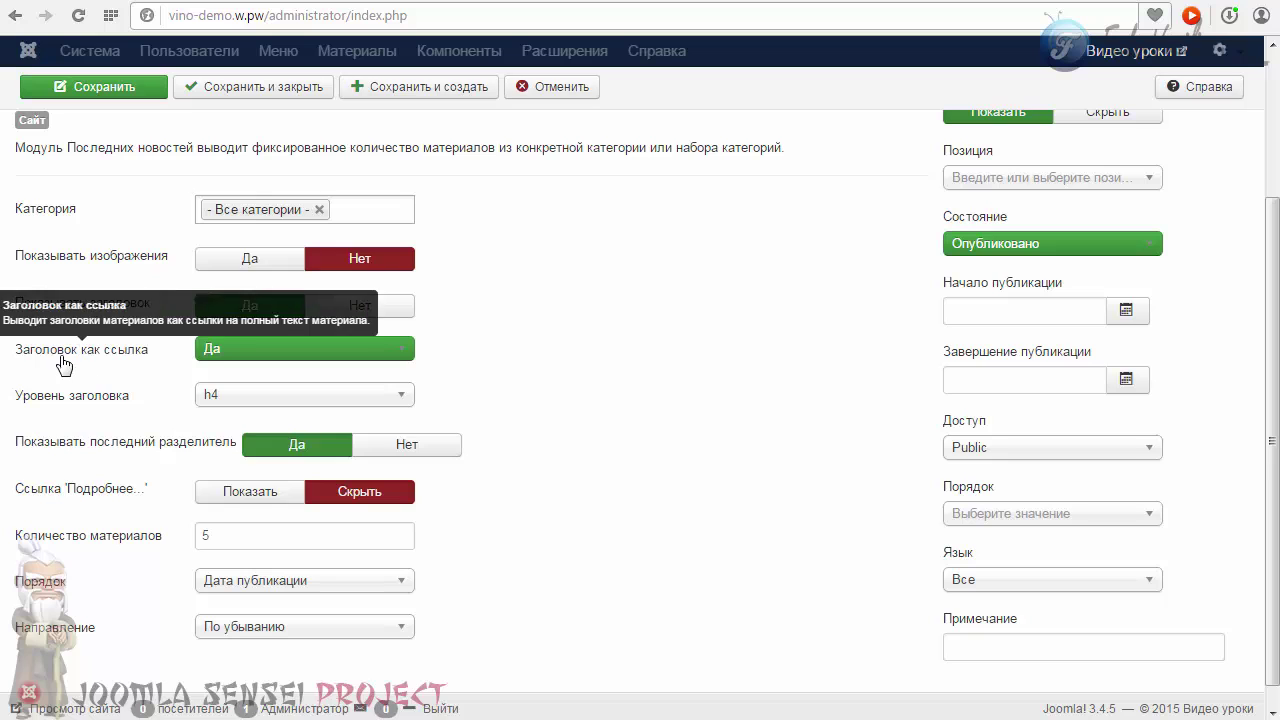
left_click(210, 345)
left_click(210, 422)
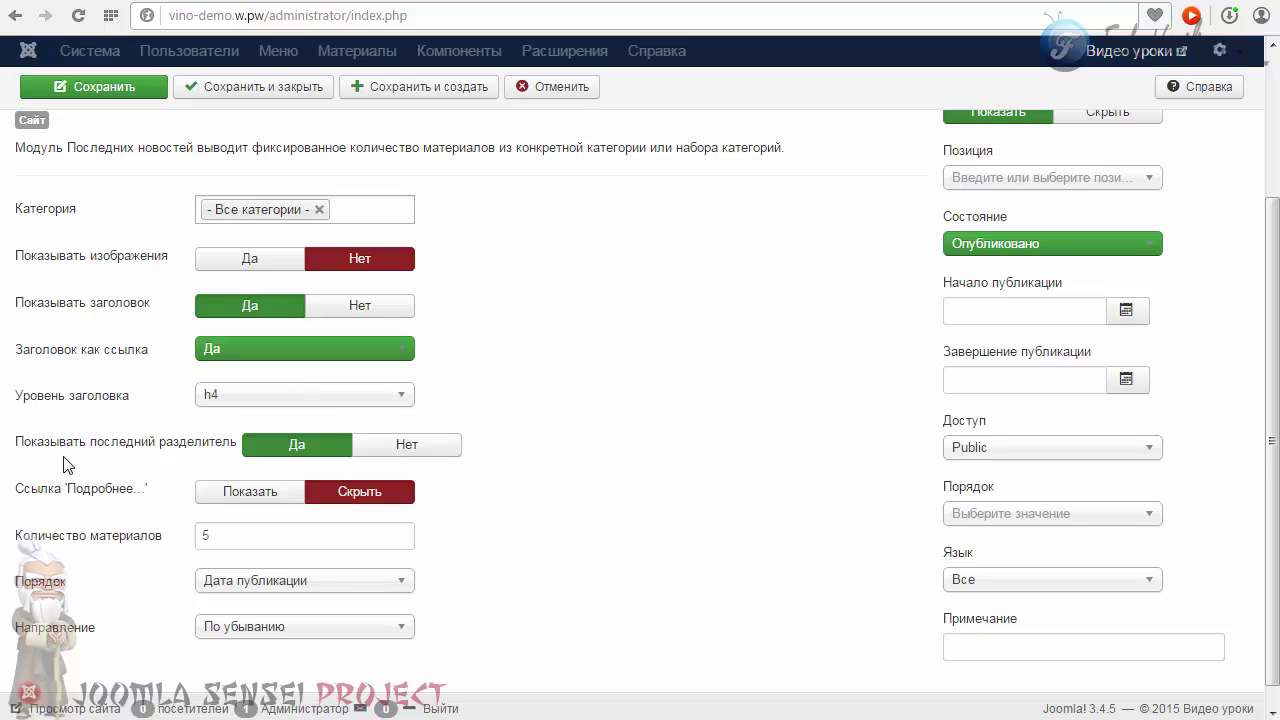
Step: Review the new news module's "Подробнее..." link, article count, menu assignment, access rights and CSS class suffix settings
mouse_move(143, 458)
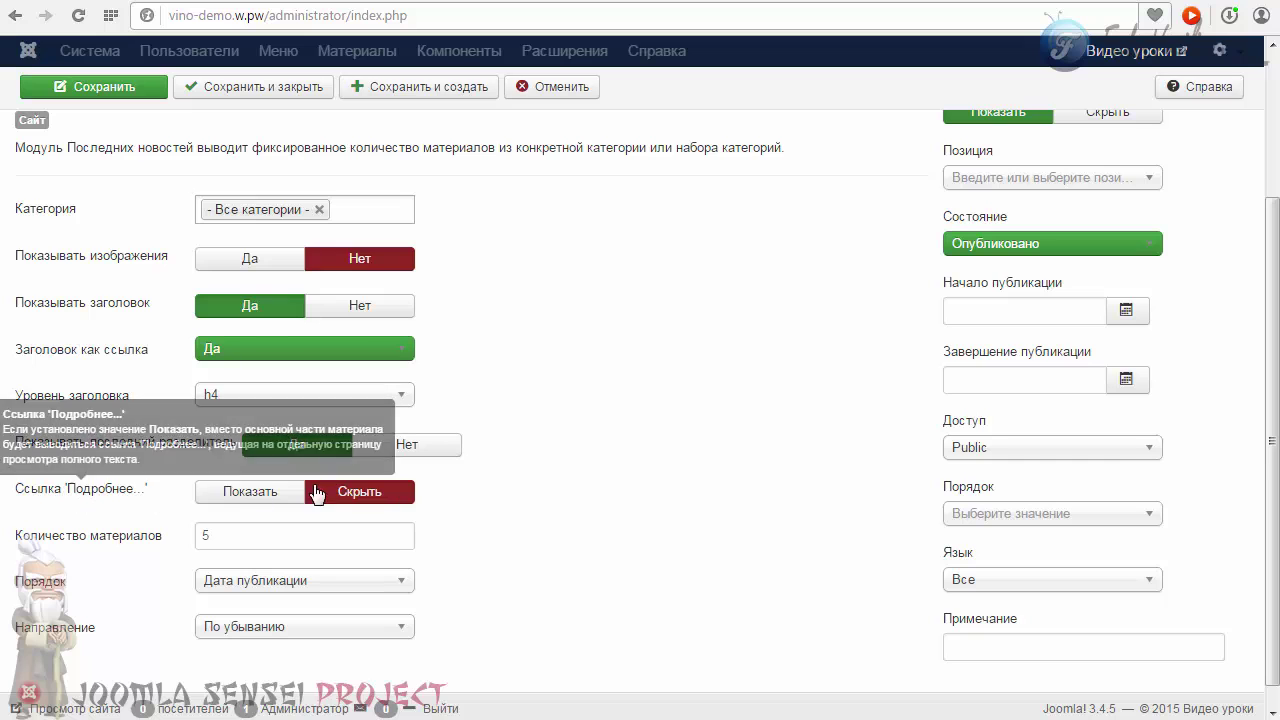
key("Tab")
left_click(225, 533)
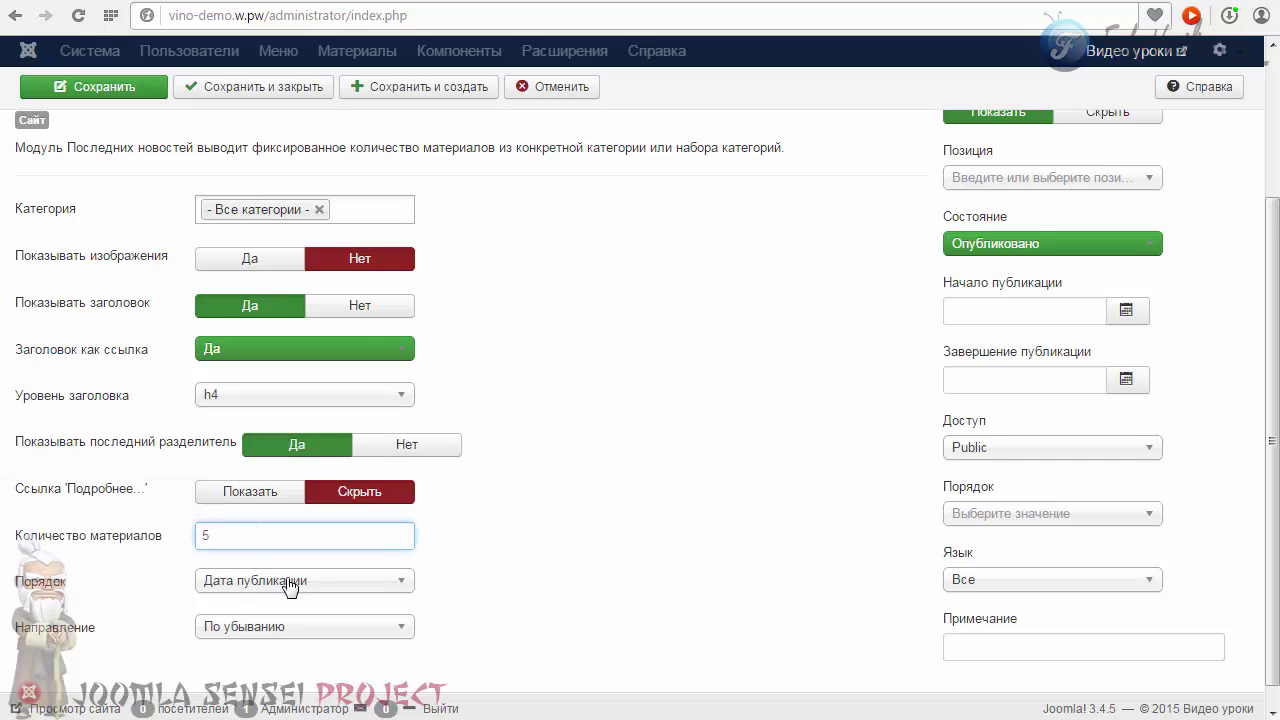
scroll(300, 590, "up", 1)
scroll(272, 612, "down", 1)
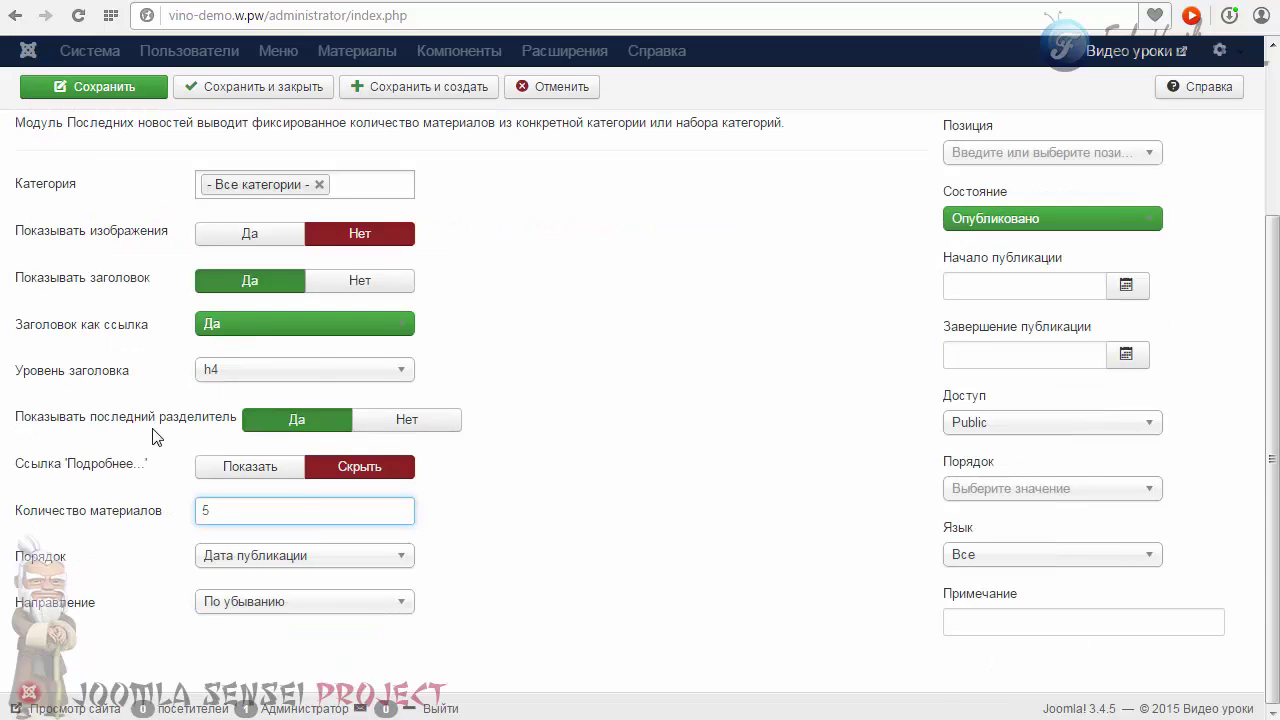
scroll(155, 437, "up", 3)
left_click(155, 242)
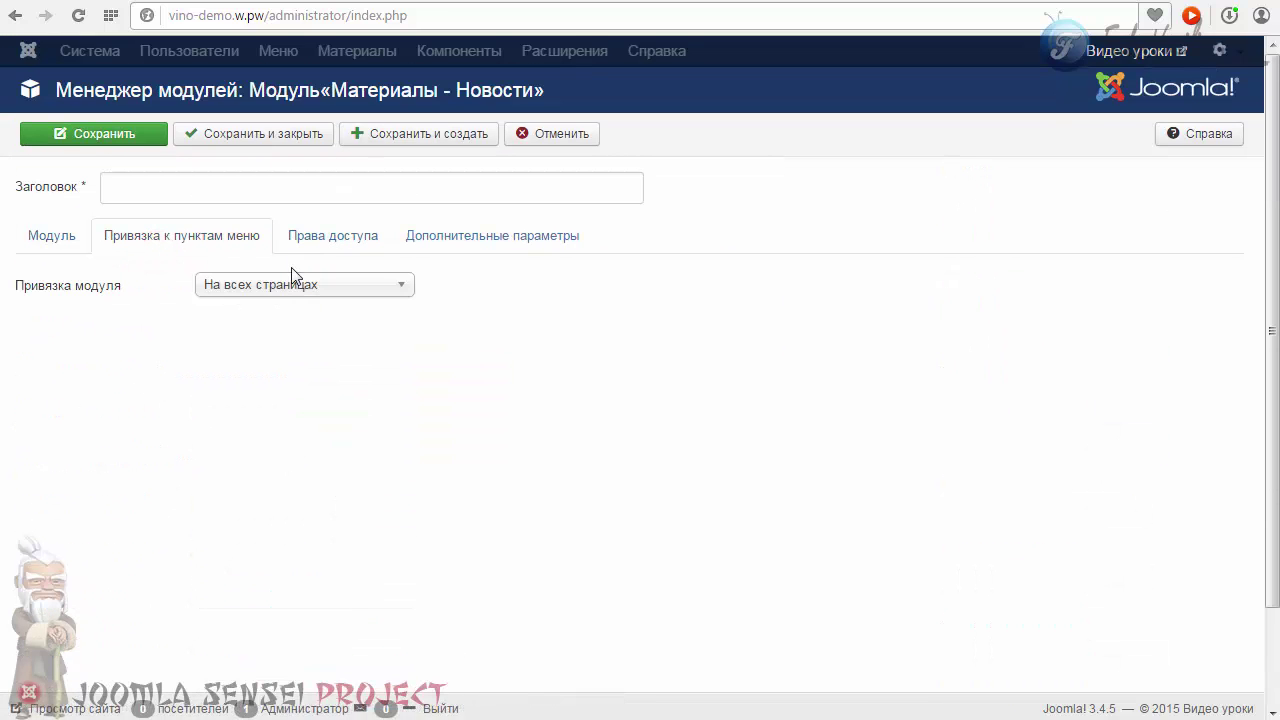
left_click(338, 240)
left_click(440, 243)
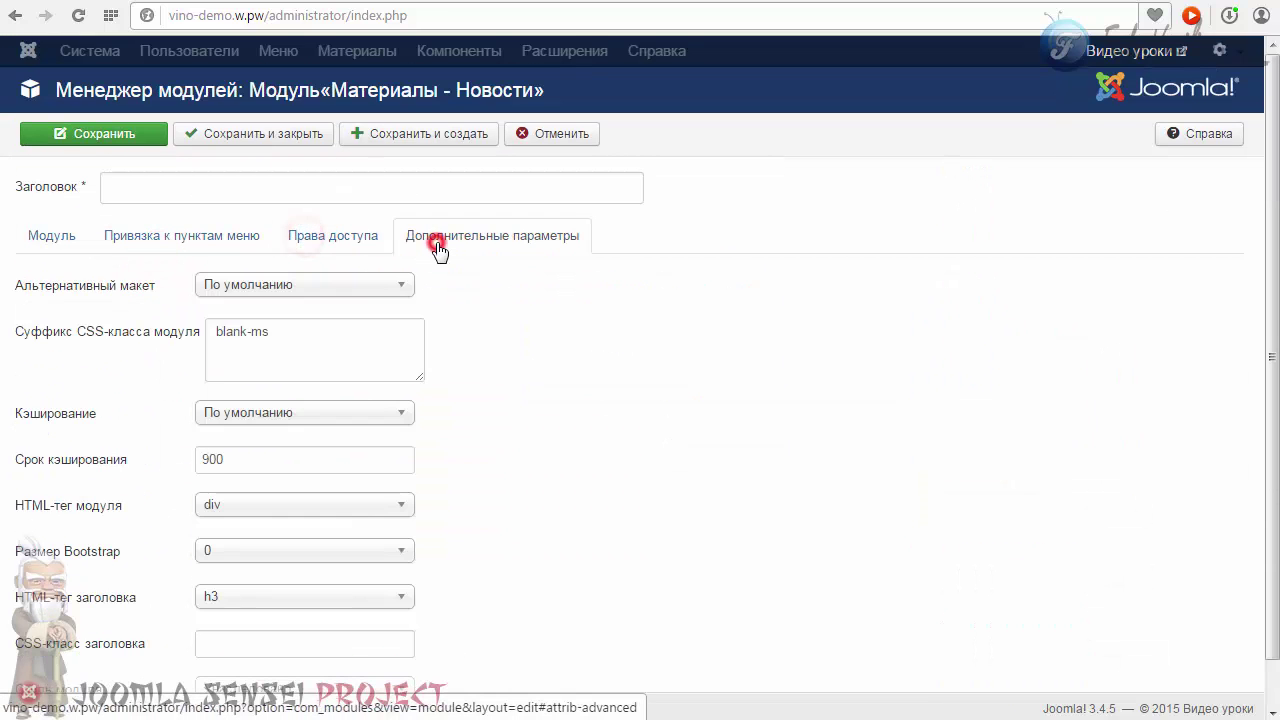
left_click(287, 334)
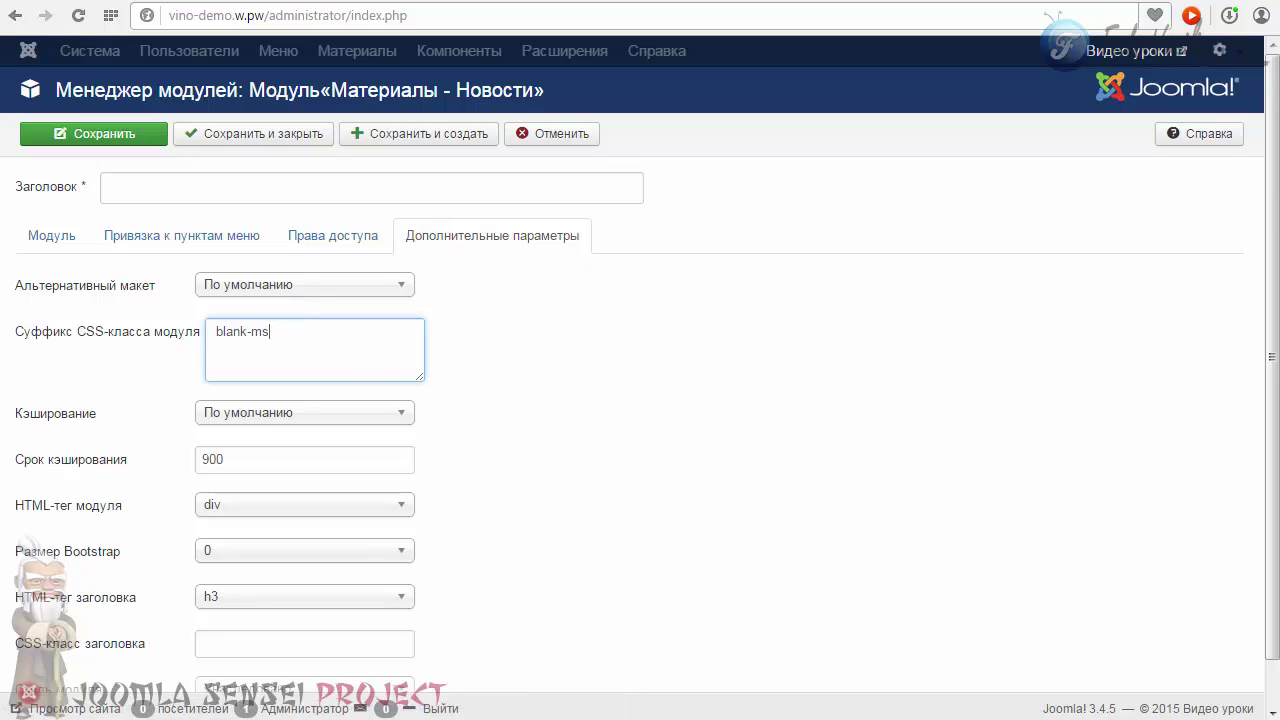
Step: Title the module "новости", assign it to position Footer-Mod-3, and save and close it
left_click(141, 192)
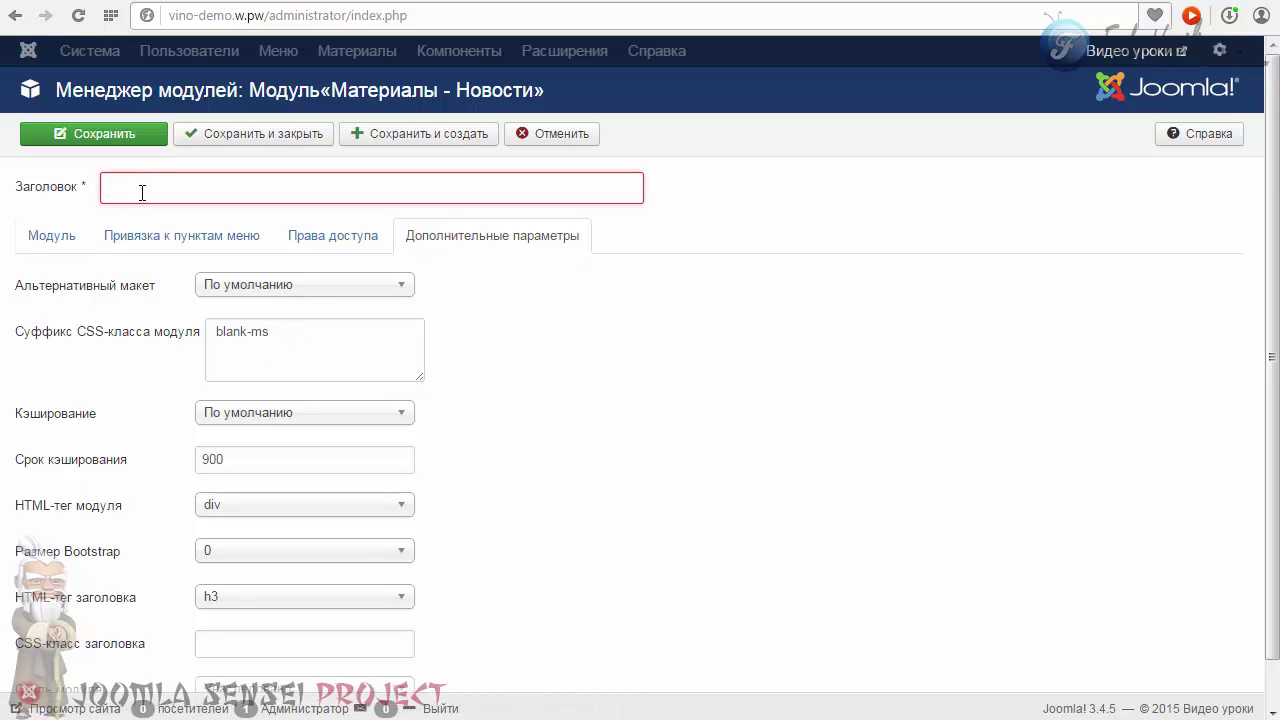
type("новости")
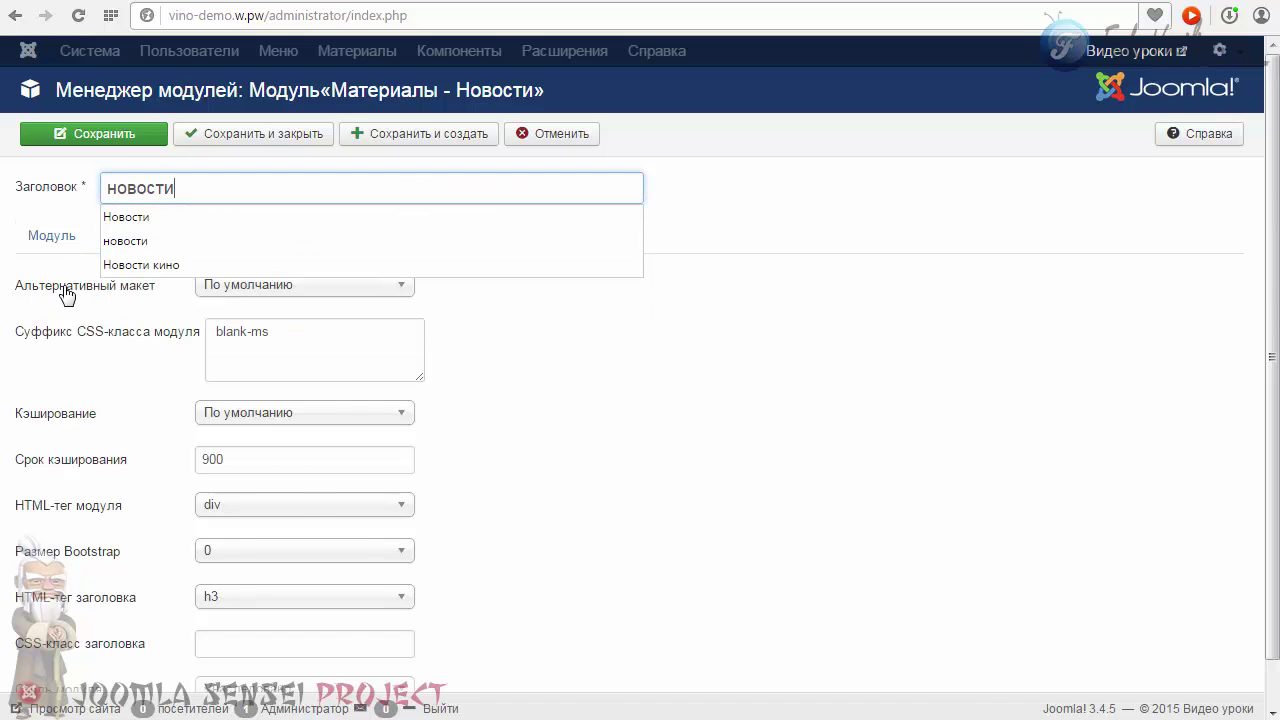
left_click(42, 235)
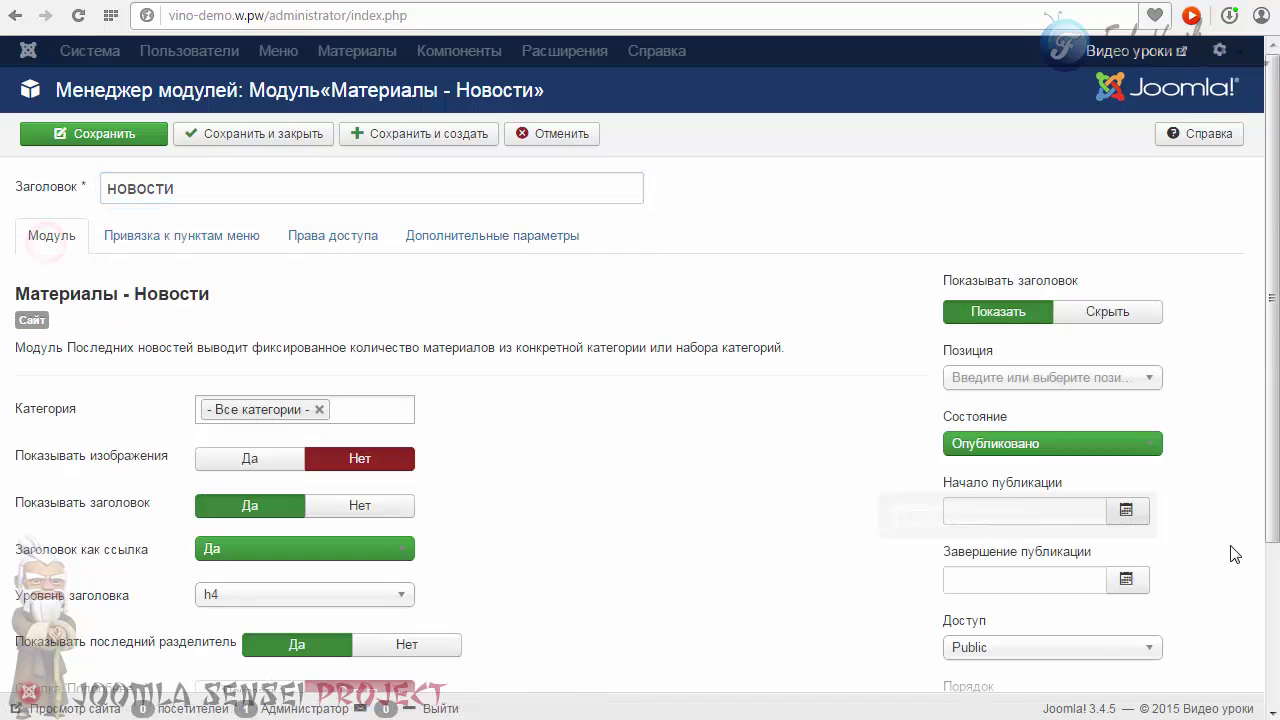
left_click(1042, 380)
left_click_drag(1149, 452, 1162, 535)
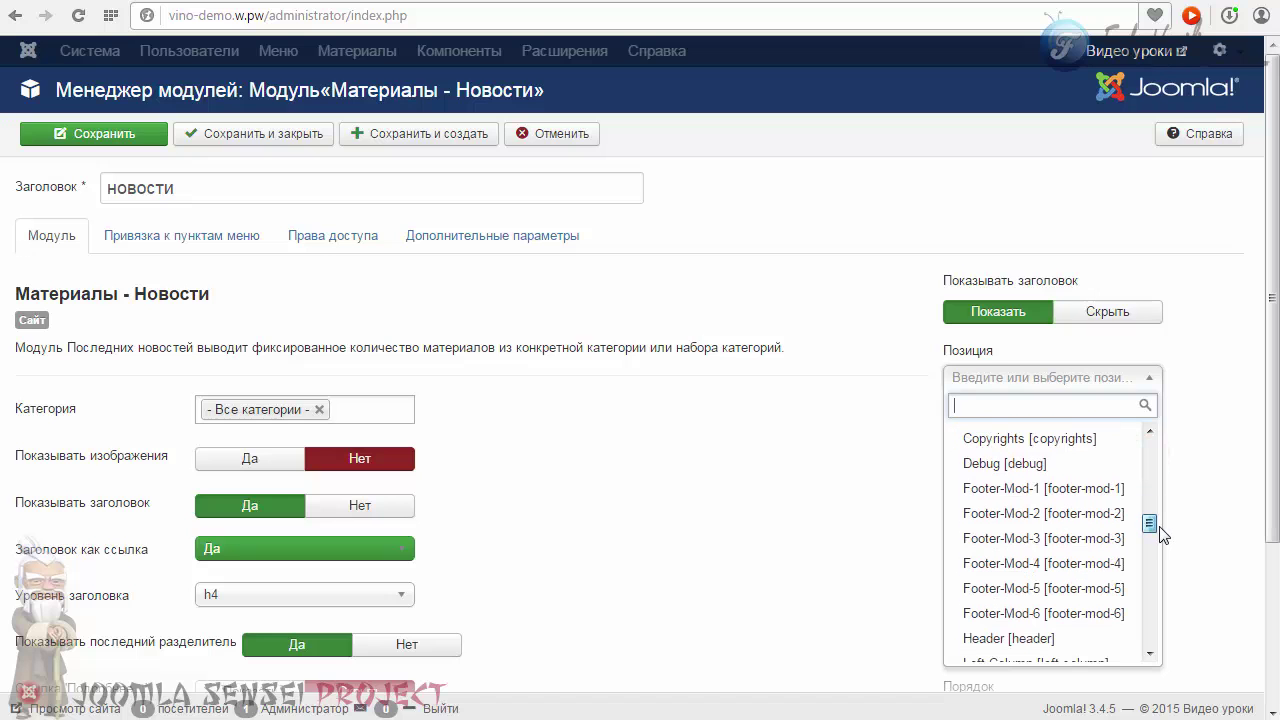
left_click(1049, 545)
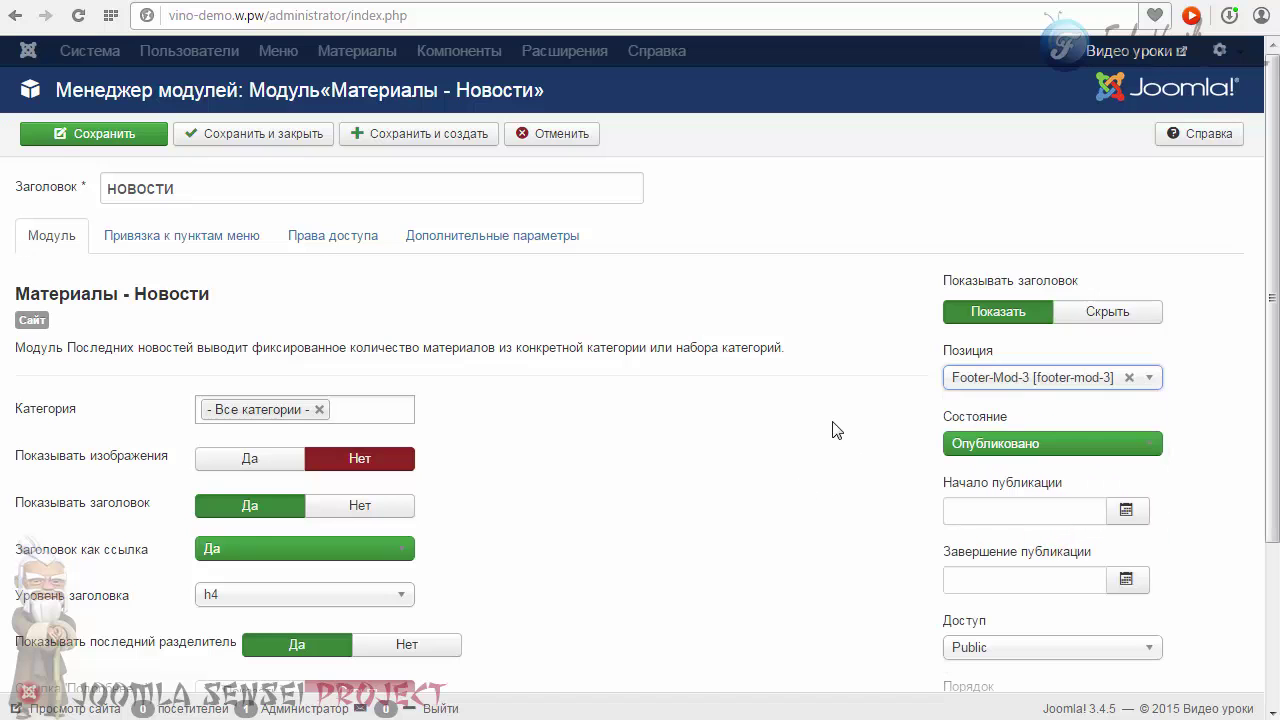
scroll(836, 430, "down", 3)
scroll(829, 429, "up", 3)
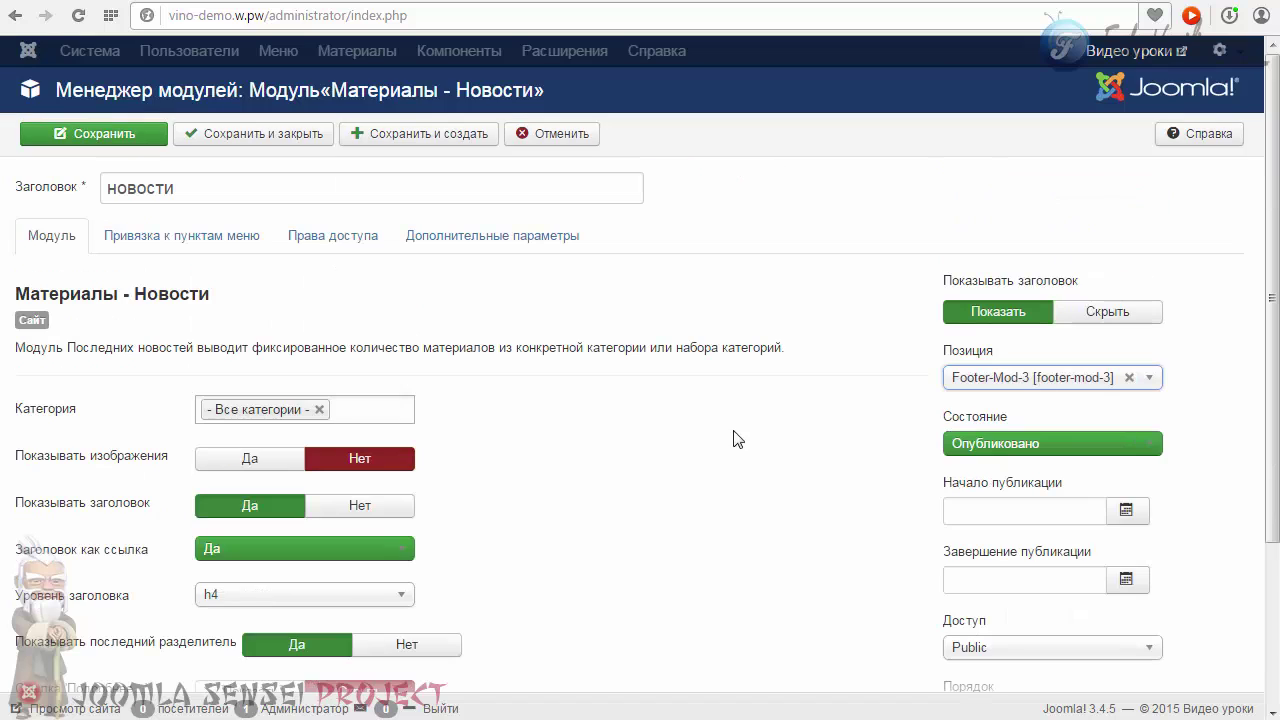
left_click(260, 142)
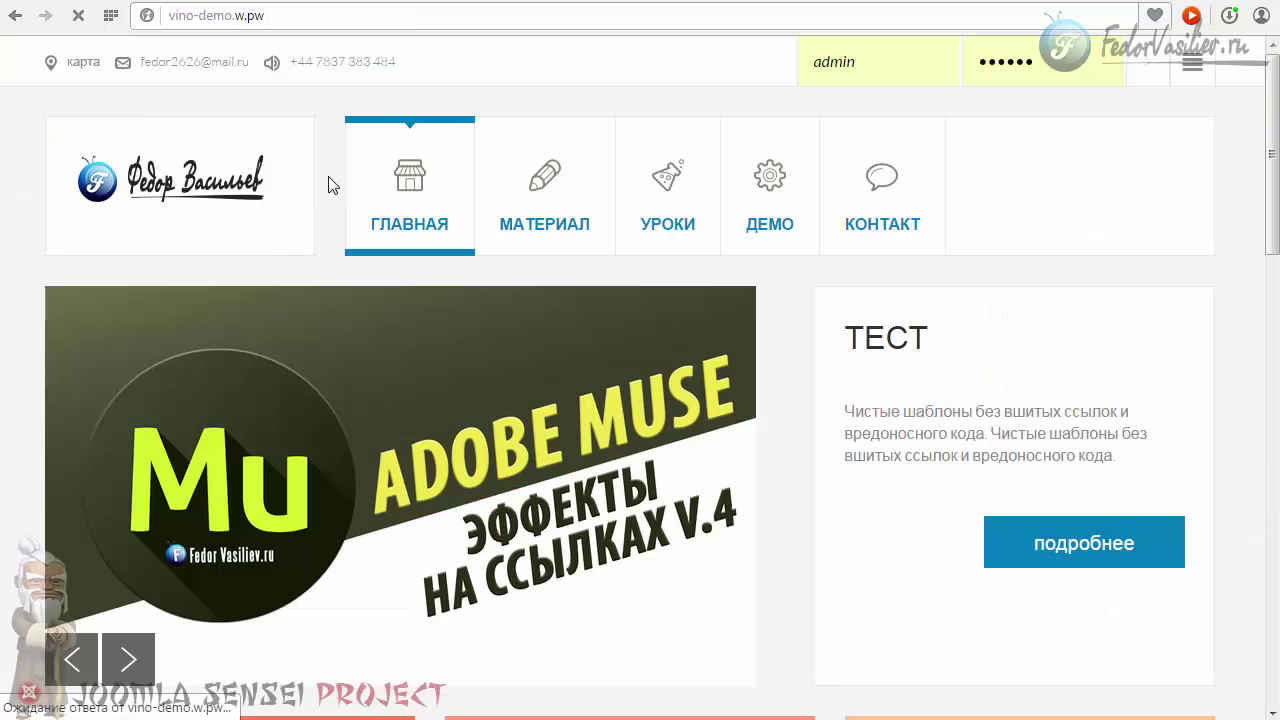
Step: Reload the vino-demo.w.pw home page and check the news module in its footer
key("F5")
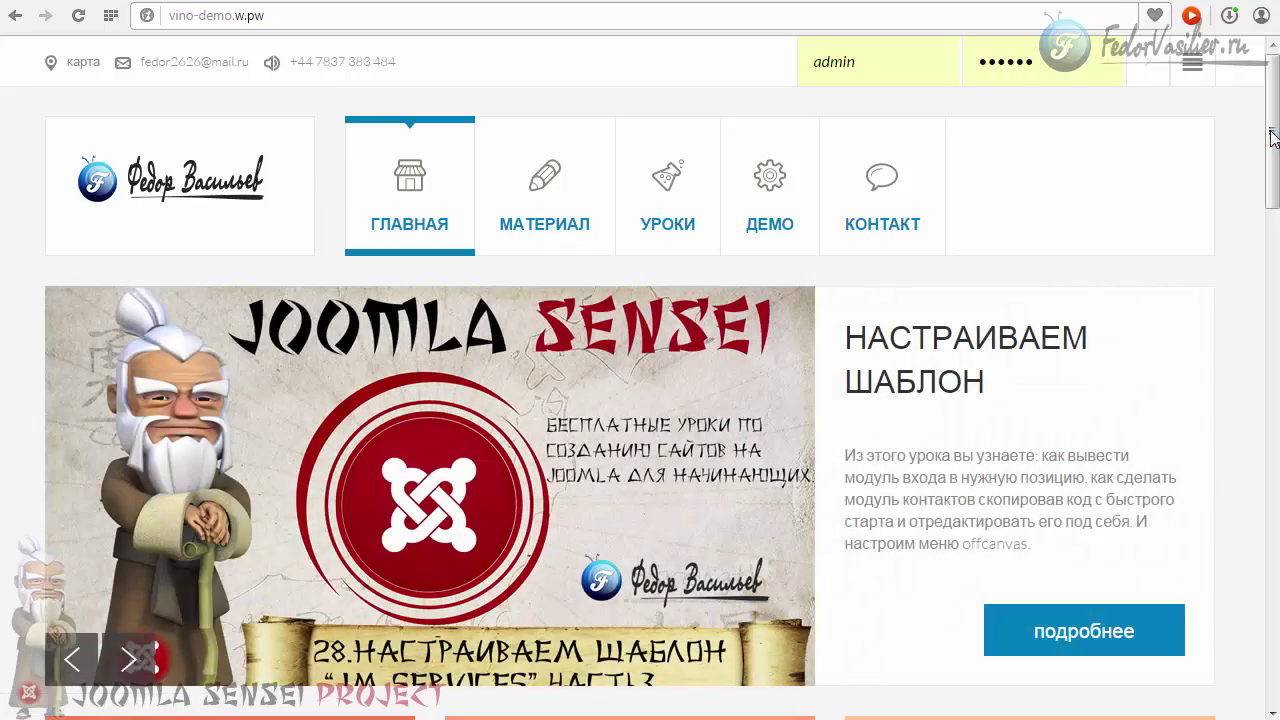
left_click_drag(1272, 130, 1272, 536)
left_click(860, 2)
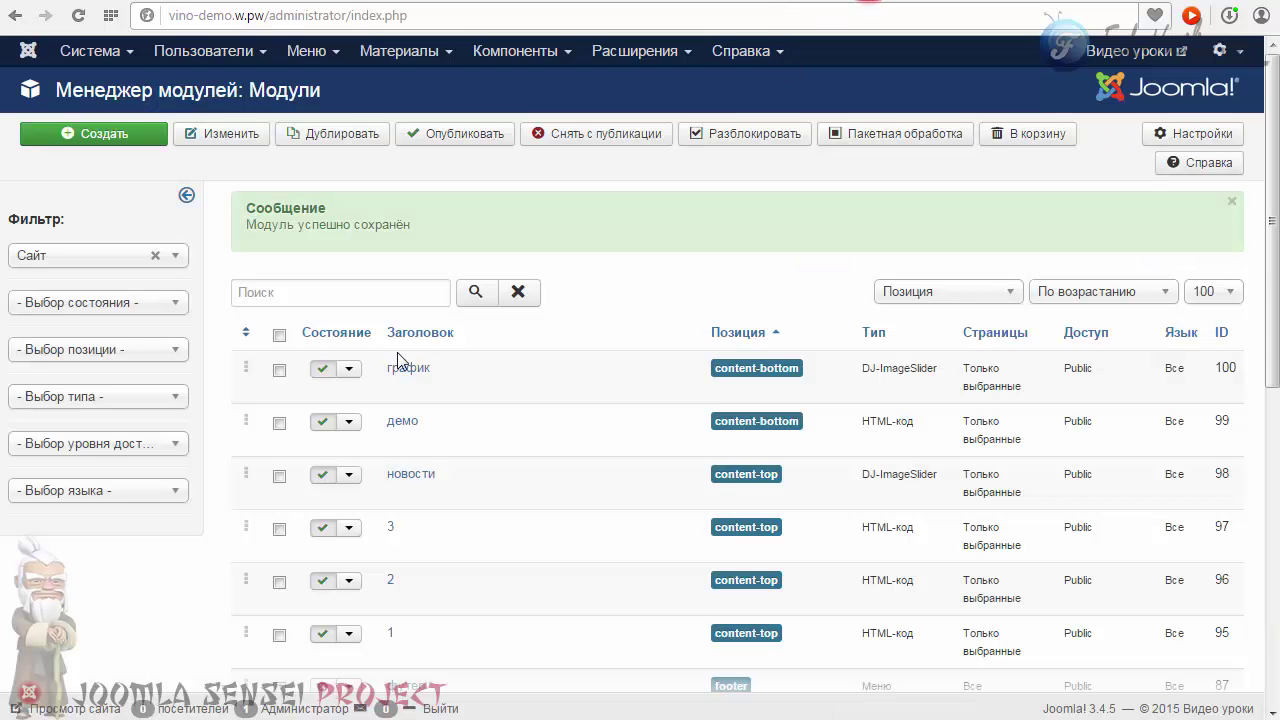
Step: In the vino-demo.w.pw administration, set the number of articles in the footer-mod-3 module "новости" to 2 and save it
scroll(405, 350, "down", 5)
scroll(530, 337, "up", 3)
scroll(443, 443, "down", 3)
left_click(410, 549)
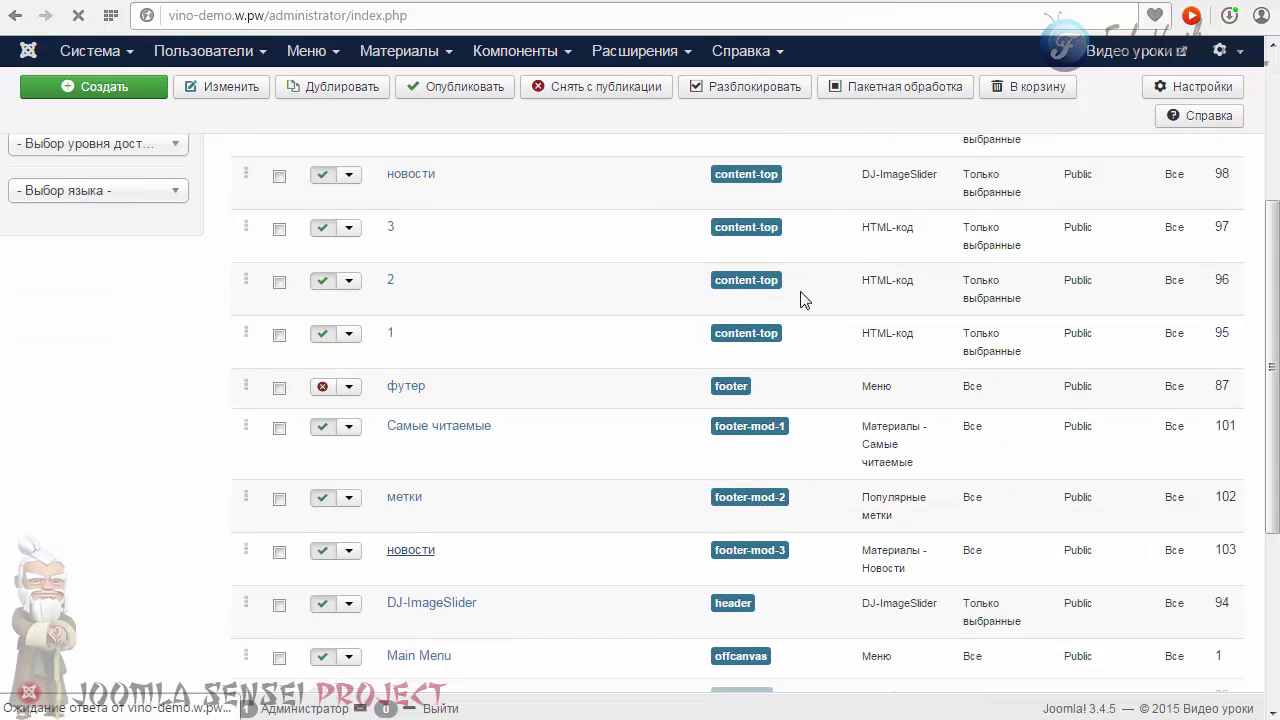
scroll(609, 366, "down", 3)
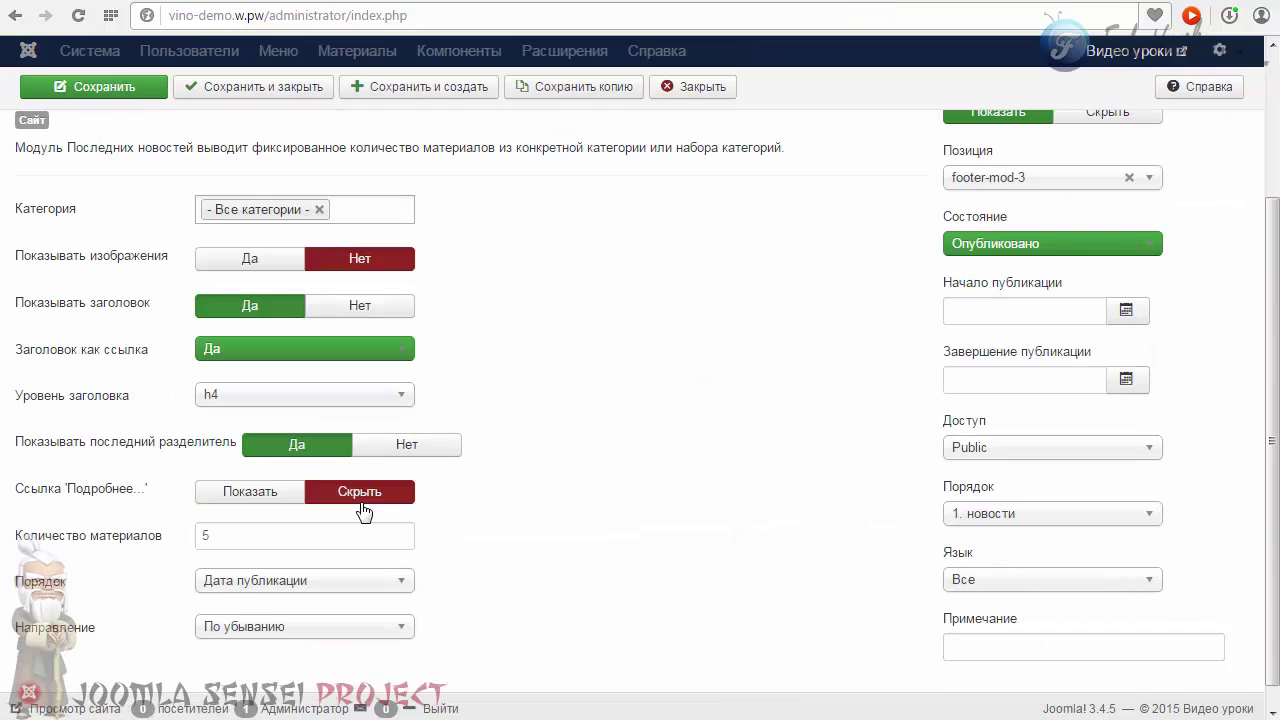
double_click(220, 531)
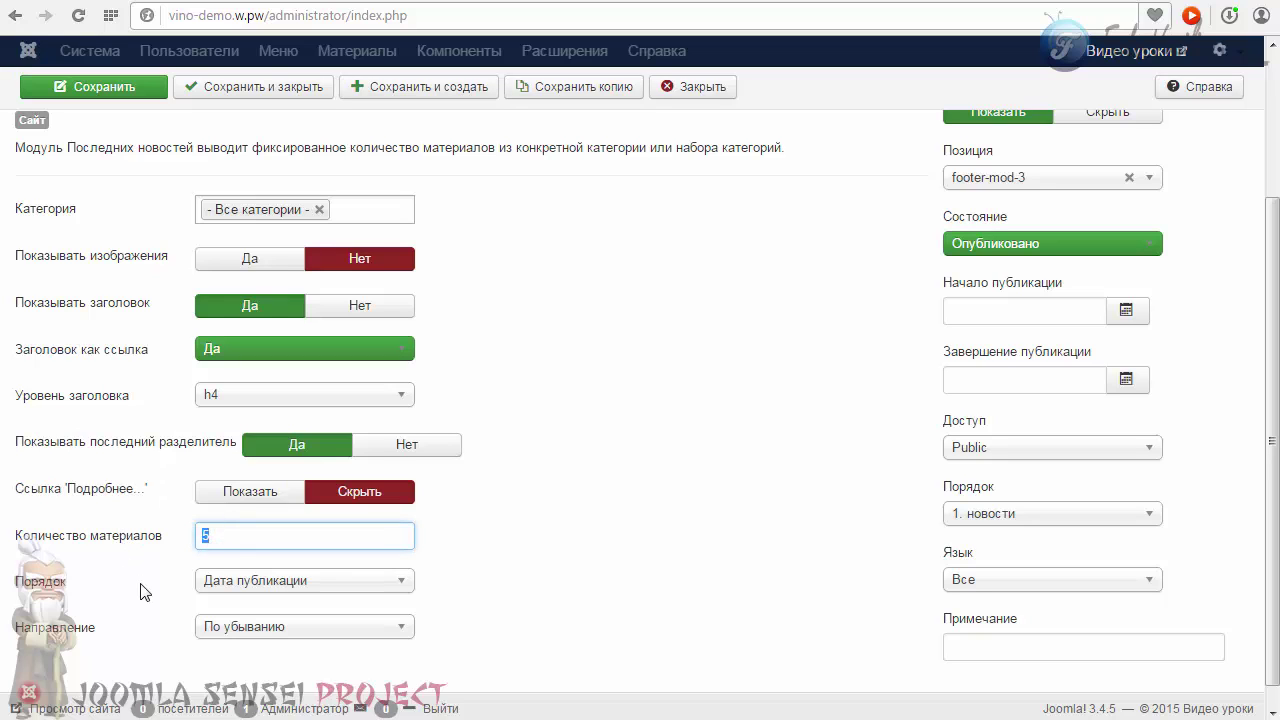
type("1")
double_click(214, 534)
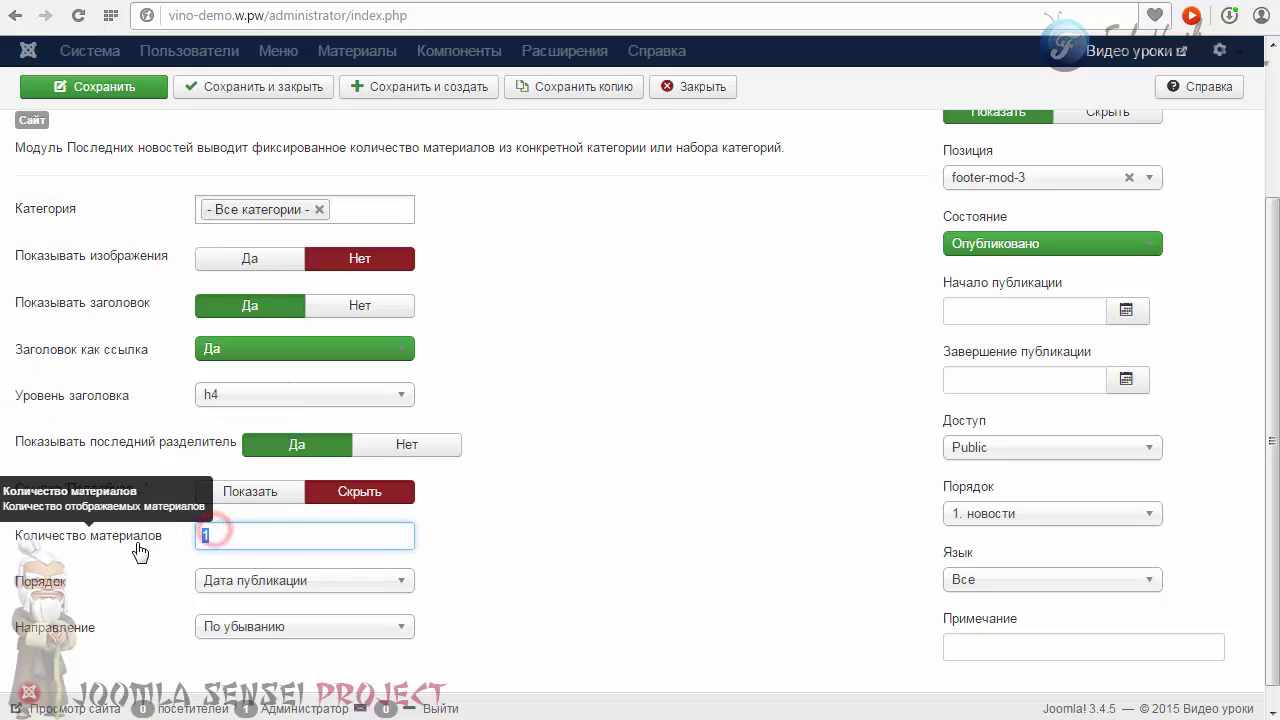
type("2")
left_click(108, 87)
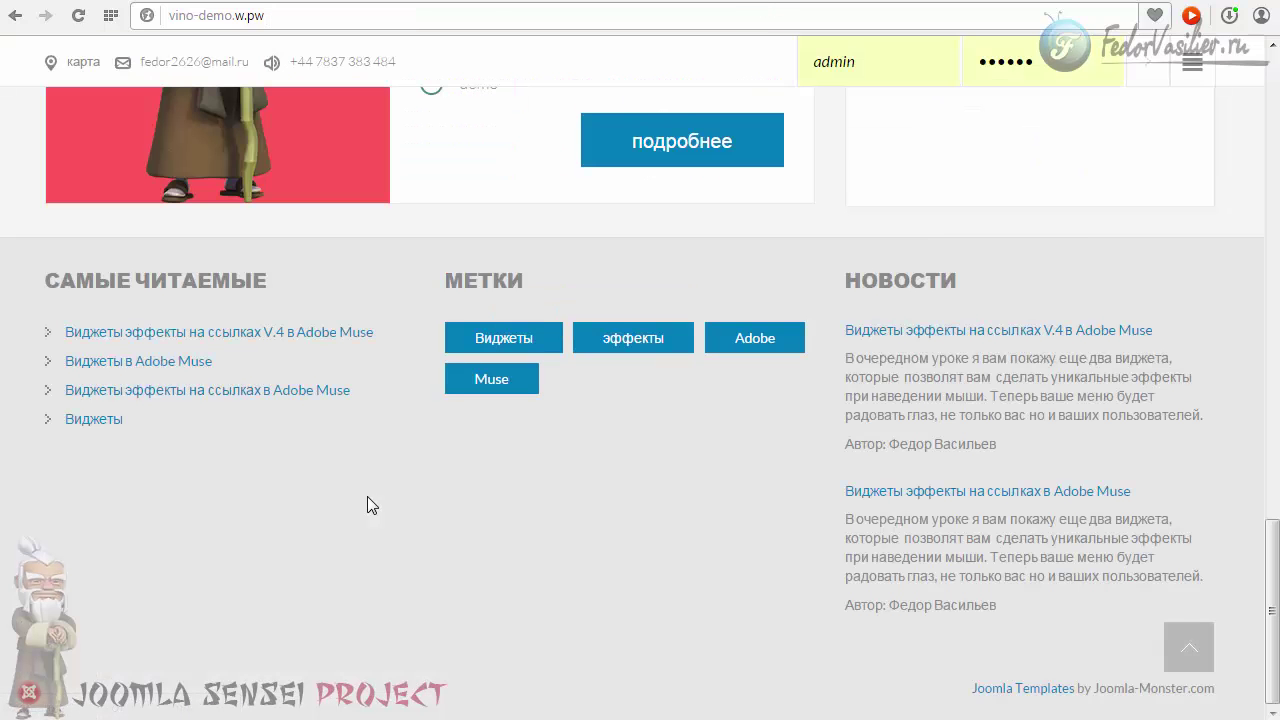
Step: Examine the updated "Новости" block in the vino-demo.w.pw footer
scroll(367, 495, "up", 1)
scroll(367, 503, "down", 1)
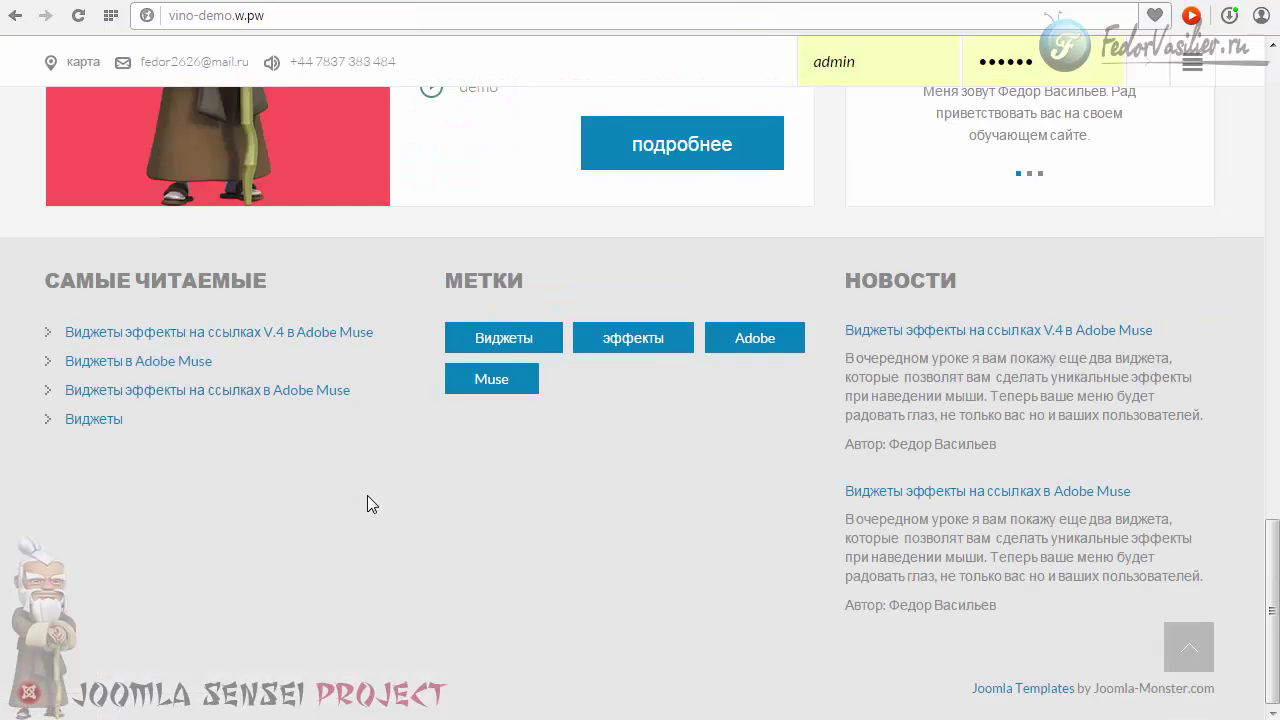
double_click(928, 279)
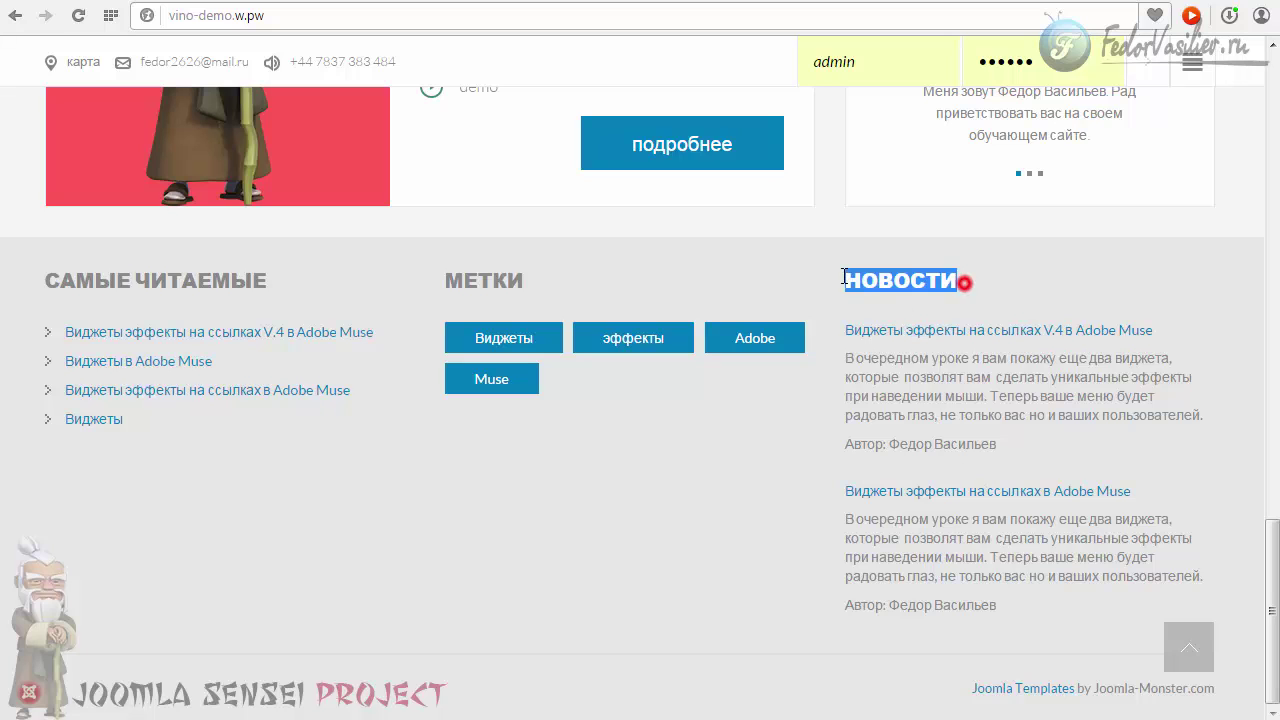
left_click(877, 277)
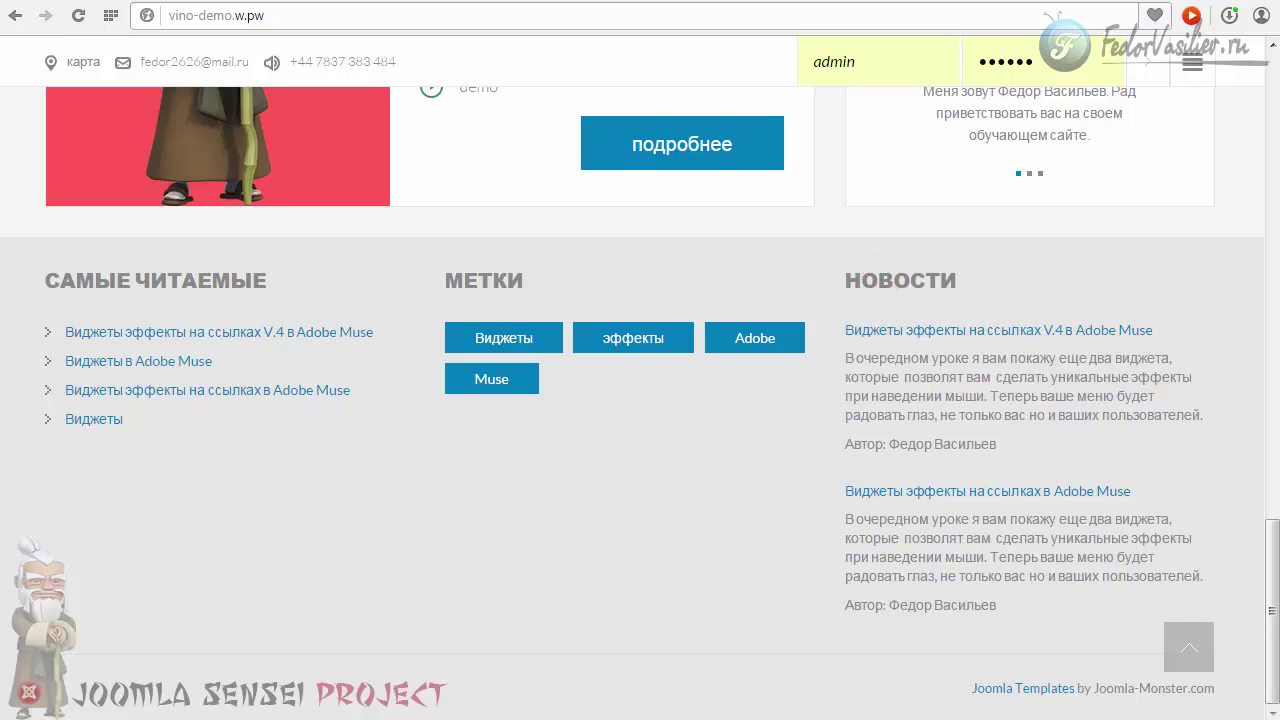
Step: Switch to the test2.ru demo site and examine the Stay Connected block with social icons in its footer
key("ctrl+Tab")
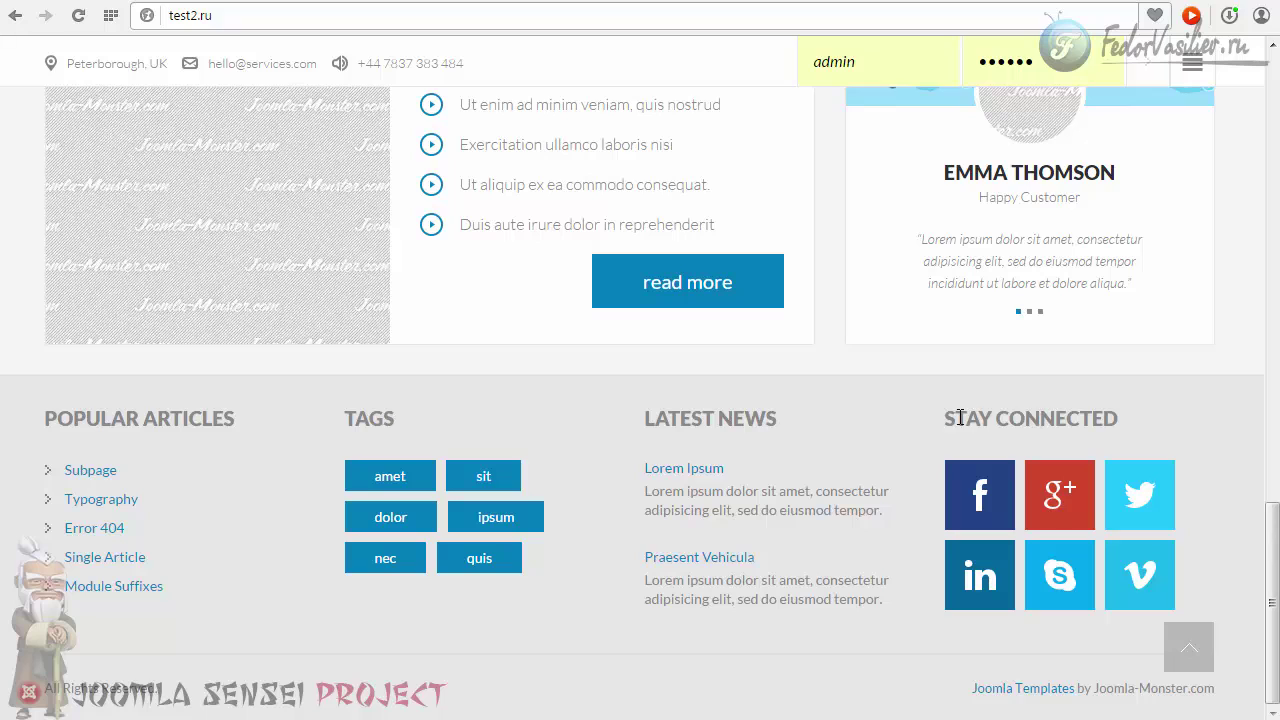
left_click_drag(960, 418, 1025, 418)
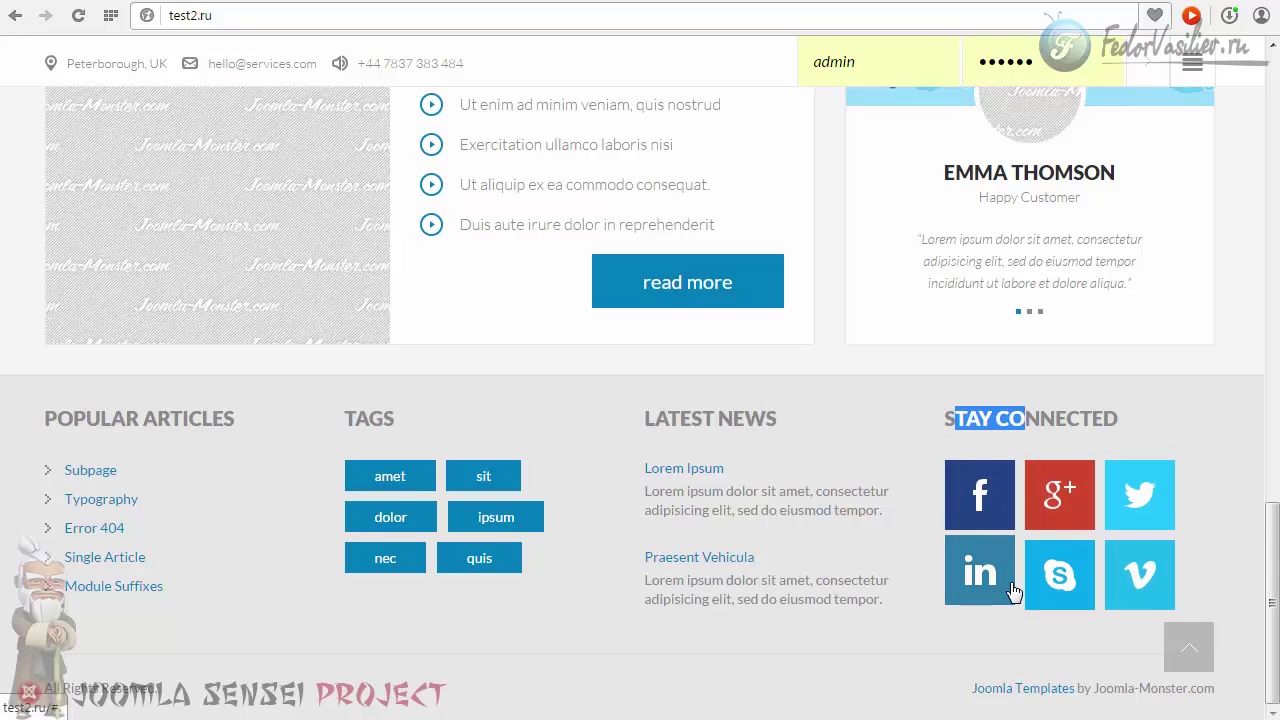
left_click(960, 413)
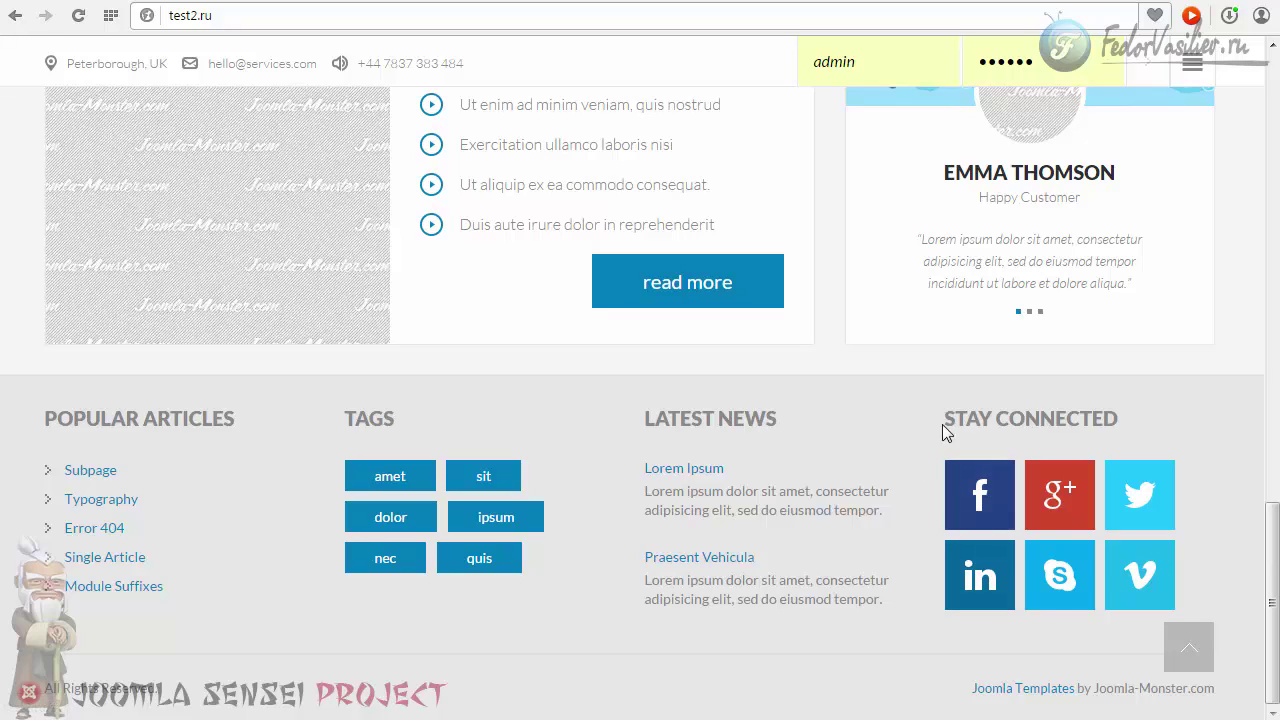
left_click_drag(950, 417, 1015, 417)
left_click(1023, 417)
Step: Open the Typography page under Features on test2.ru and copy the complete Social Module HTML code
scroll(700, 322, "up", 7)
scroll(597, 317, "up", 8)
mouse_move(505, 190)
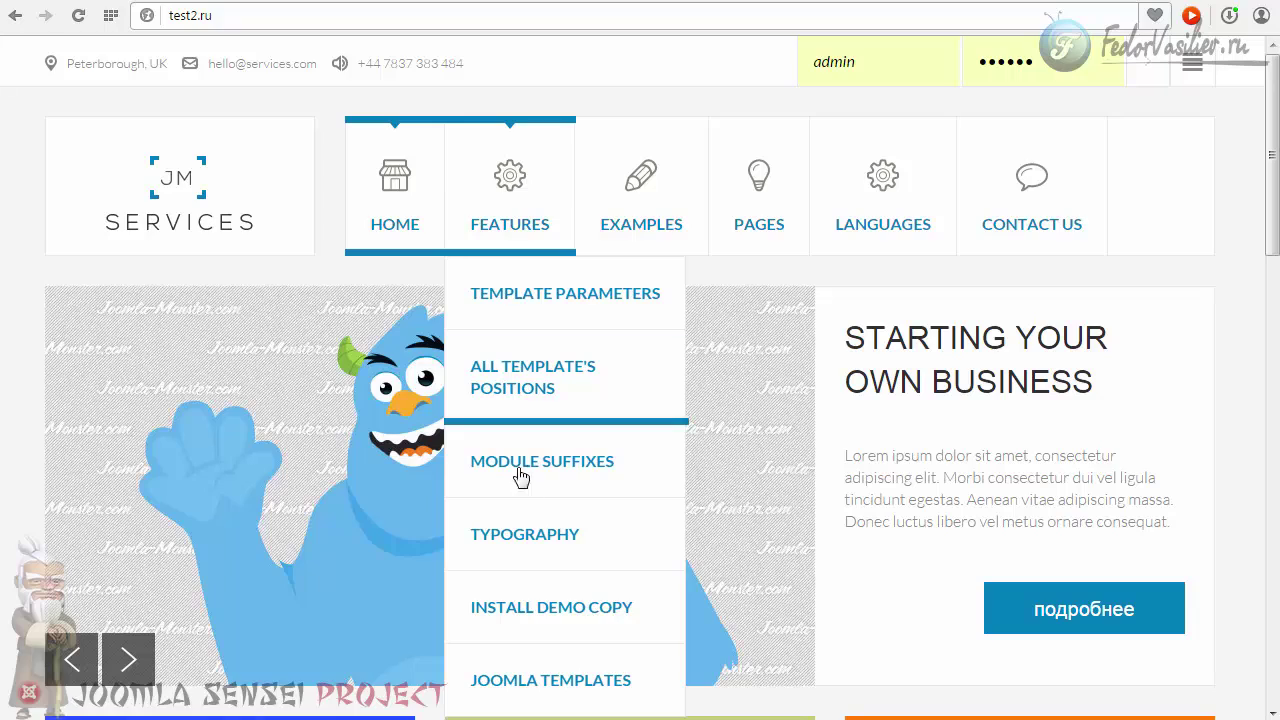
left_click(526, 532)
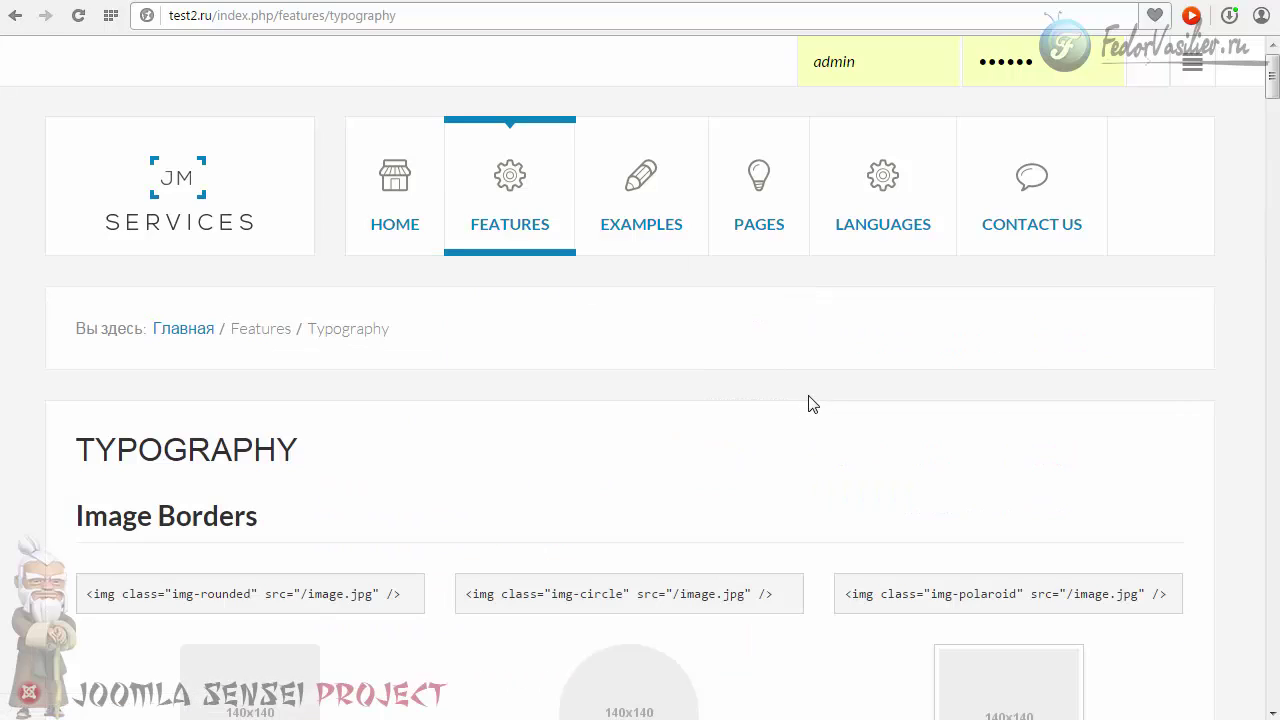
scroll(1265, 126, "down", 20)
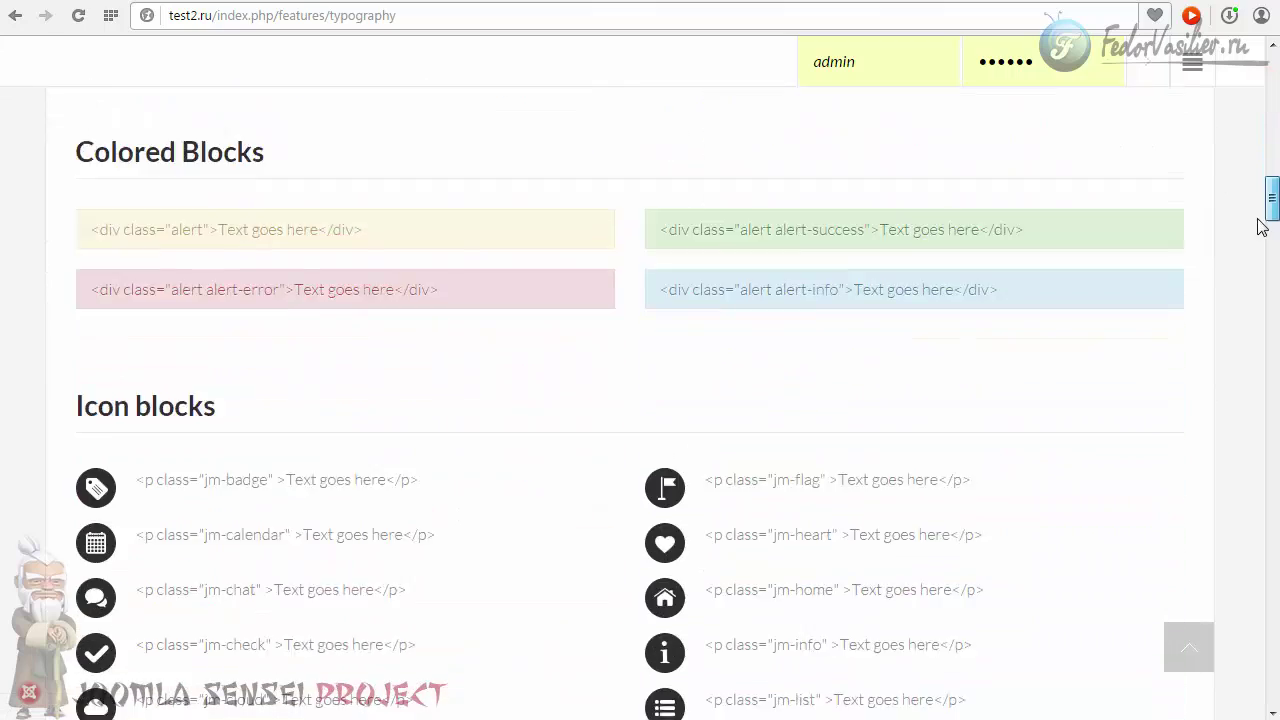
left_click_drag(1263, 302, 1146, 636)
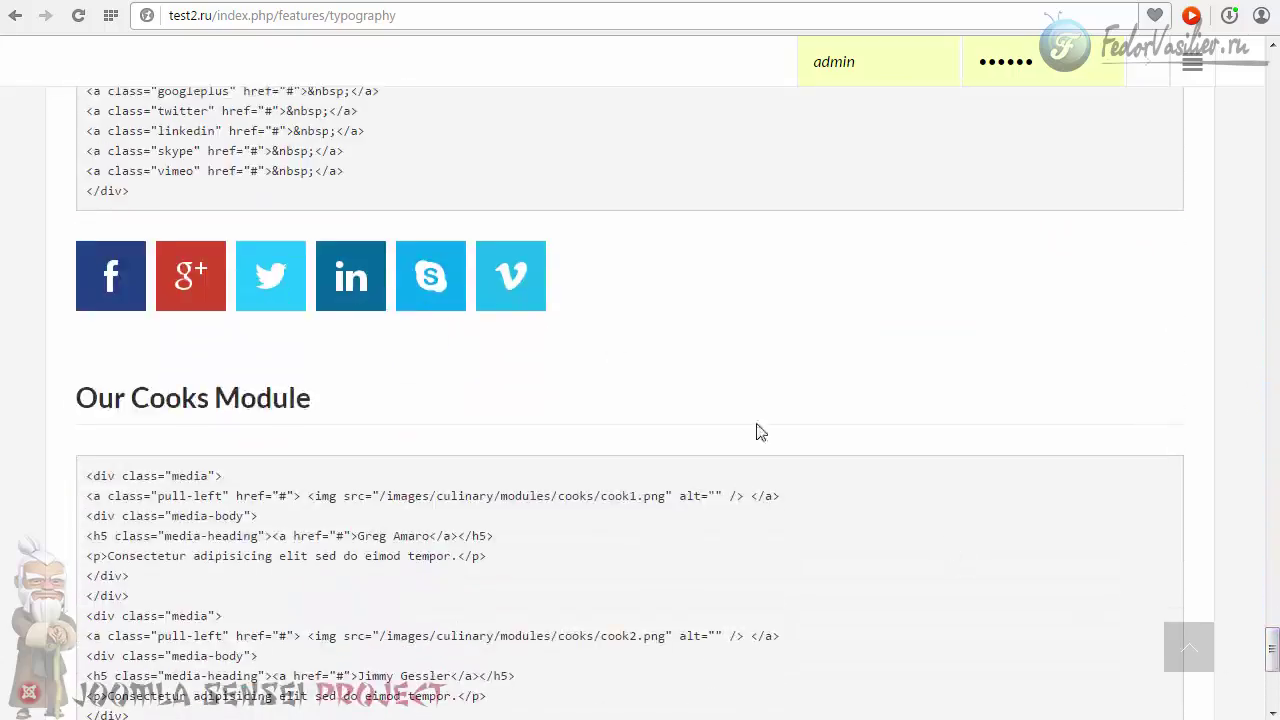
scroll(757, 429, "up", 2)
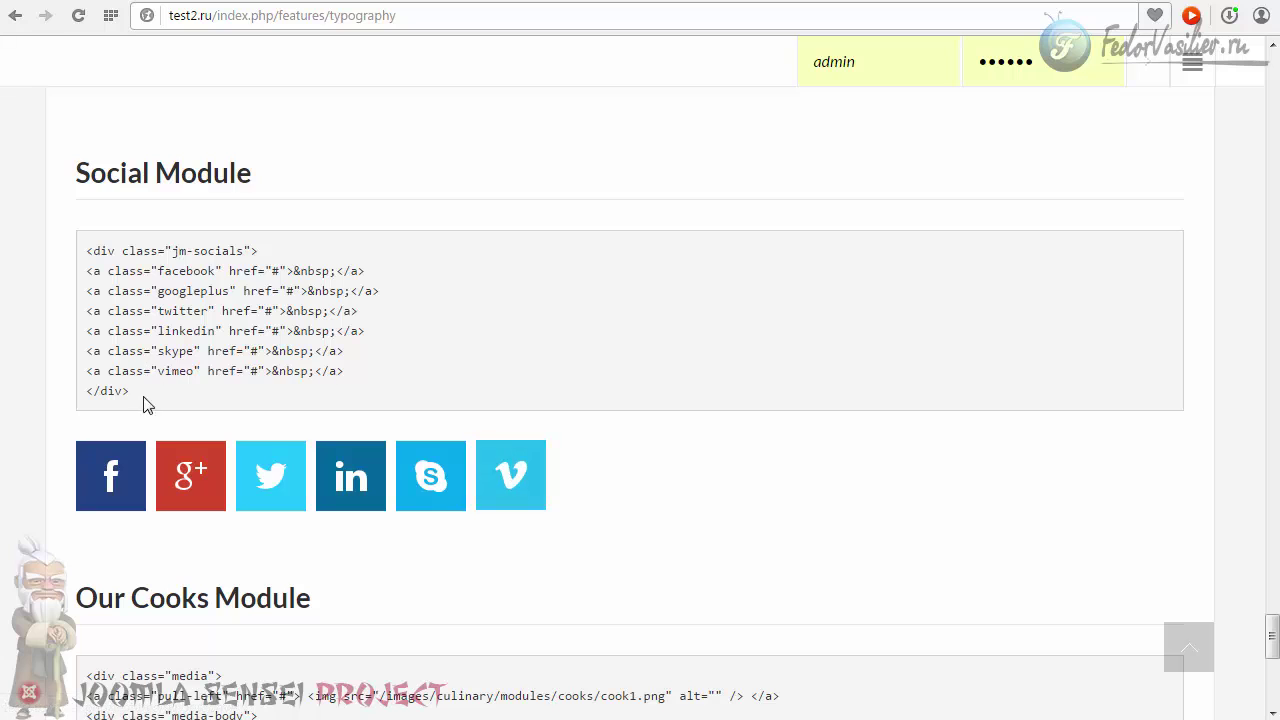
left_click_drag(133, 393, 88, 254)
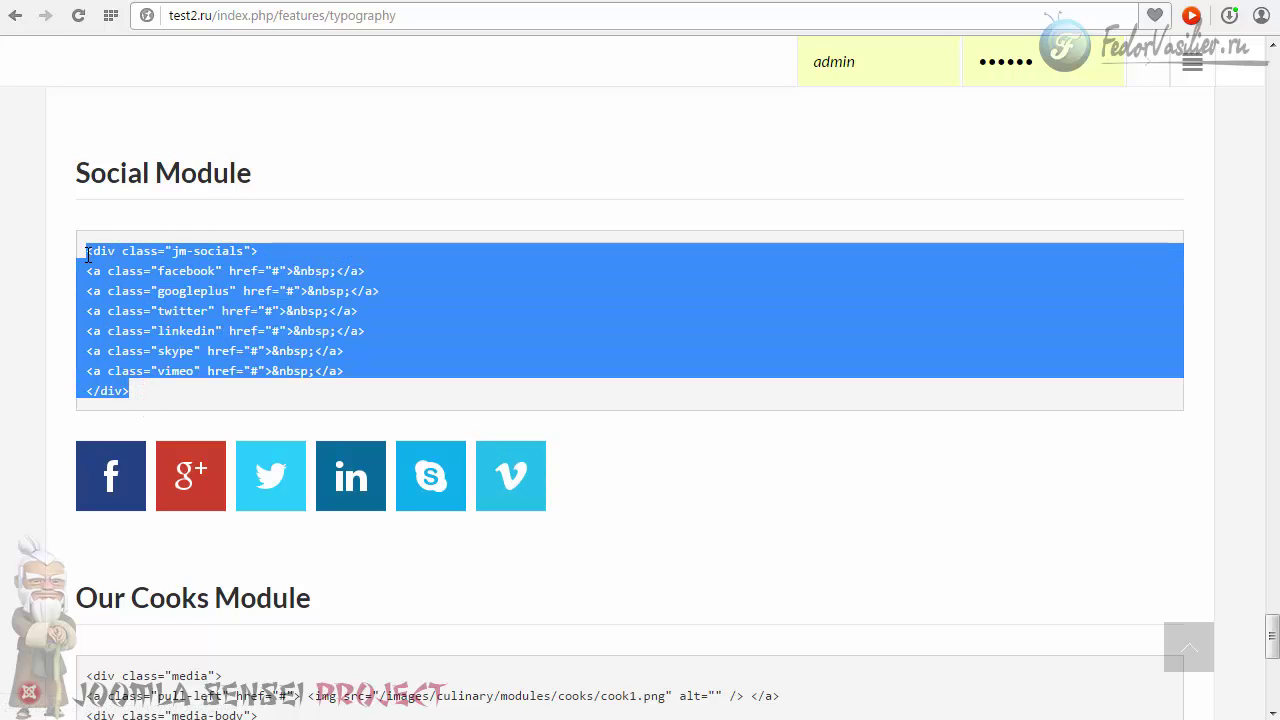
right_click(98, 268)
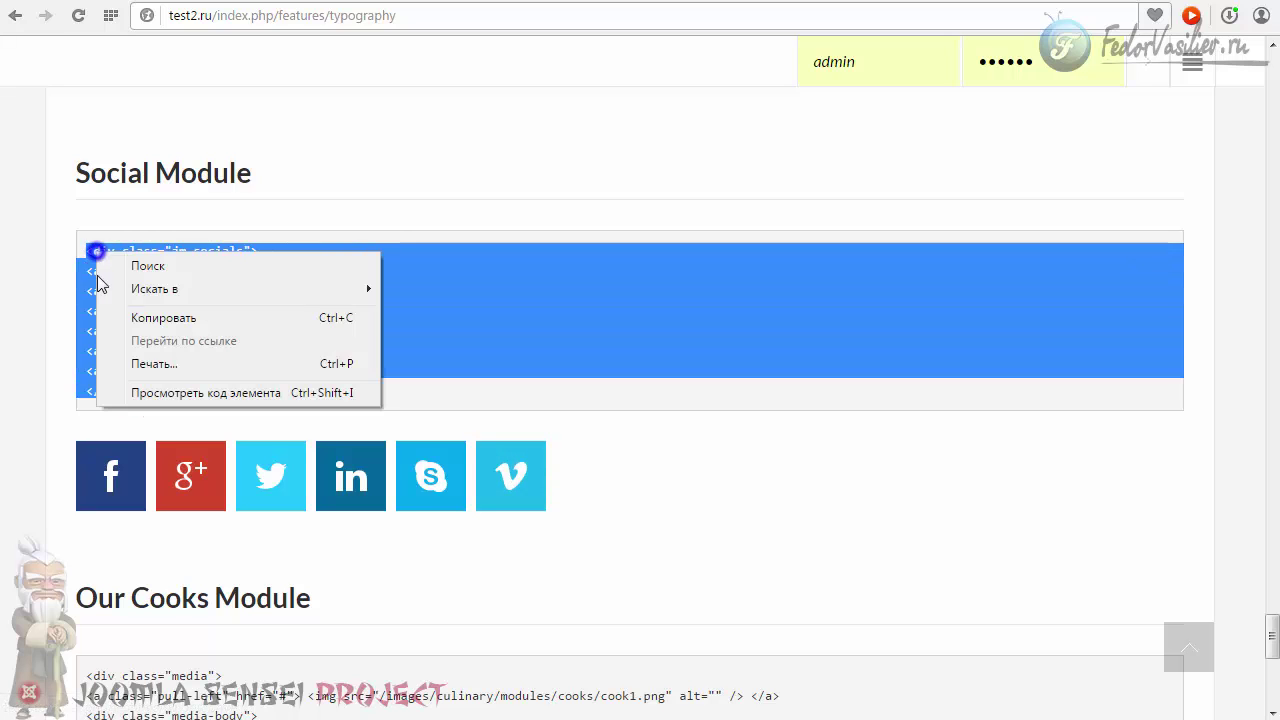
left_click(145, 317)
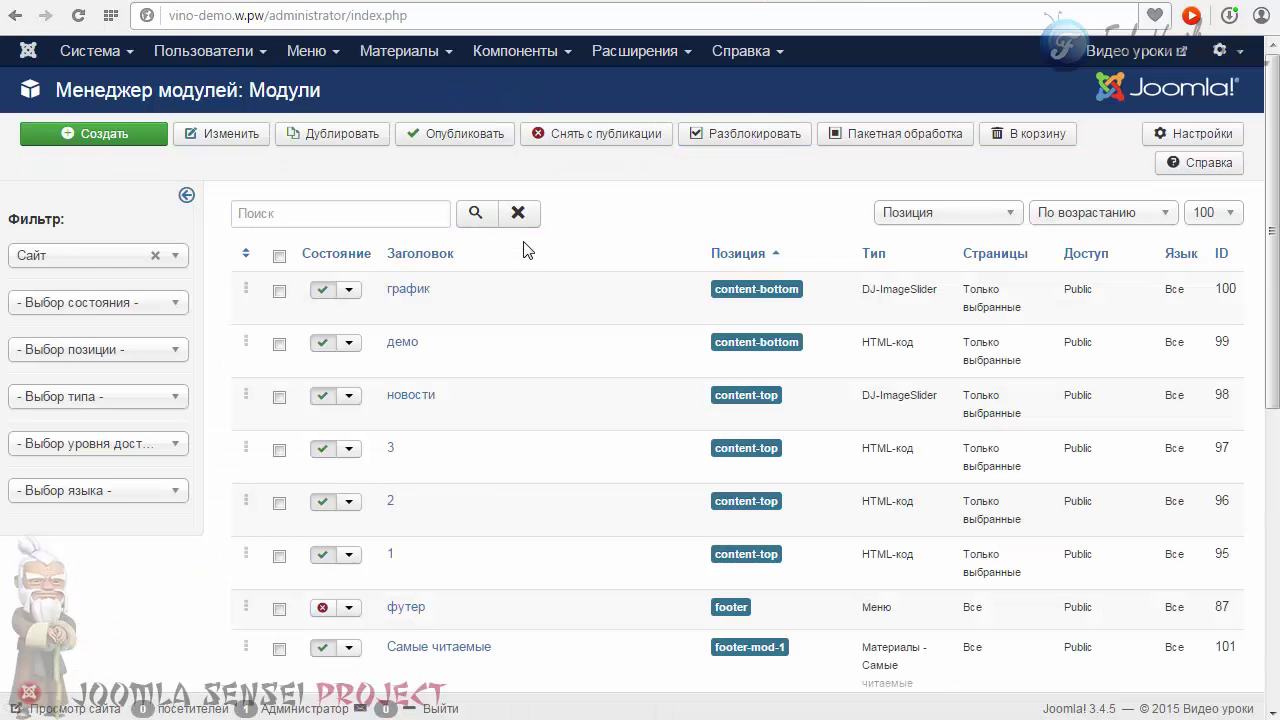
Step: Create a new site module of the HTML-код type and title it "соц"
left_click(130, 137)
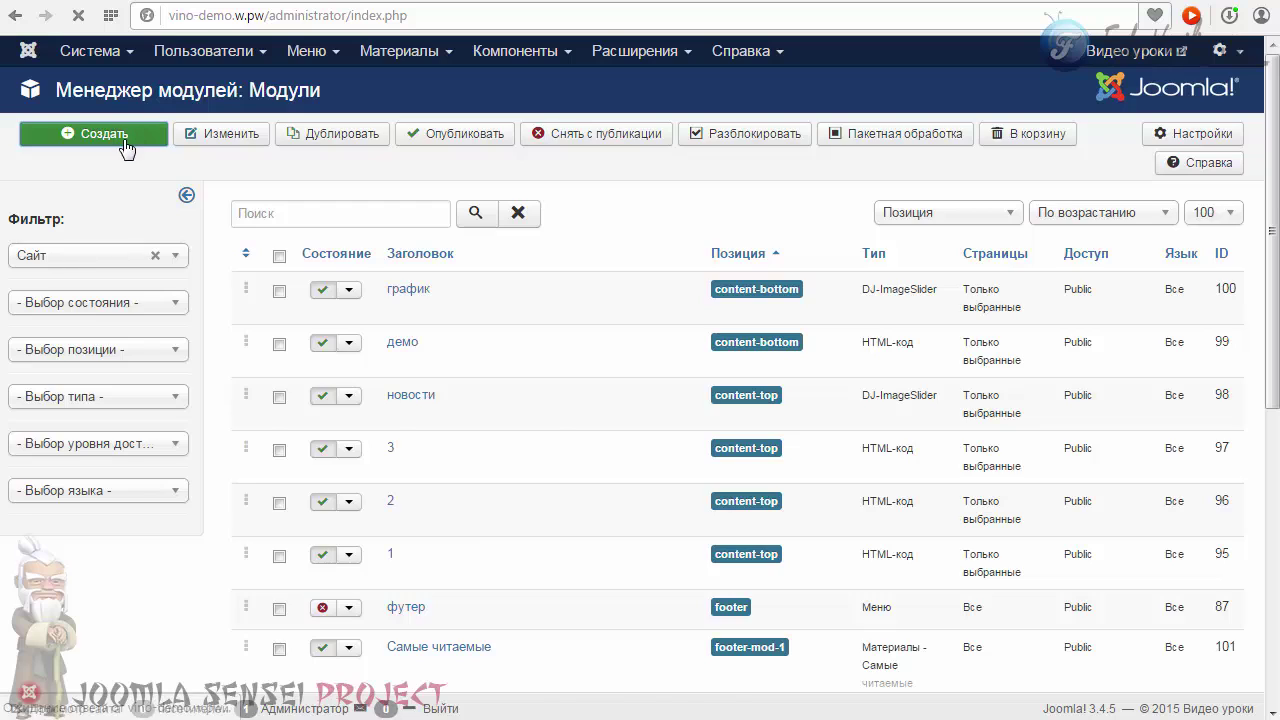
left_click(45, 308)
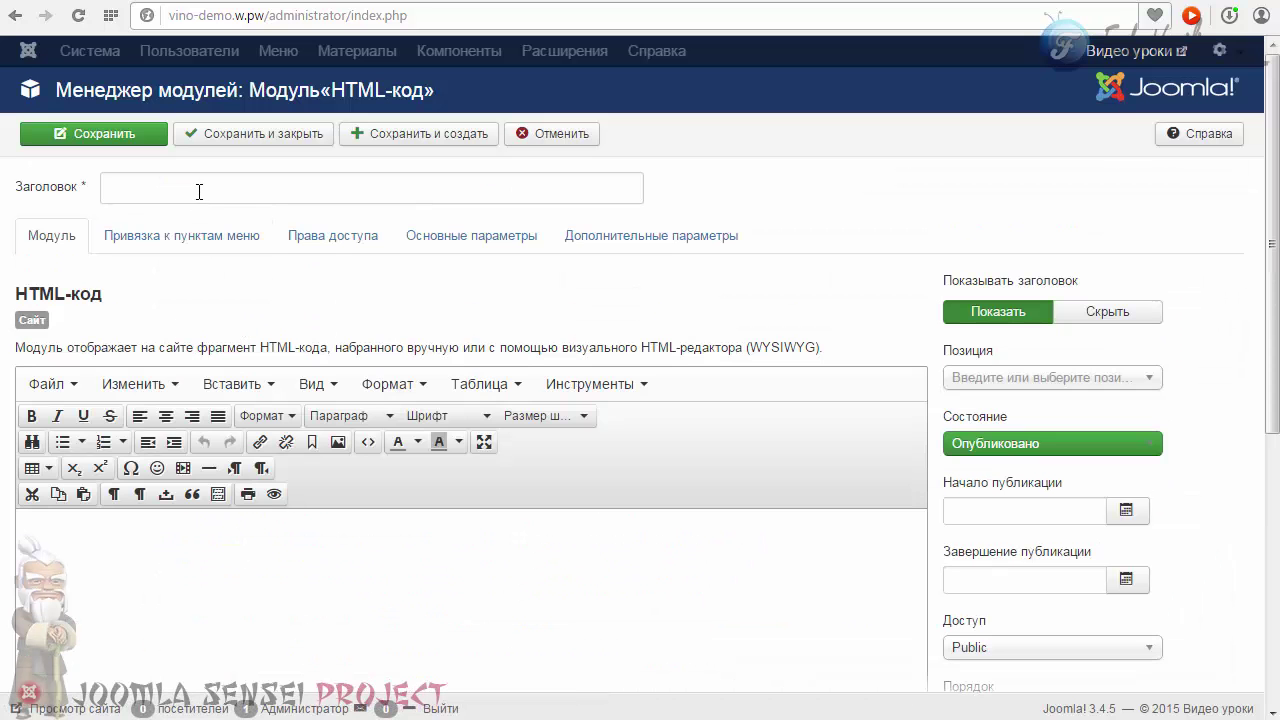
left_click(199, 190)
type("соц")
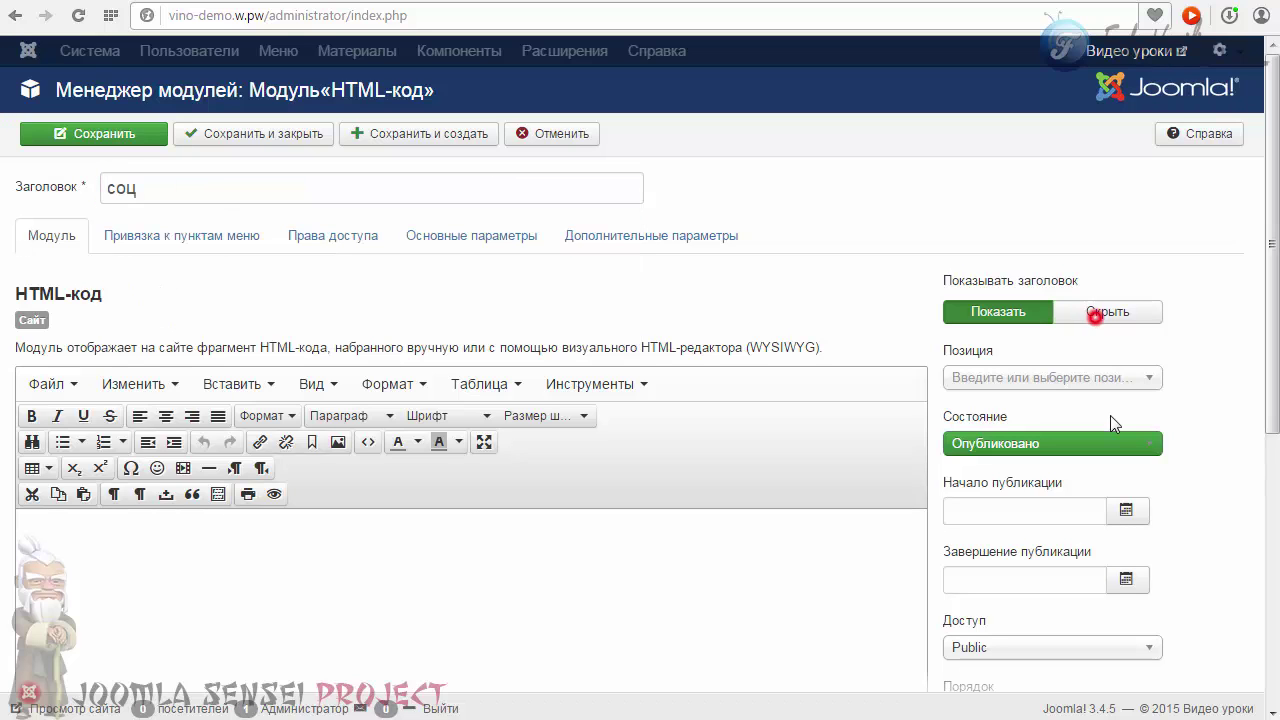
Step: Hide the "соц" module's title and assign the module to the Footer-Mod-4 position
left_click(1104, 316)
left_click(1144, 388)
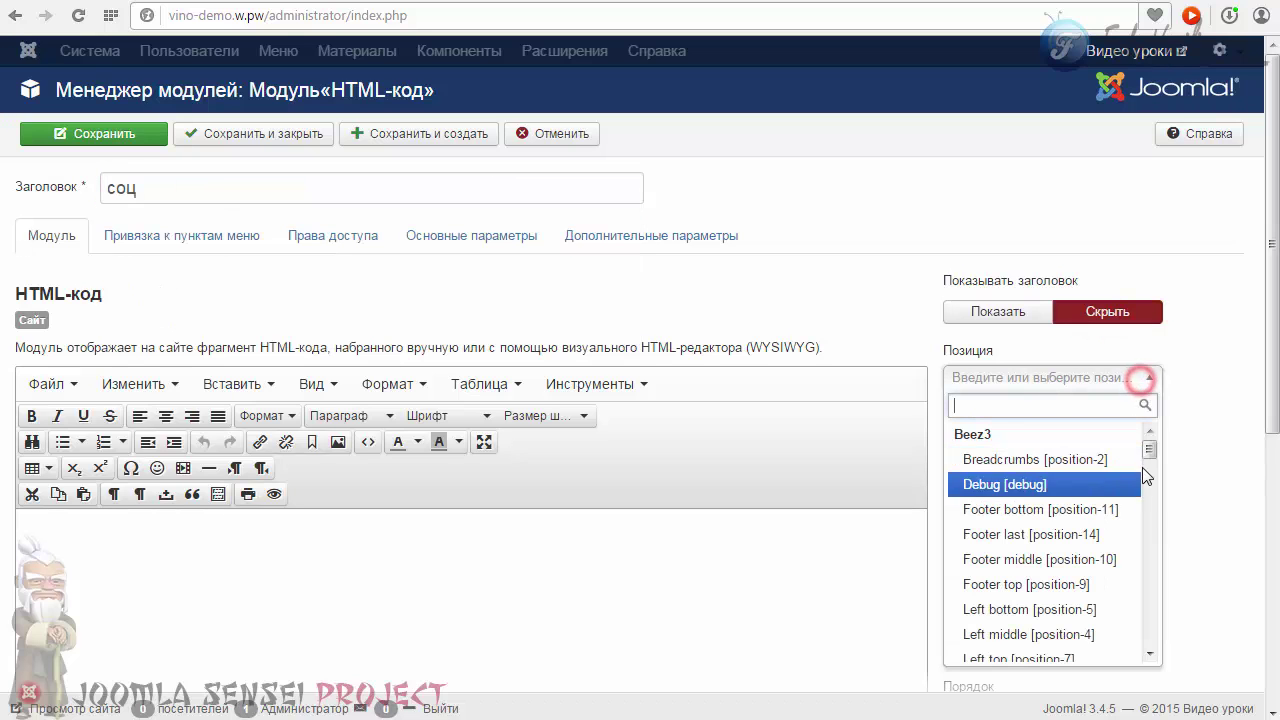
left_click_drag(1148, 449, 1151, 538)
scroll(1151, 538, "down", 3)
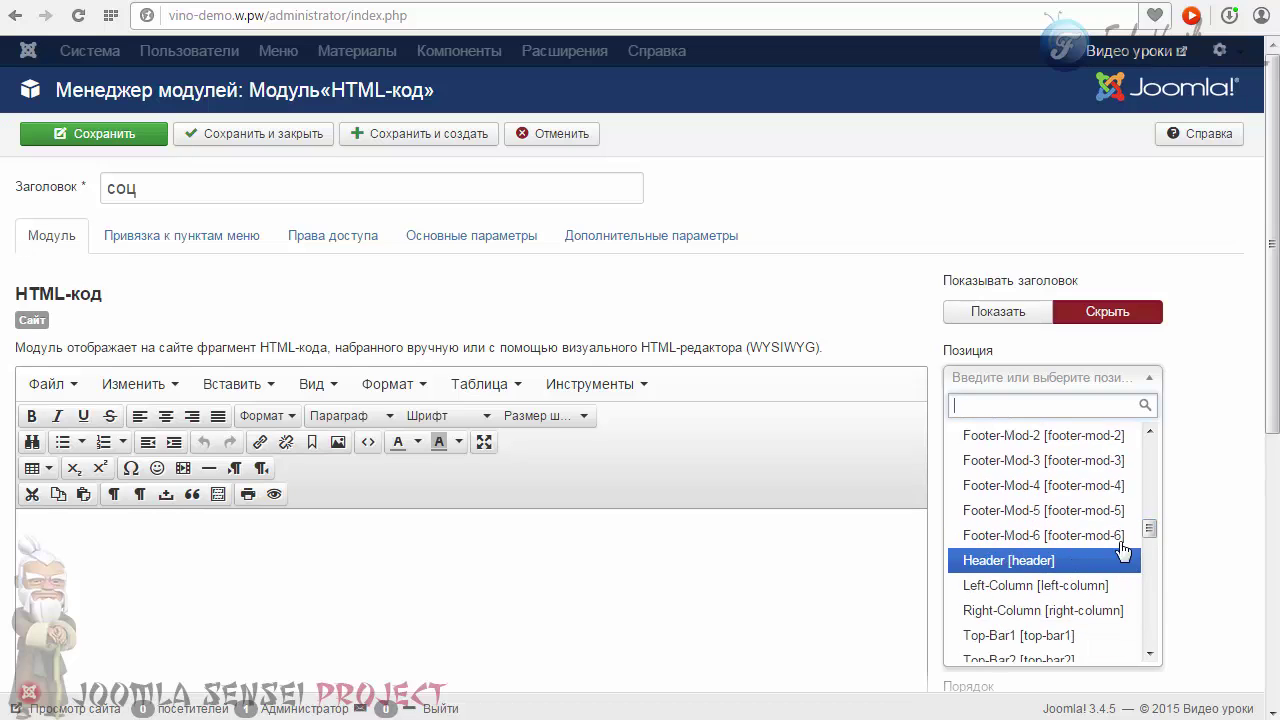
left_click(1040, 486)
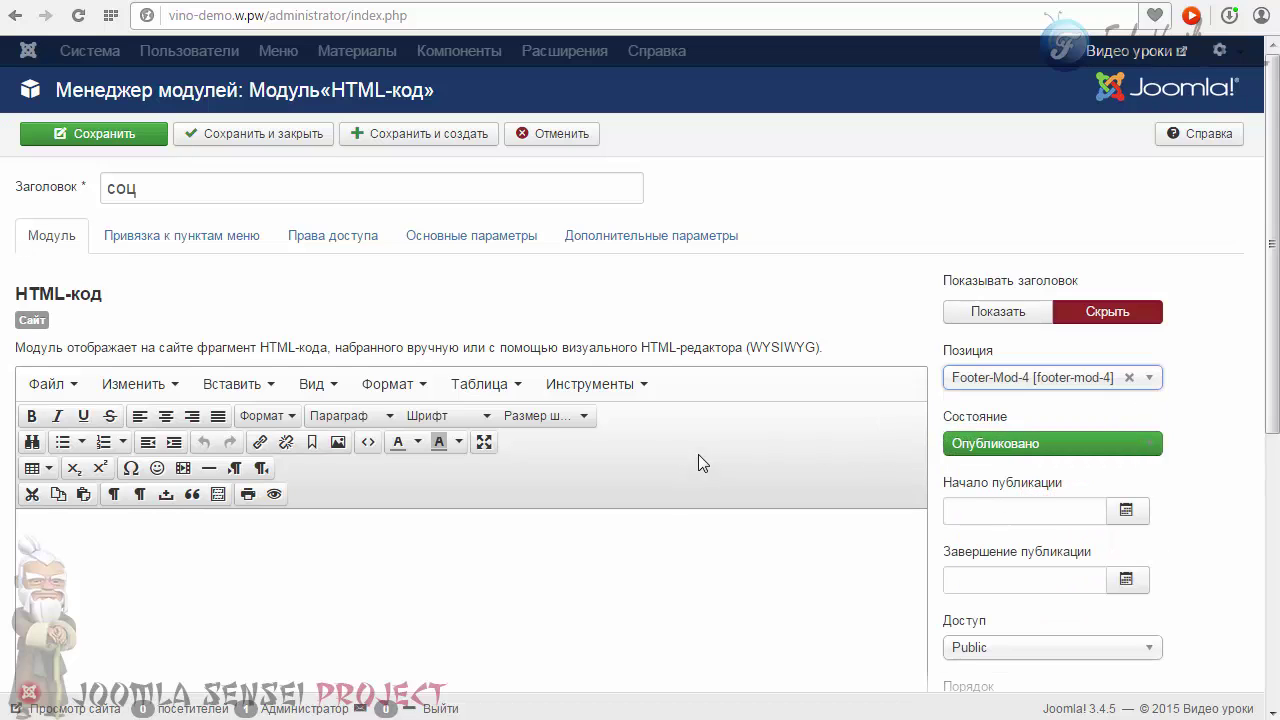
scroll(520, 449, "down", 2)
scroll(520, 449, "up", 2)
left_click(333, 236)
left_click(612, 246)
left_click(303, 343)
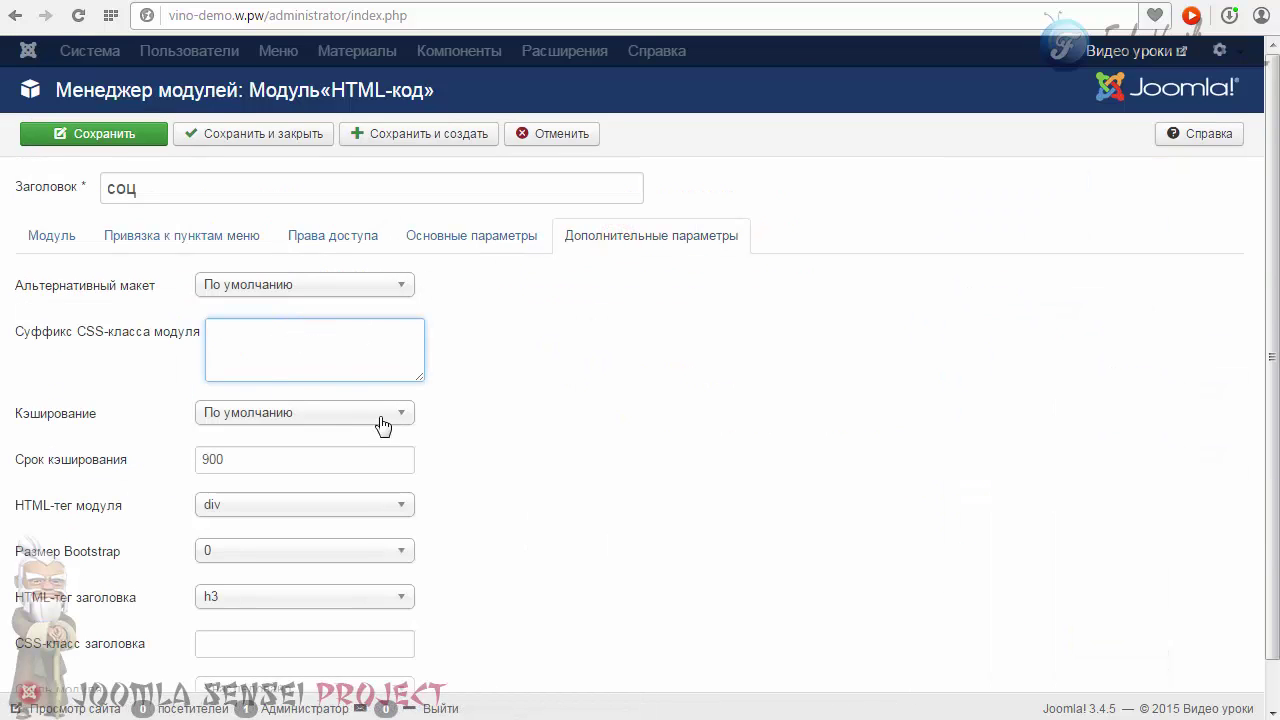
Step: Paste the copied Social Module HTML code into the source code of the module's content
left_click(52, 236)
scroll(289, 300, "down", 2)
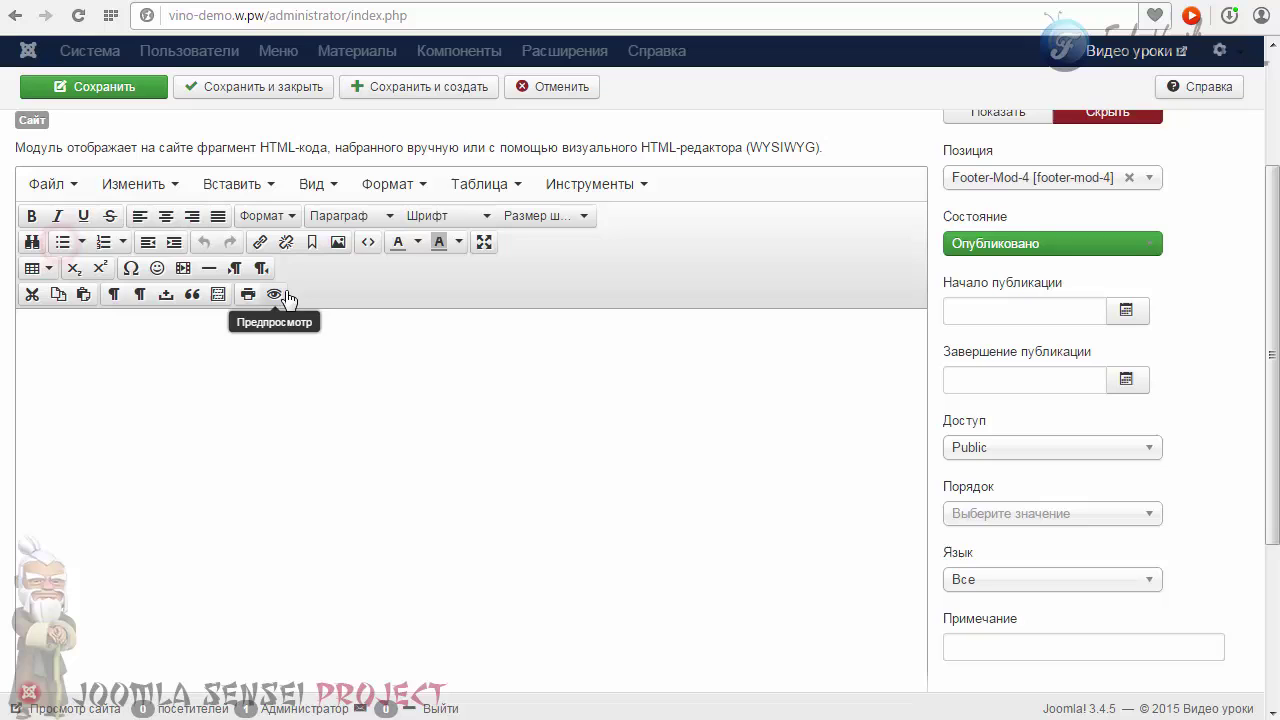
left_click(369, 247)
right_click(486, 243)
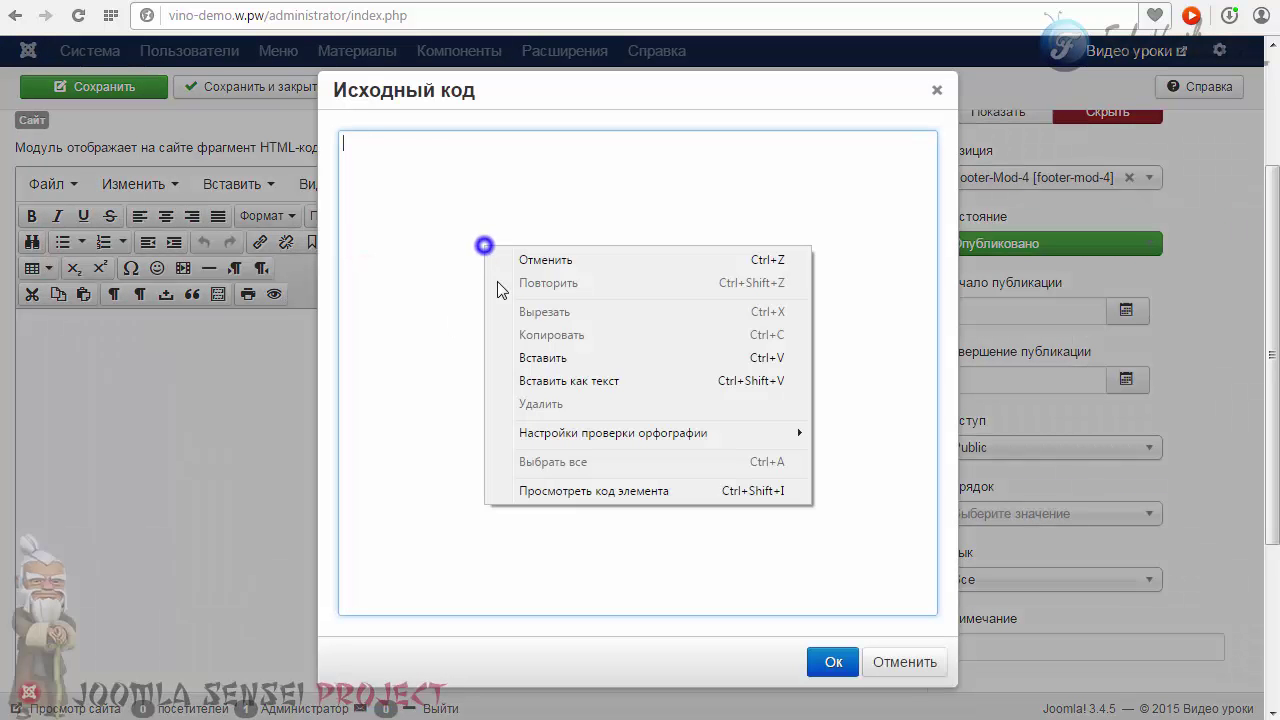
left_click(556, 359)
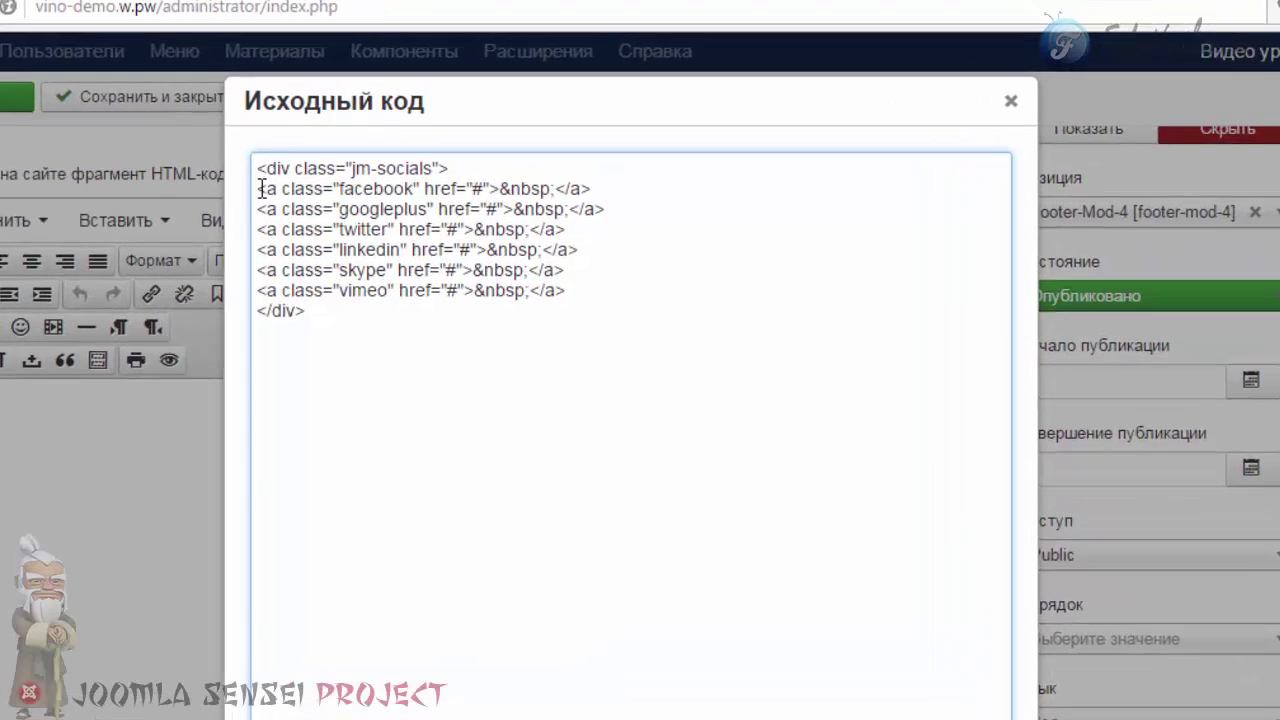
Step: Examine the link lines inside the jm-socials block, focusing on the facebook link's class and href value
left_click_drag(344, 160, 592, 228)
left_click_drag(547, 341, 557, 362)
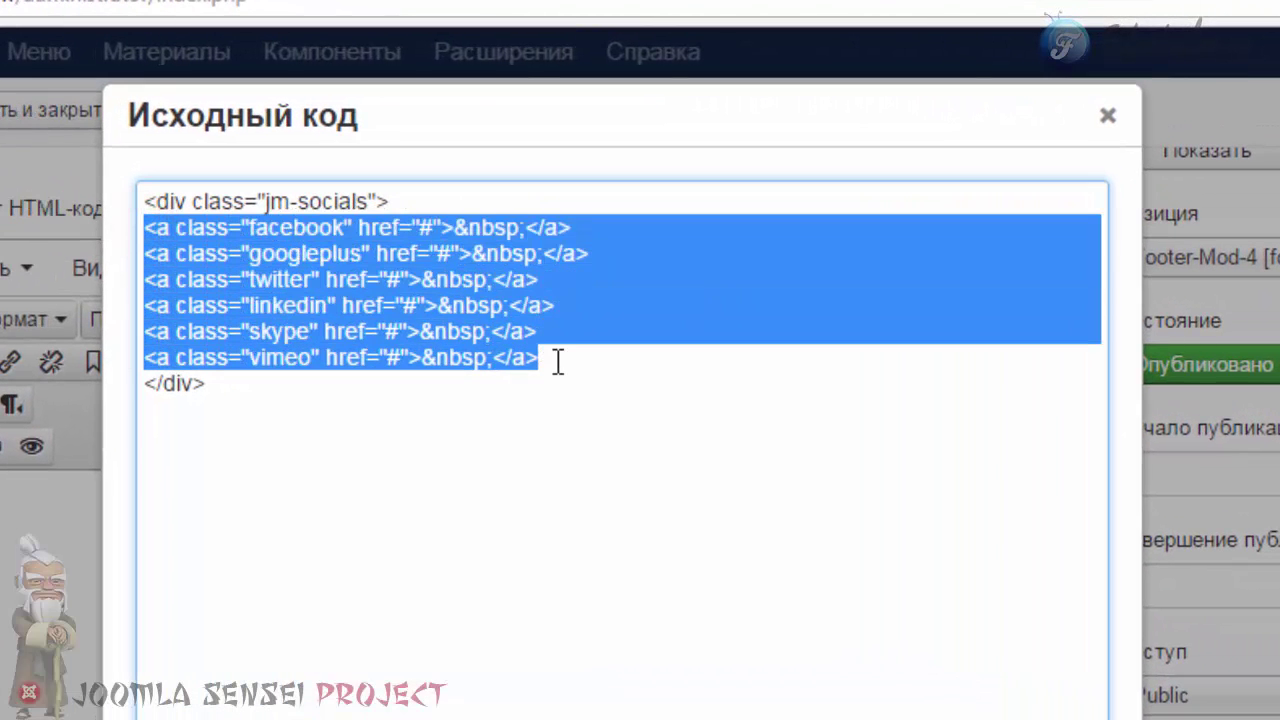
left_click(280, 227)
left_click(253, 227)
mouse_move(253, 227)
left_mouse_down()
mouse_move(344, 224)
mouse_move(252, 230)
left_mouse_up()
left_click(266, 227)
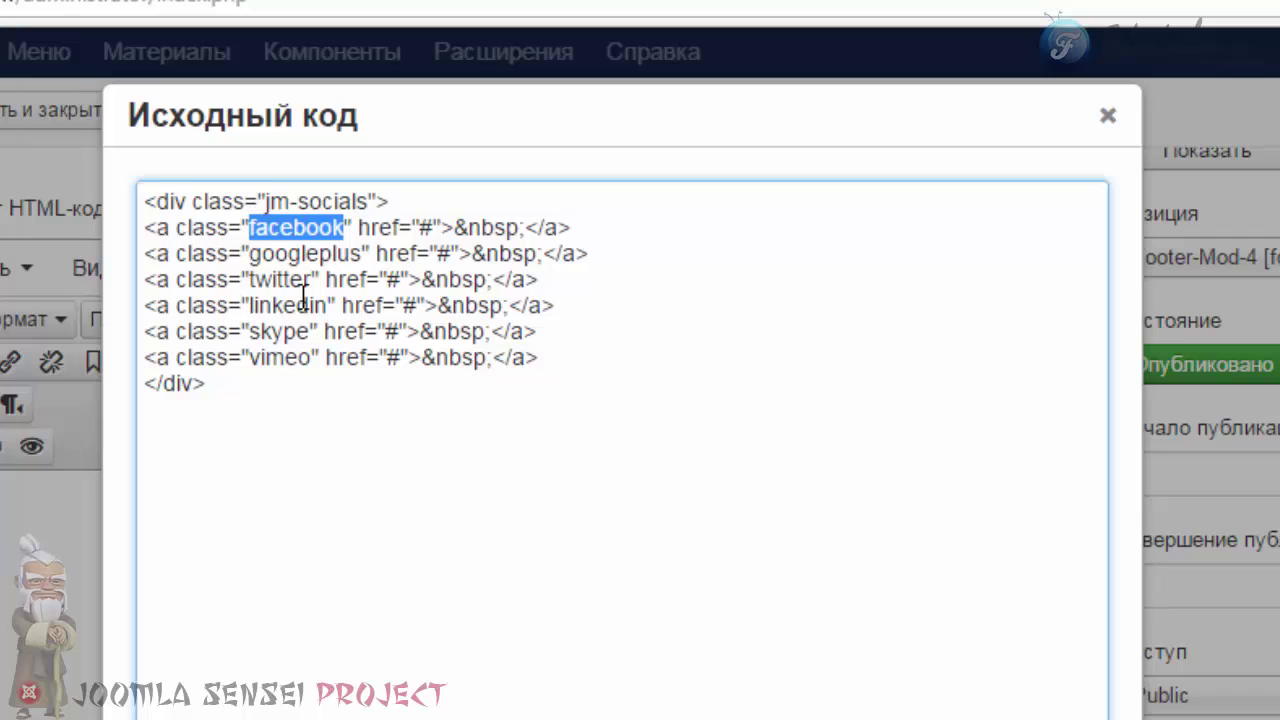
left_click(363, 305)
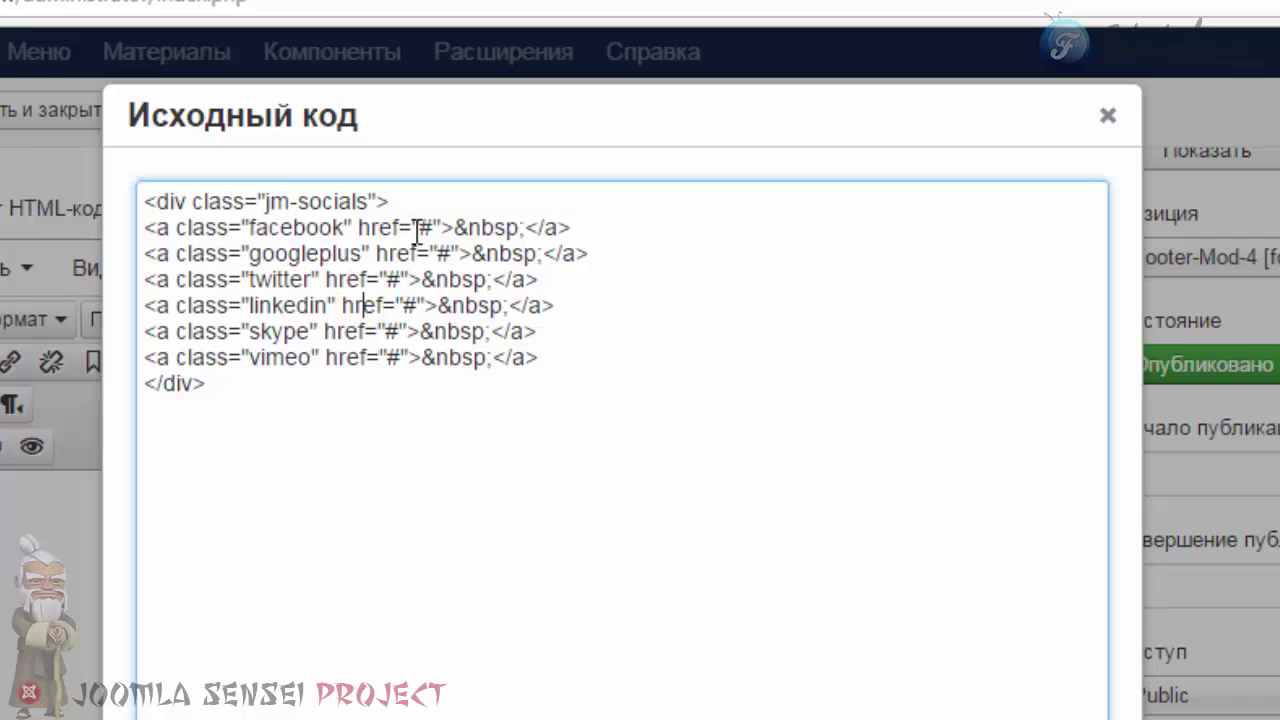
left_click_drag(345, 227, 254, 230)
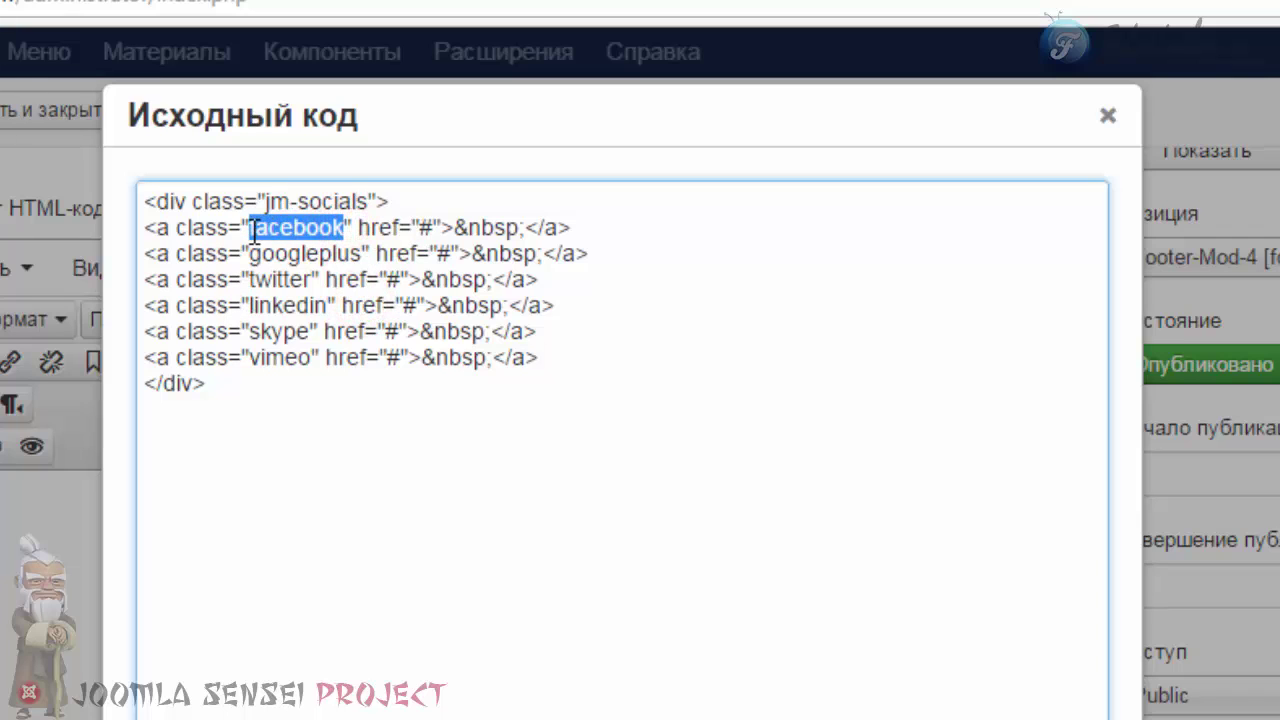
left_click(358, 228)
left_click_drag(358, 227, 403, 224)
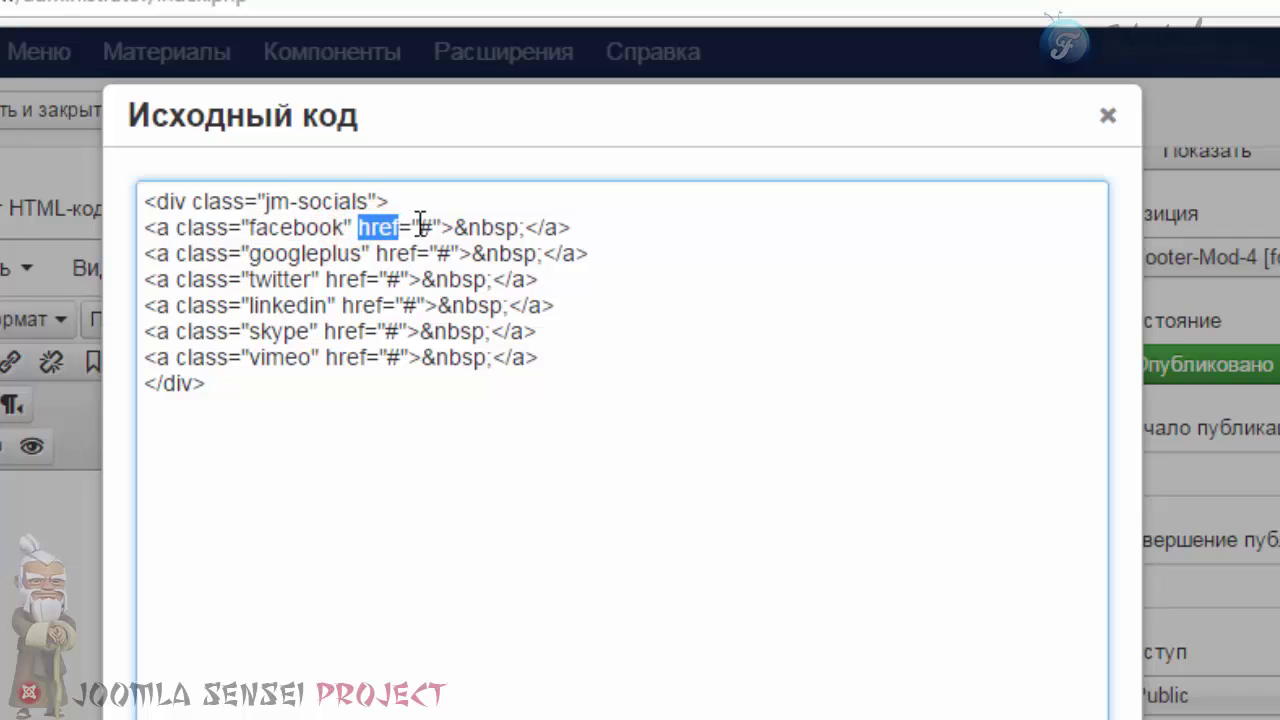
left_click(420, 225)
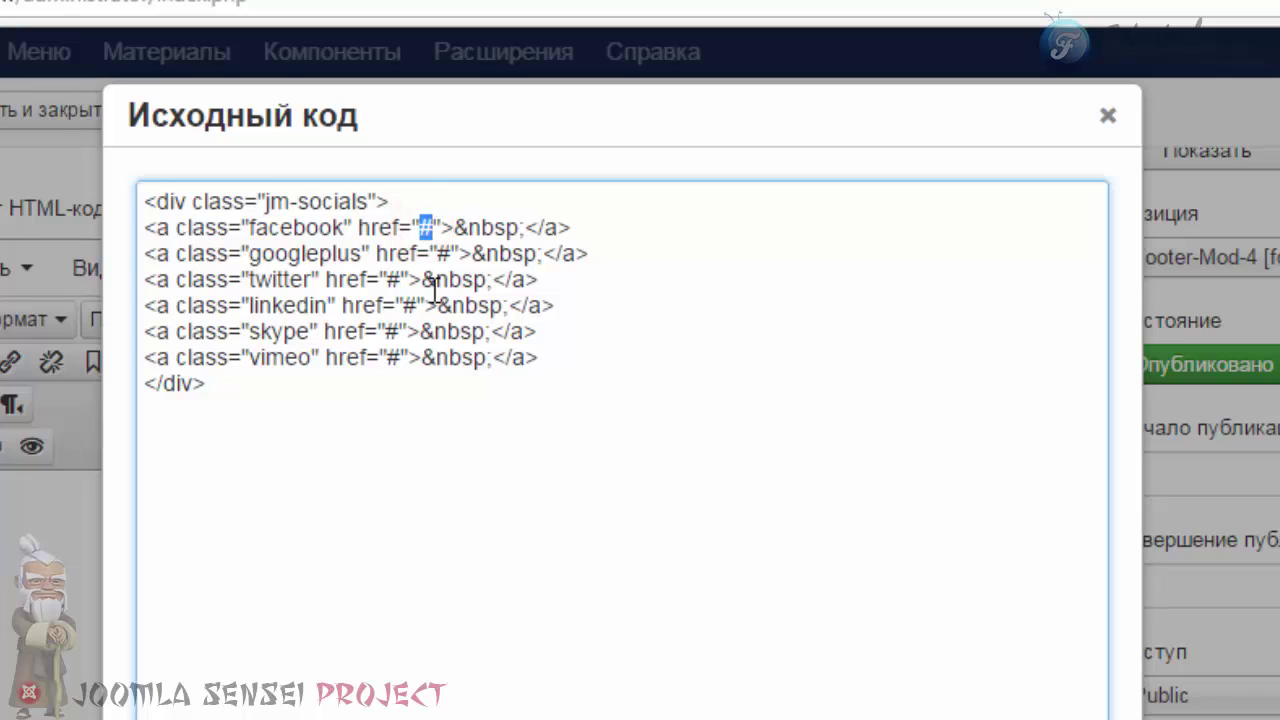
Step: Examine the class names of the googleplus, twitter, linkedin, skype and vimeo links in the source code
left_click(342, 256)
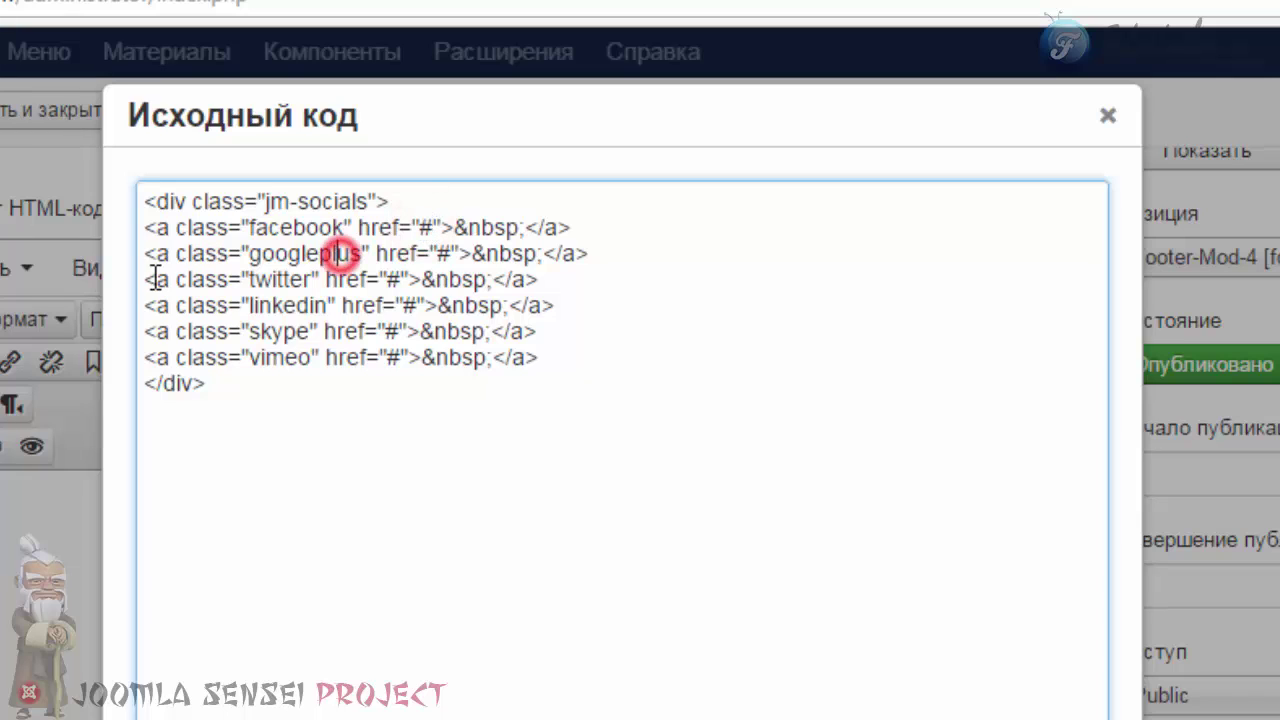
left_click_drag(252, 253, 362, 253)
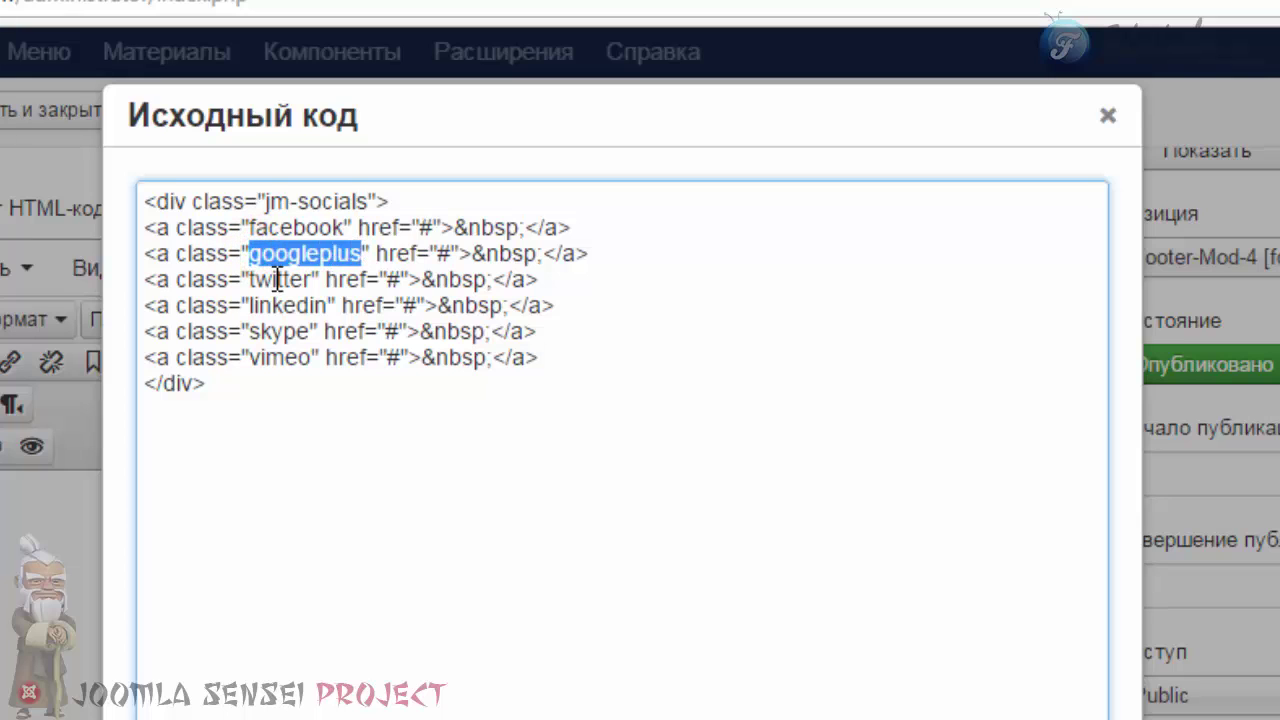
left_click_drag(250, 279, 318, 279)
left_click_drag(250, 305, 326, 305)
double_click(272, 330)
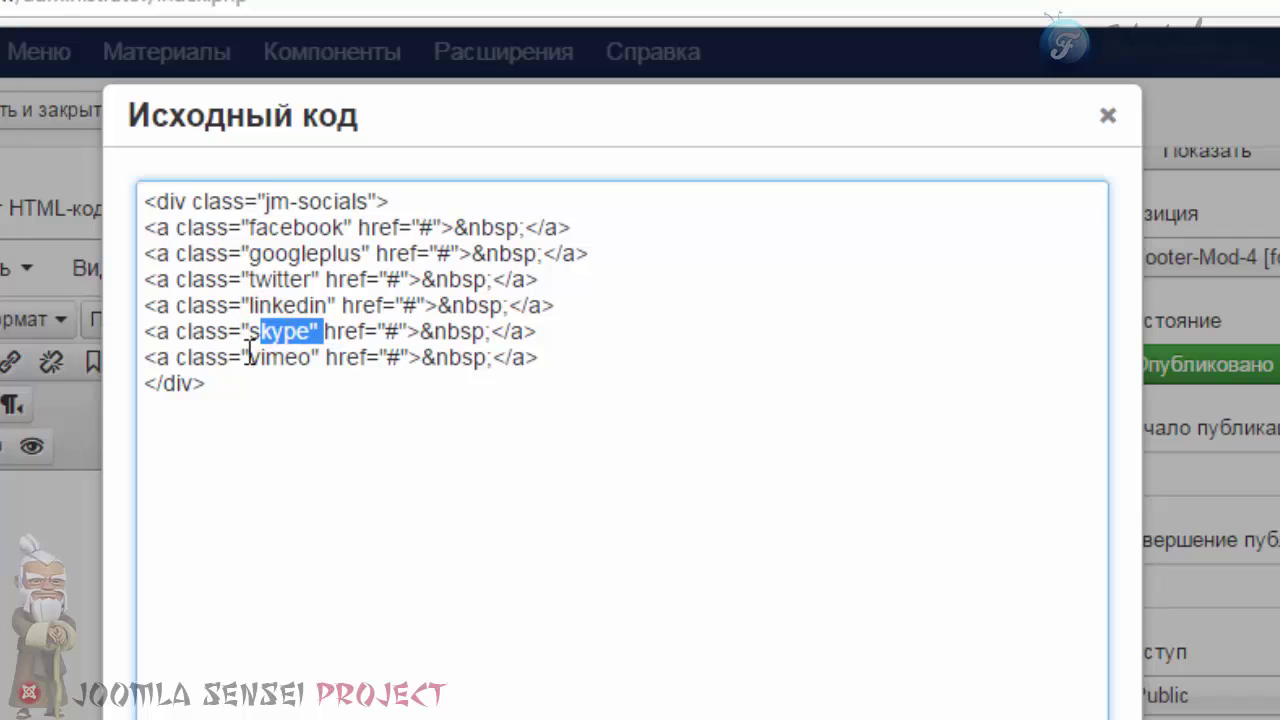
left_click_drag(250, 357, 308, 360)
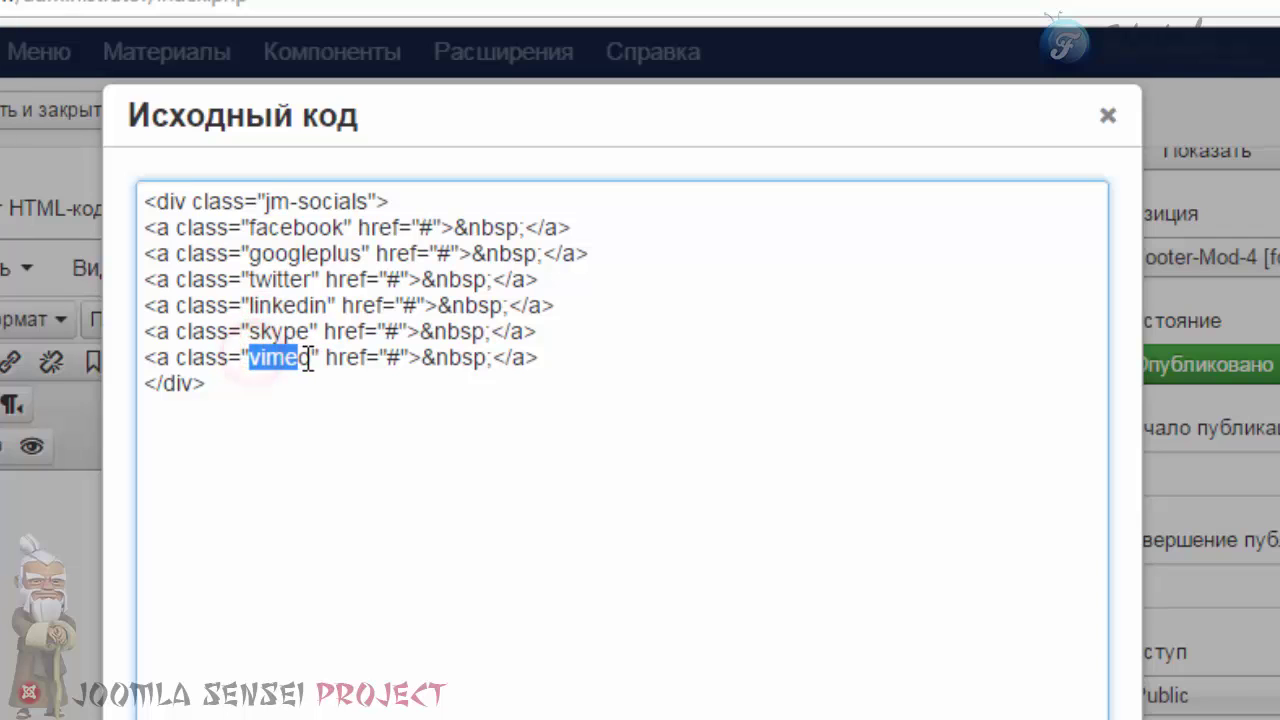
left_click(416, 245)
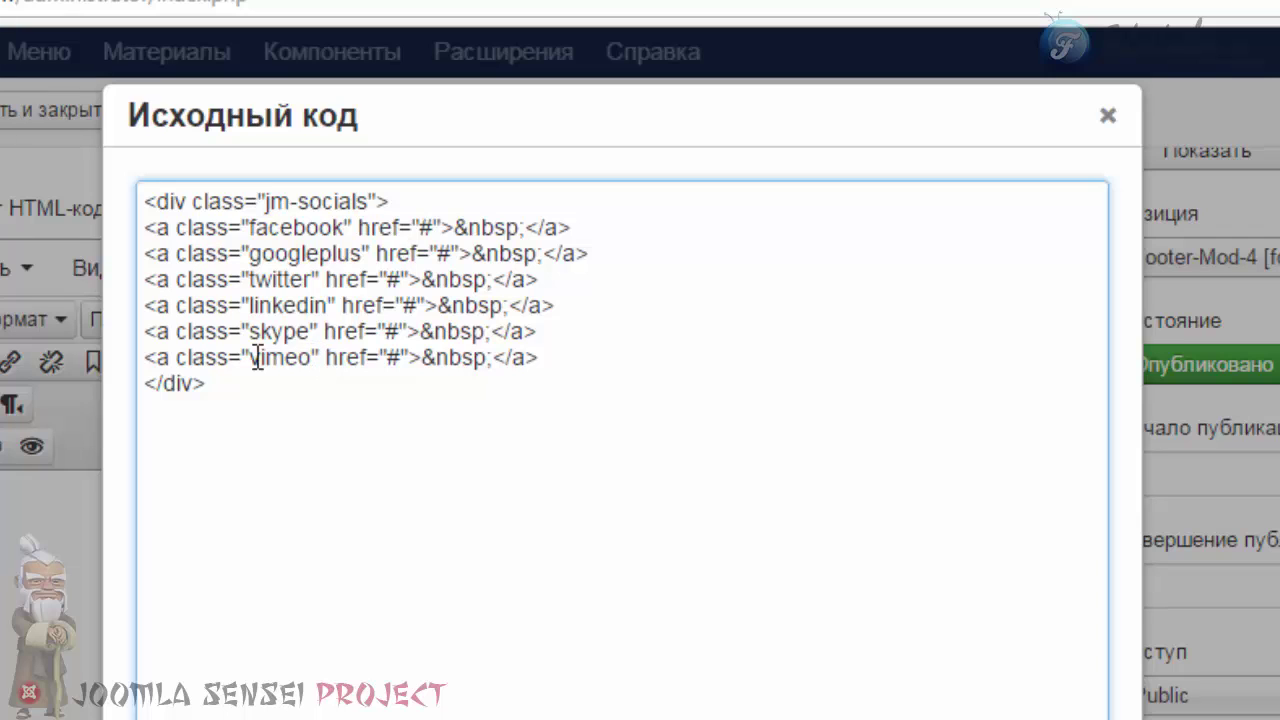
Step: Copy the complete vimeo link line in the module's source code
left_click_drag(547, 357, 143, 355)
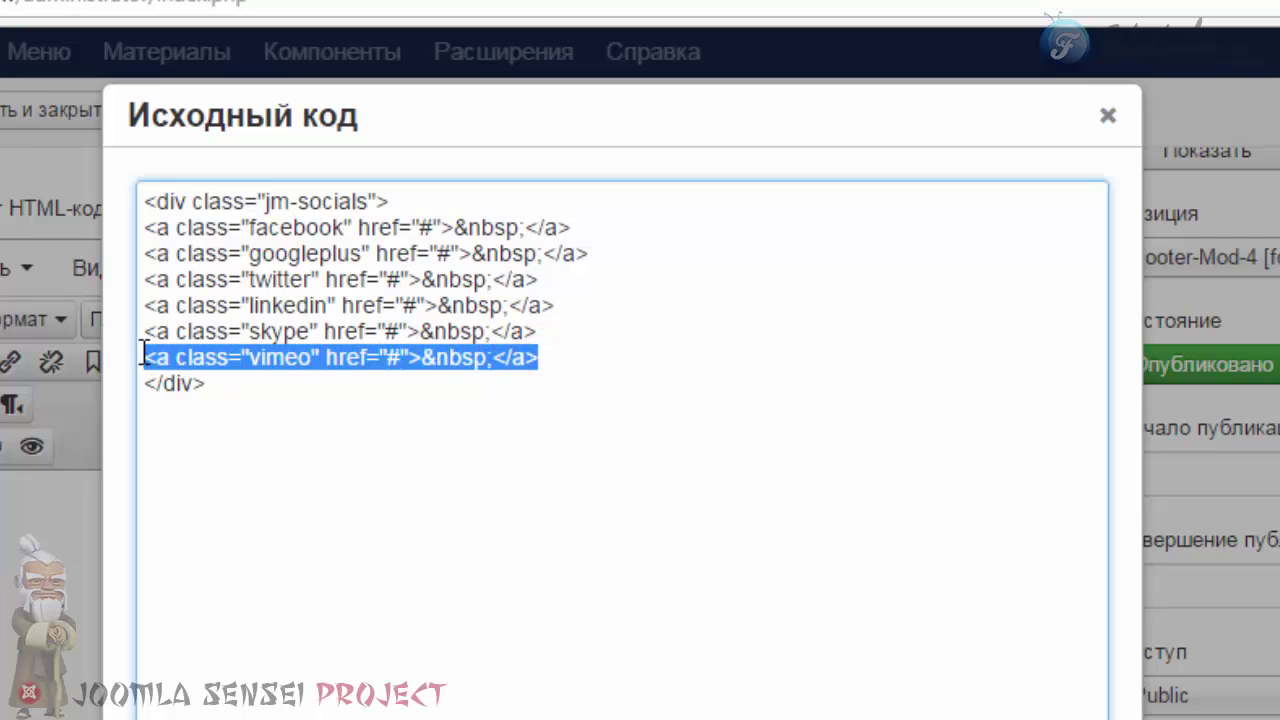
left_click(307, 352)
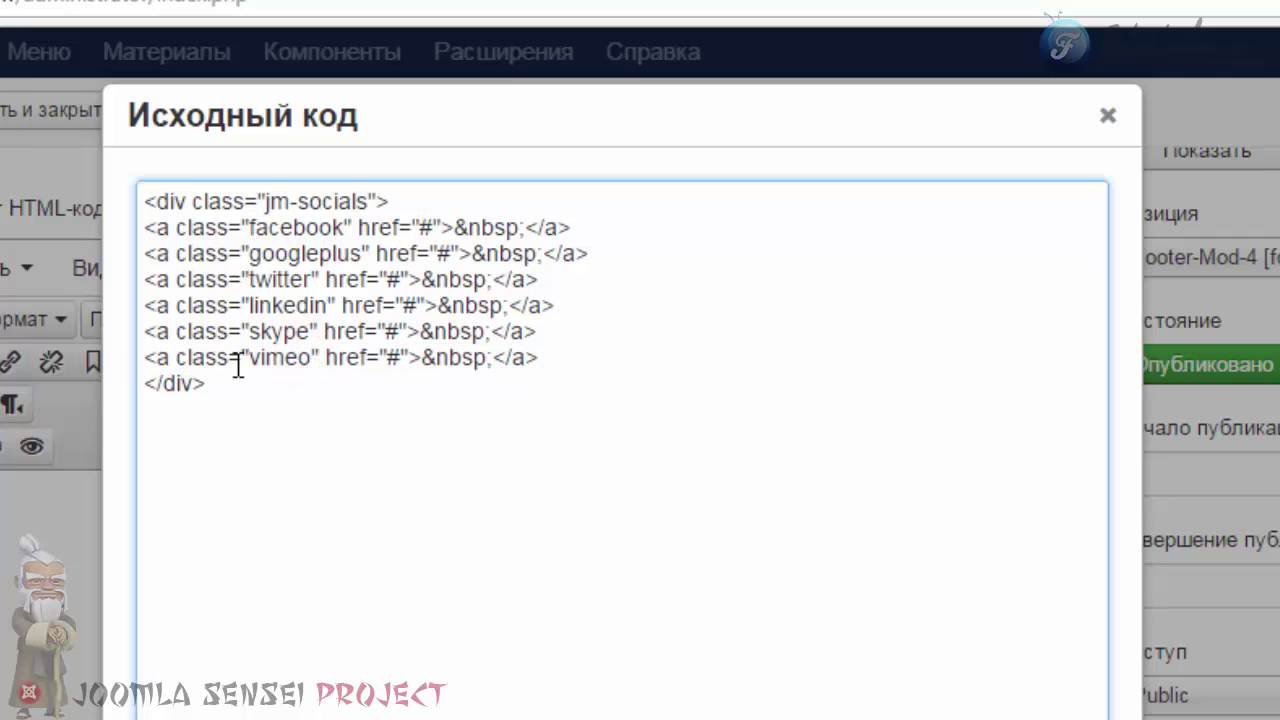
left_click_drag(251, 357, 314, 362)
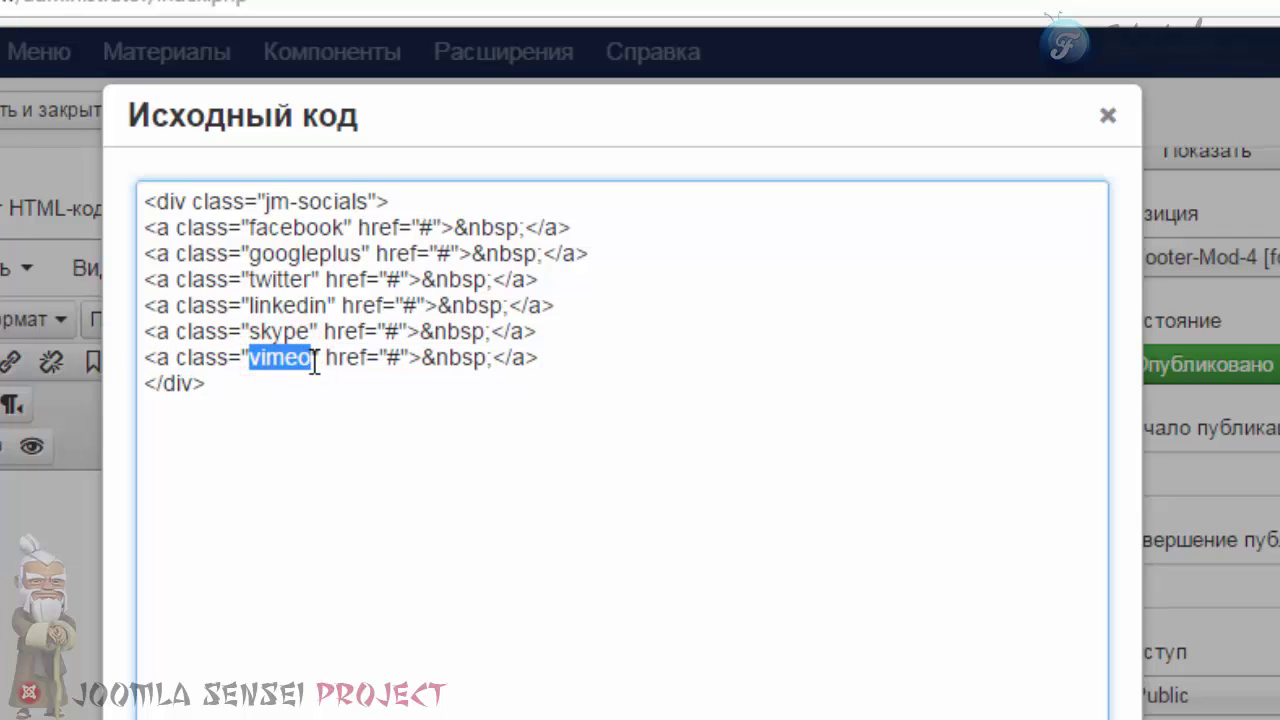
left_click(410, 346)
left_click_drag(540, 357, 318, 357)
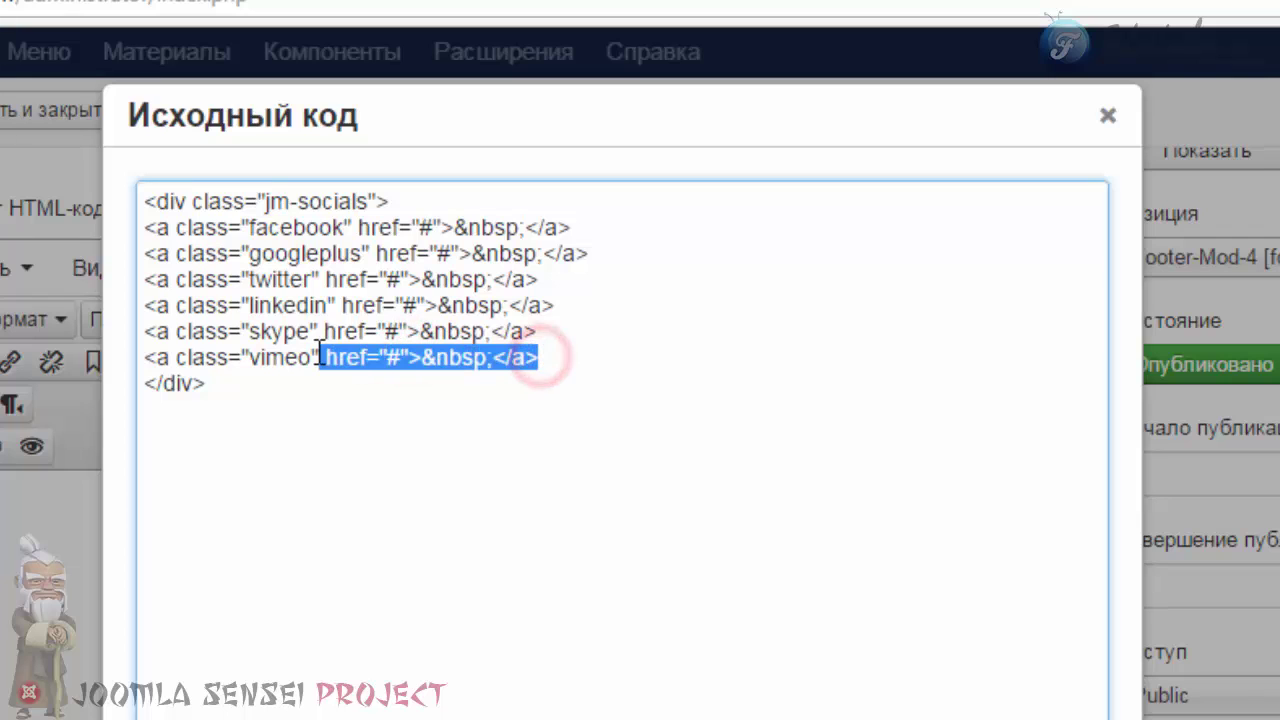
left_click(330, 349)
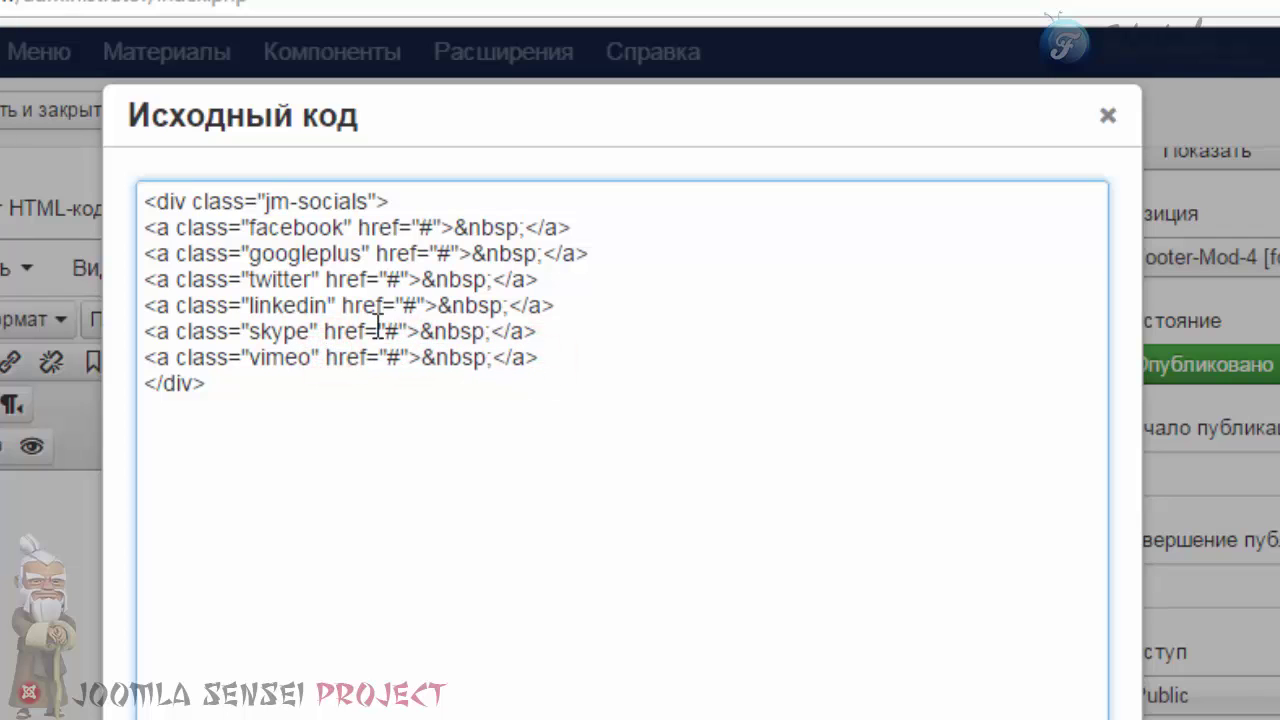
left_click_drag(540, 357, 155, 357)
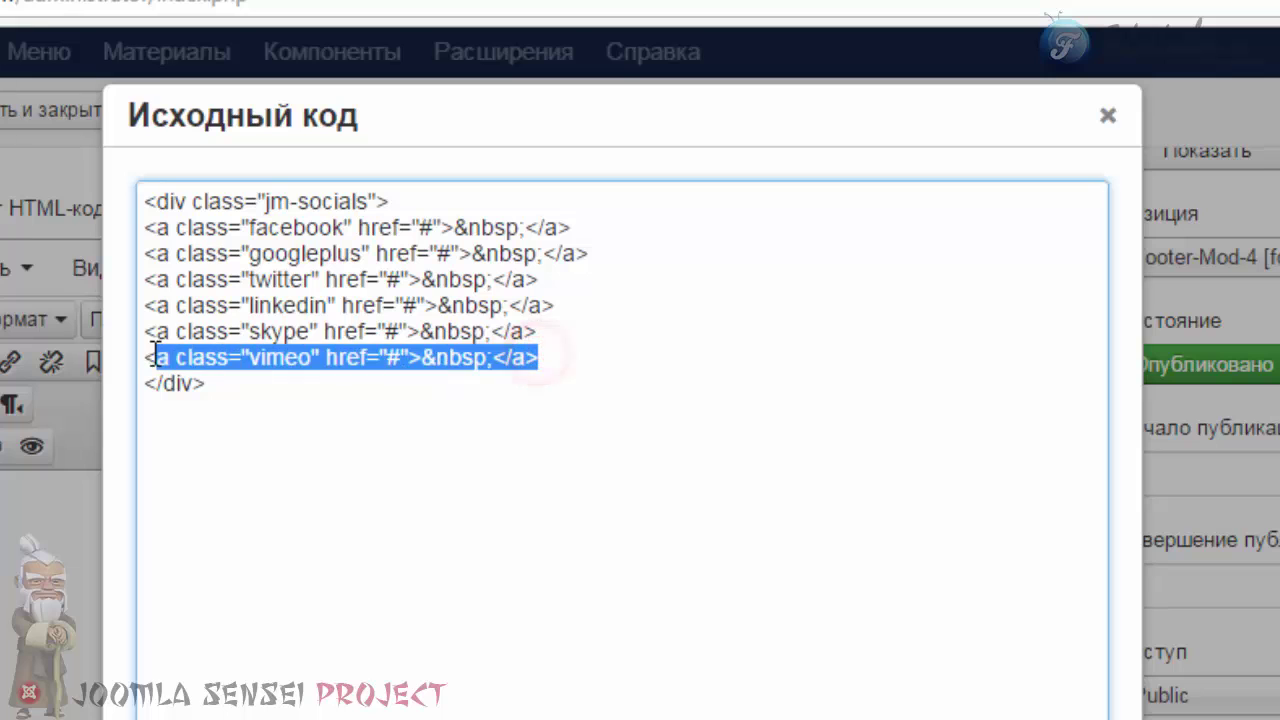
right_click(155, 350)
left_click(263, 491)
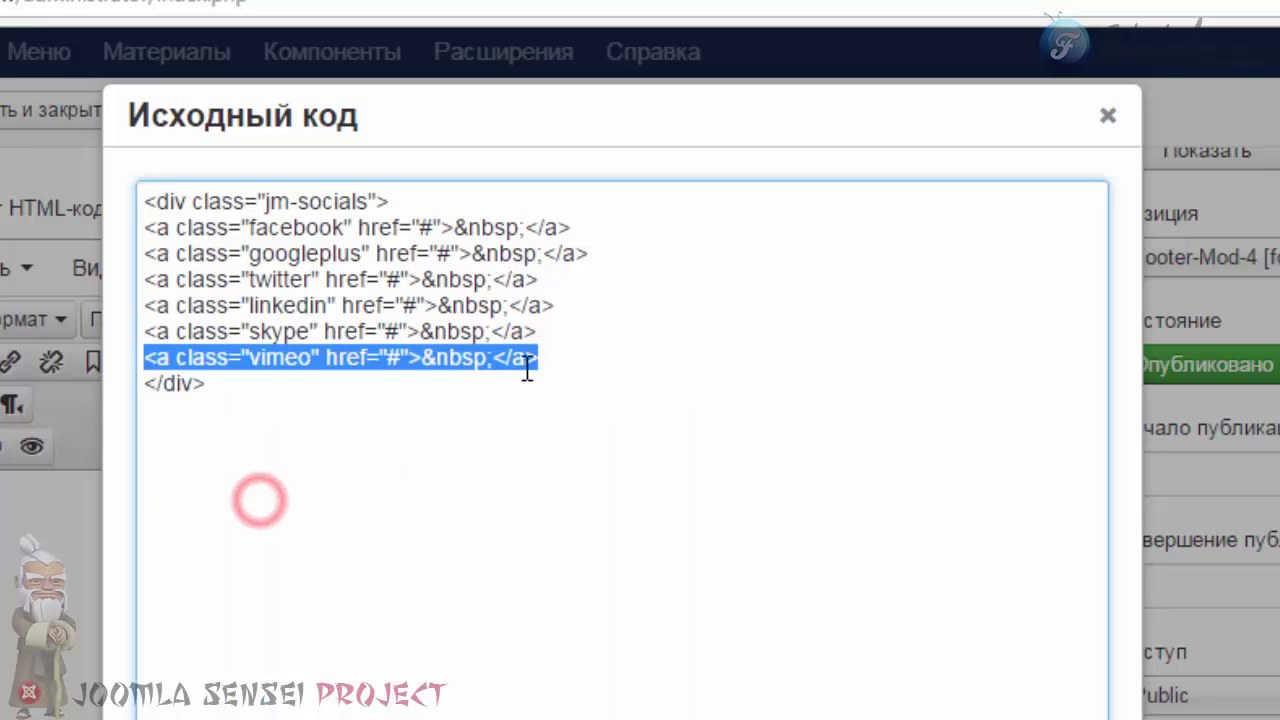
Step: Insert a new line before the closing div tag and paste the copied vimeo link there
left_click(556, 352)
left_click_drag(138, 386, 210, 389)
left_click(209, 384)
key("ctrl+a")
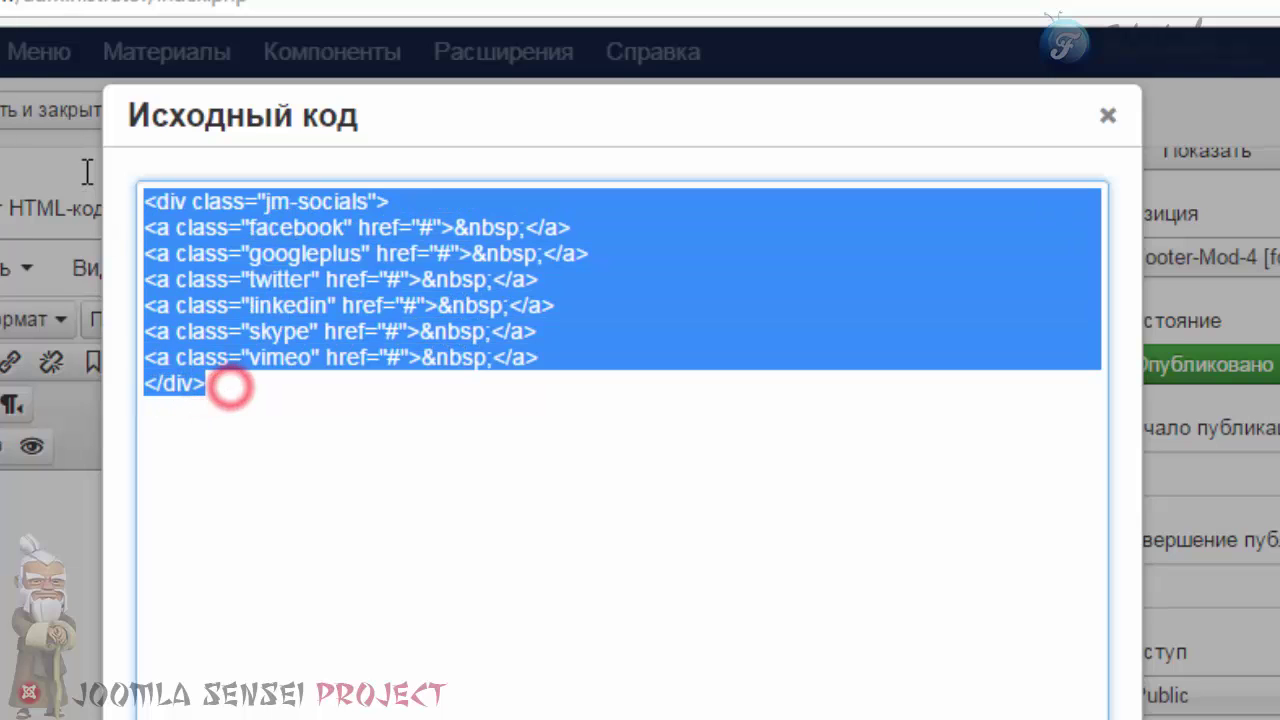
left_click(195, 390)
left_click(145, 383)
key("Return")
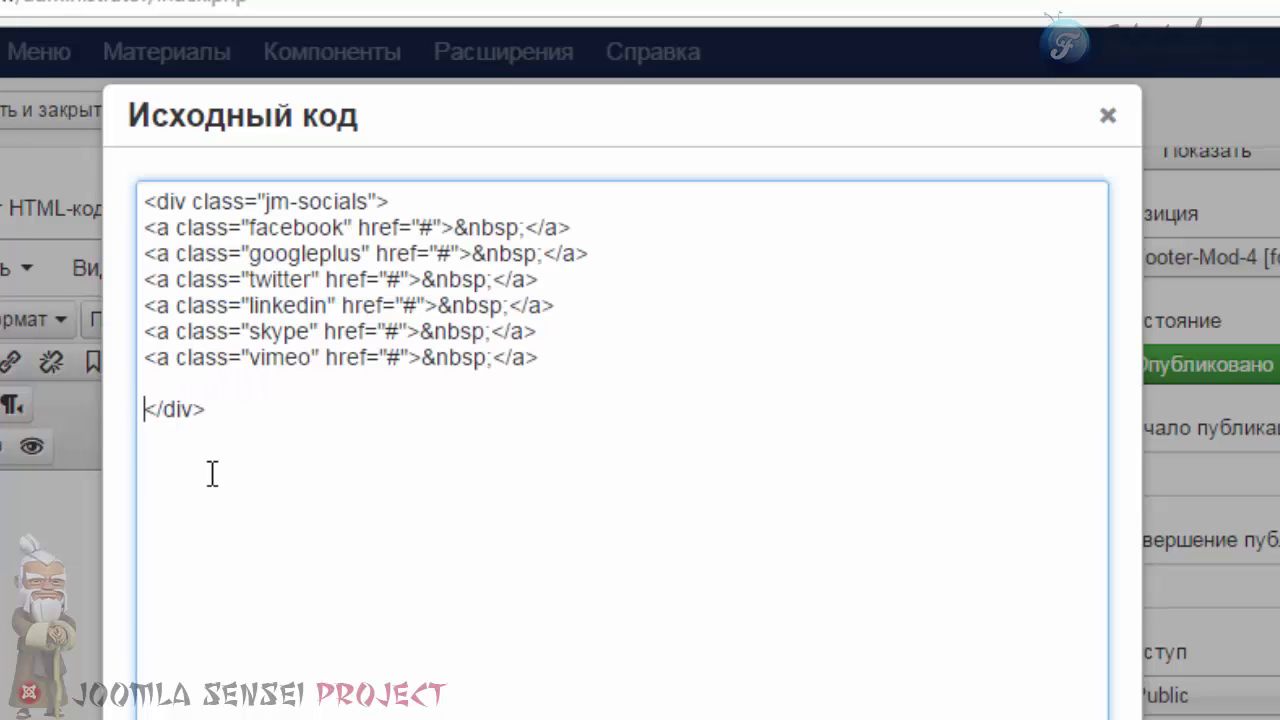
triple_click(208, 410)
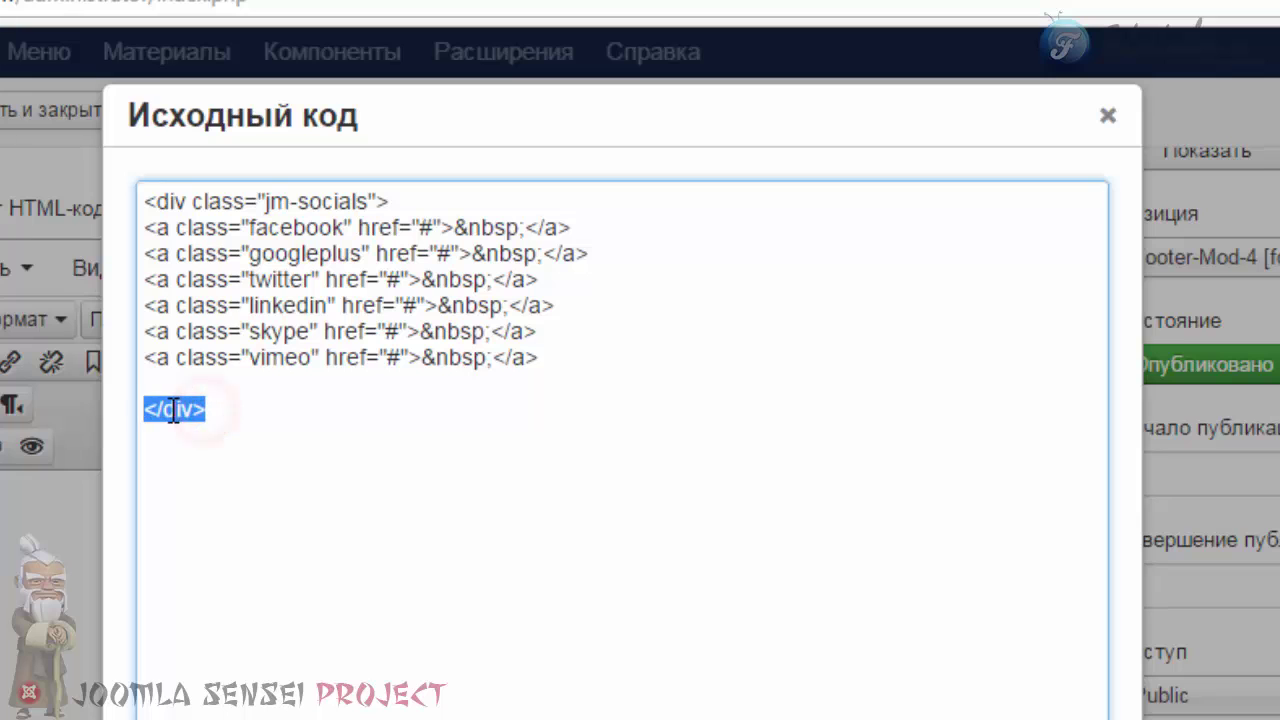
left_click(170, 380)
right_click(173, 376)
left_click(270, 558)
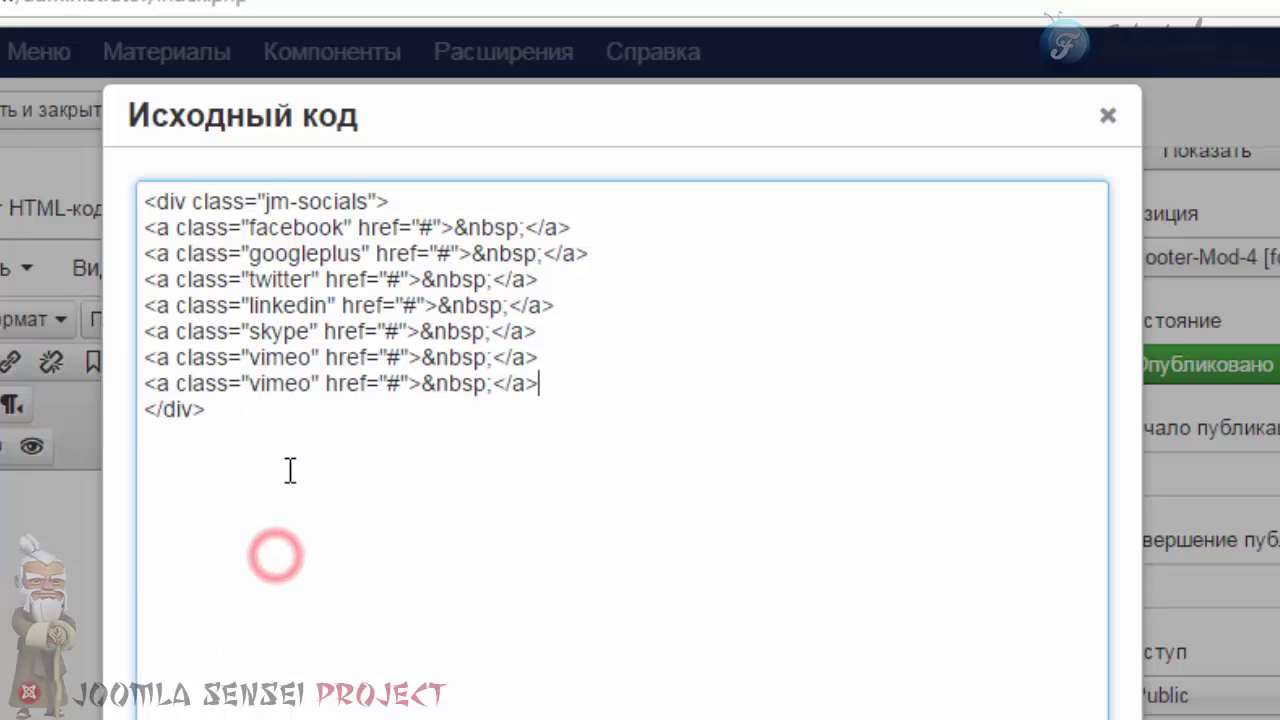
Step: Set the class of the last link in the jm-socials block to youtube, keeping its # href placeholder
double_click(300, 388)
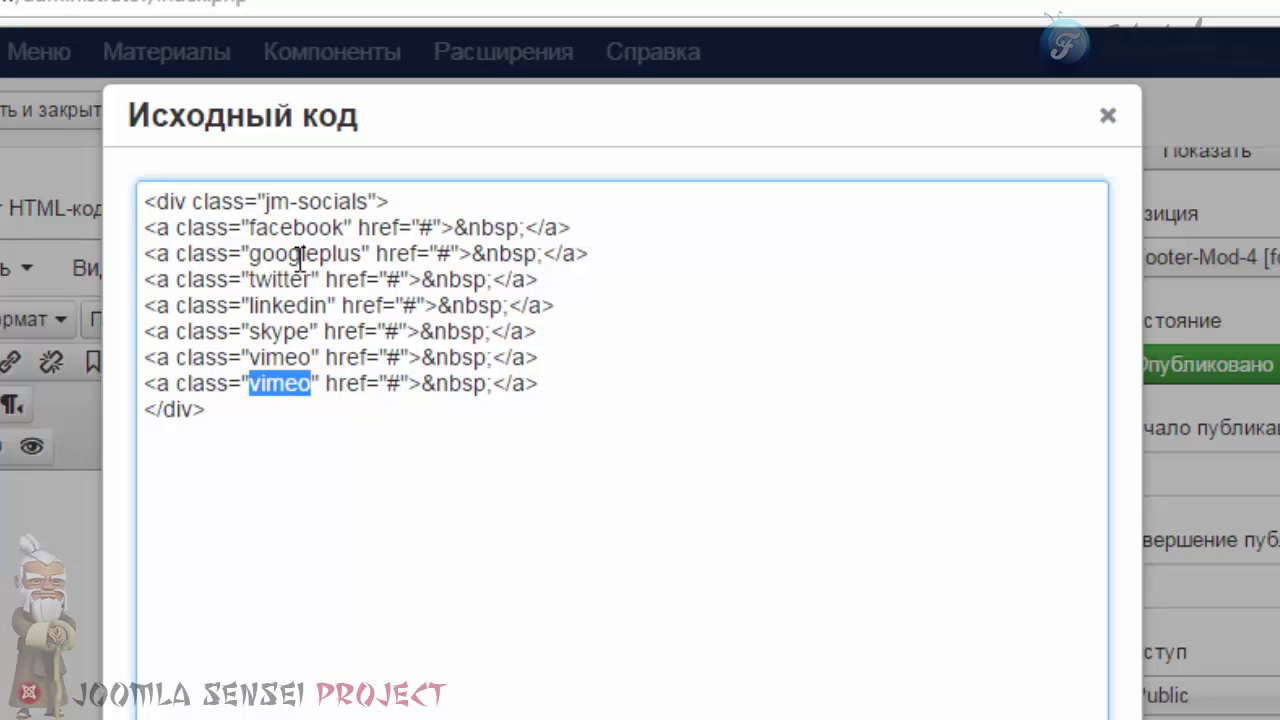
left_click(282, 390)
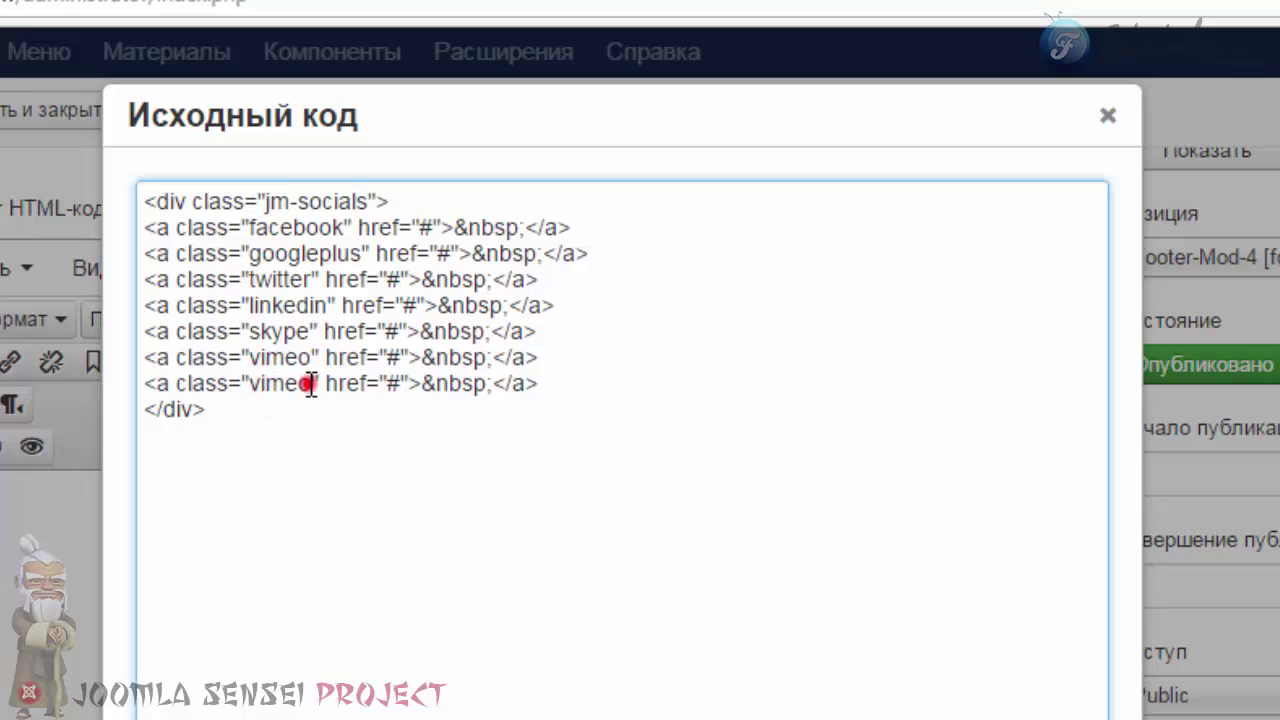
double_click(311, 384)
right_click(258, 385)
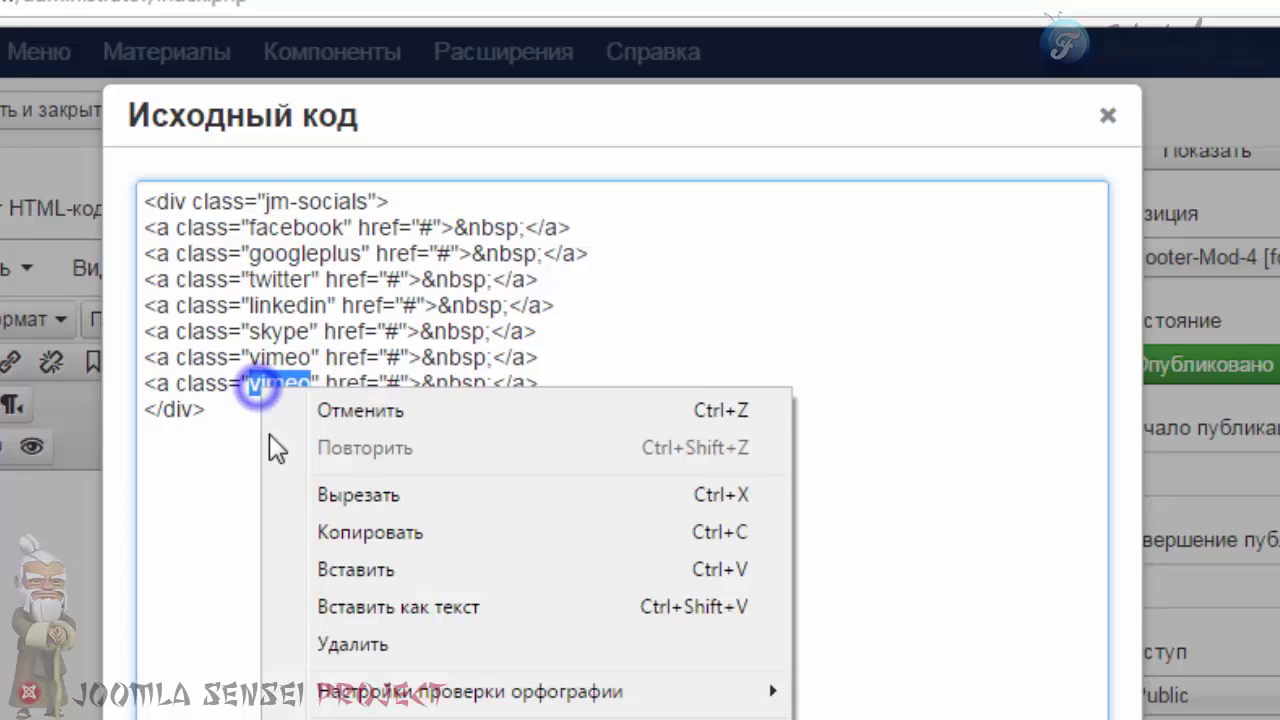
left_click(314, 490)
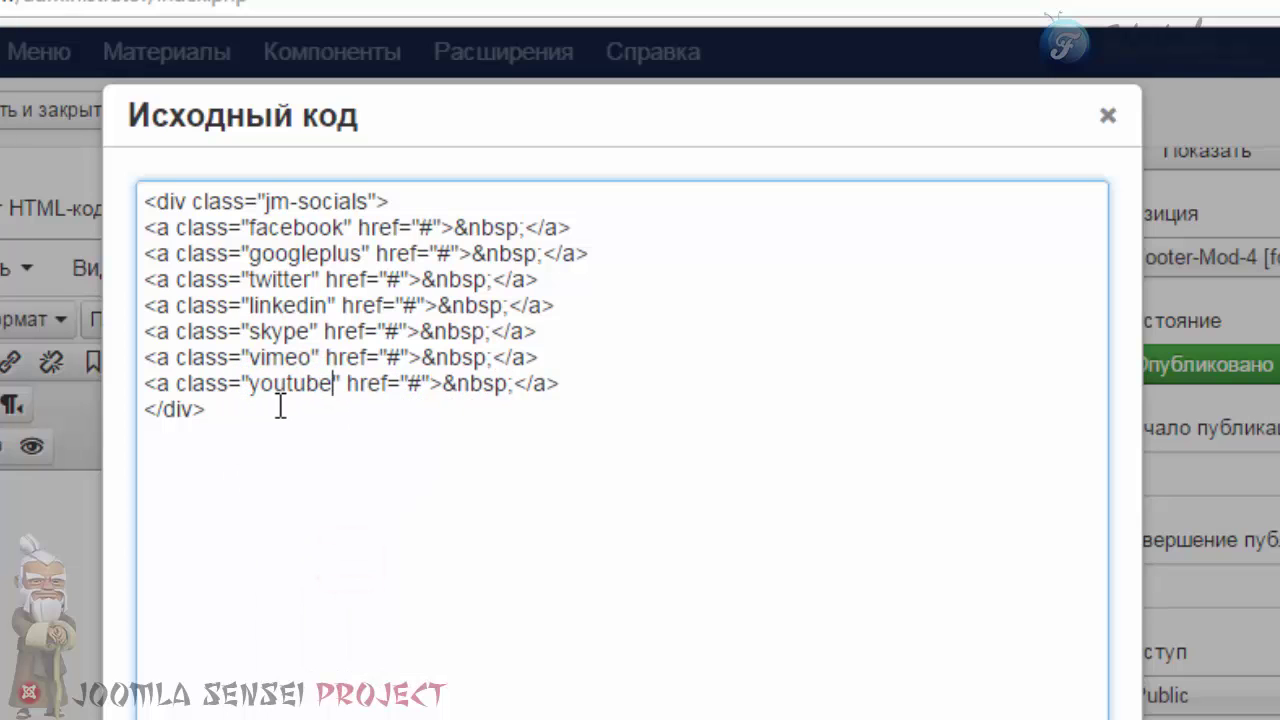
double_click(412, 385)
left_click(406, 386)
Step: Delete the vimeo link line together with its empty row and apply the edited source code to the module
left_click_drag(541, 357, 142, 357)
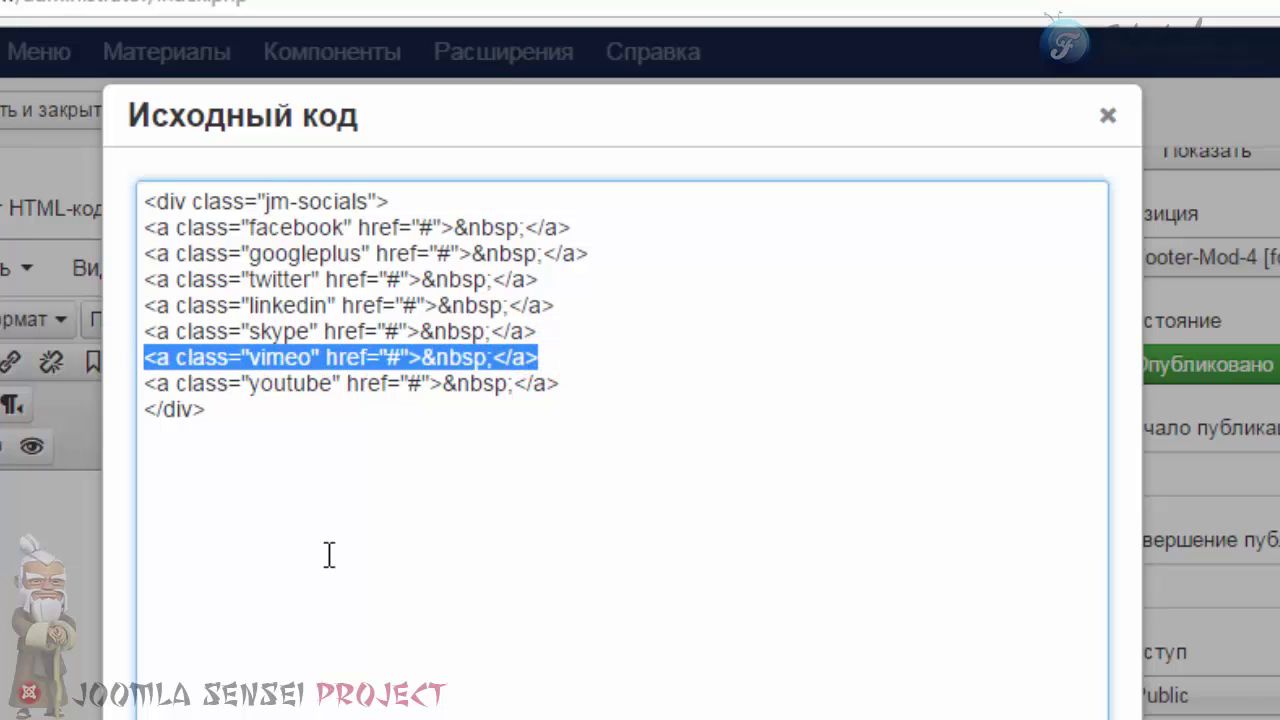
key("Delete")
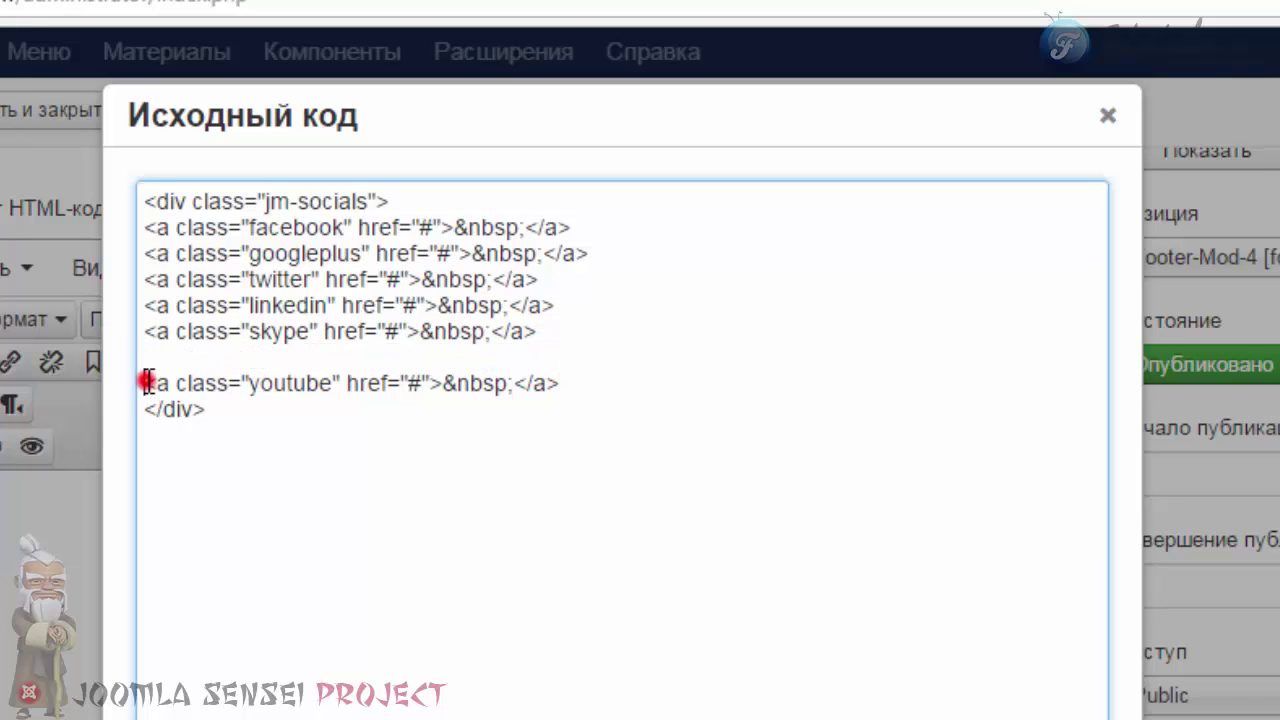
key("BackSpace")
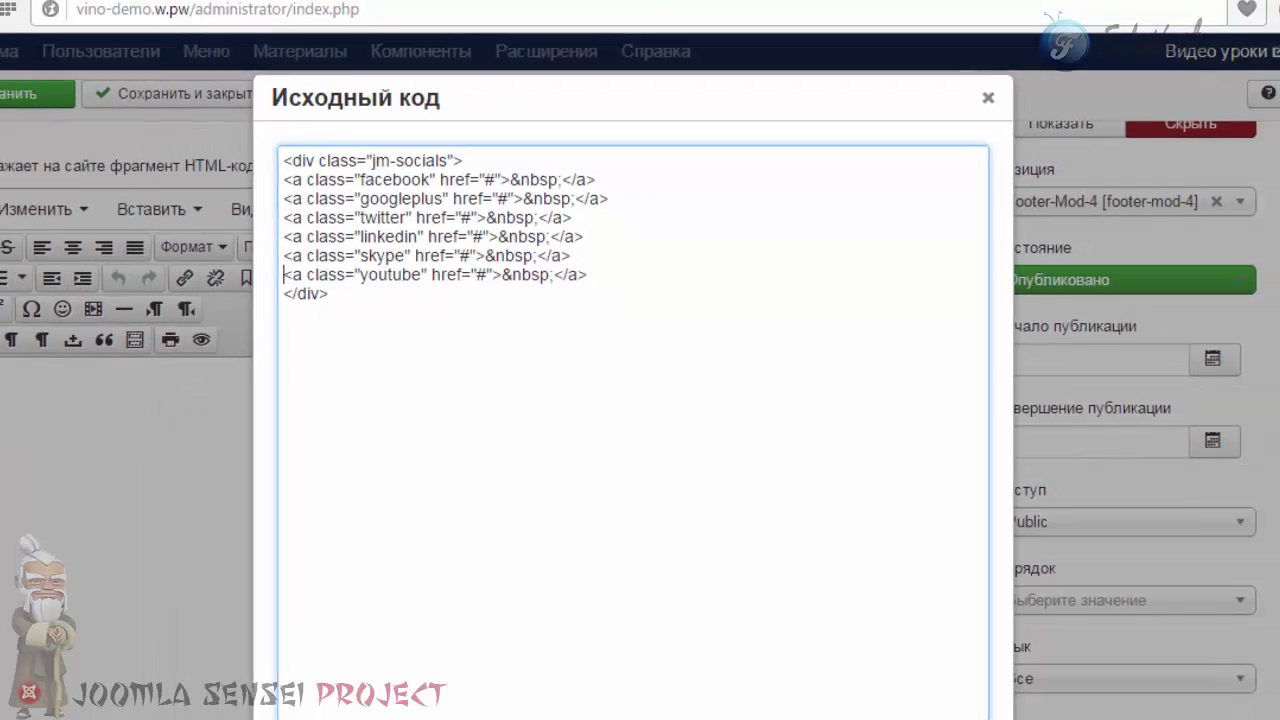
left_click(829, 665)
scroll(125, 180, "up", 2)
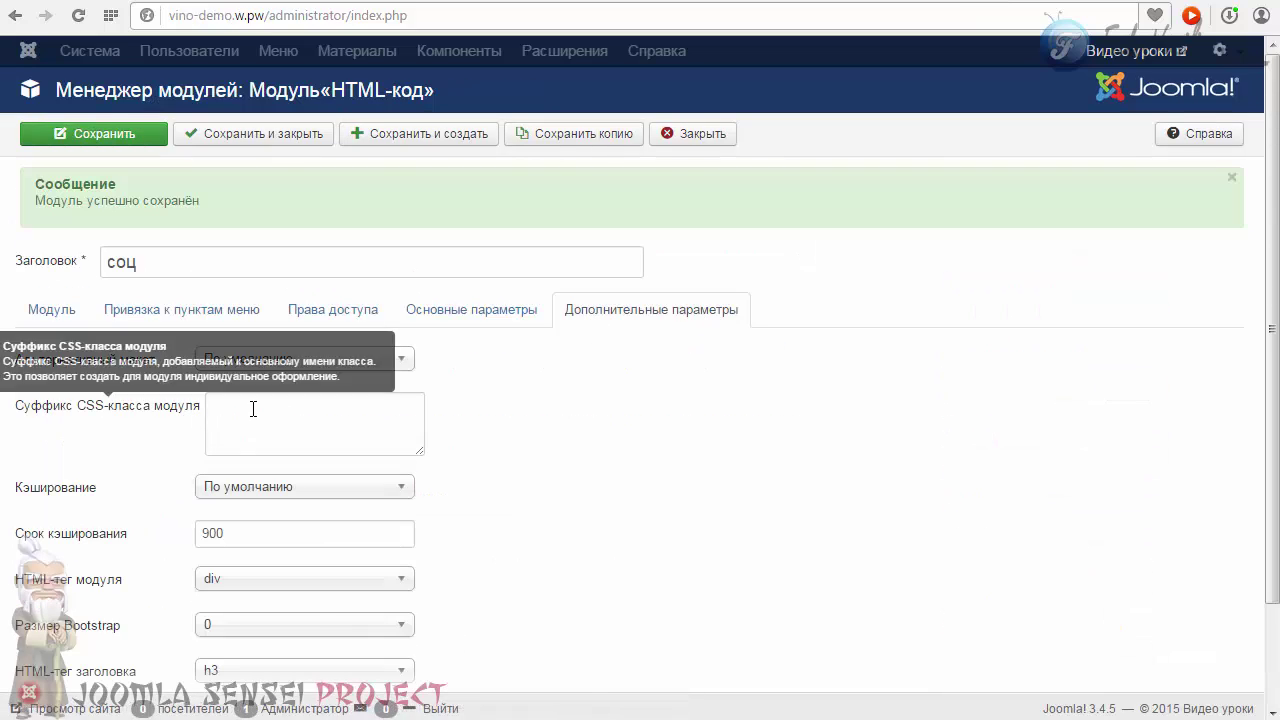
Step: Paste the copied suffix into the "соц" module's CSS class suffix, and save and close the module
right_click(251, 407)
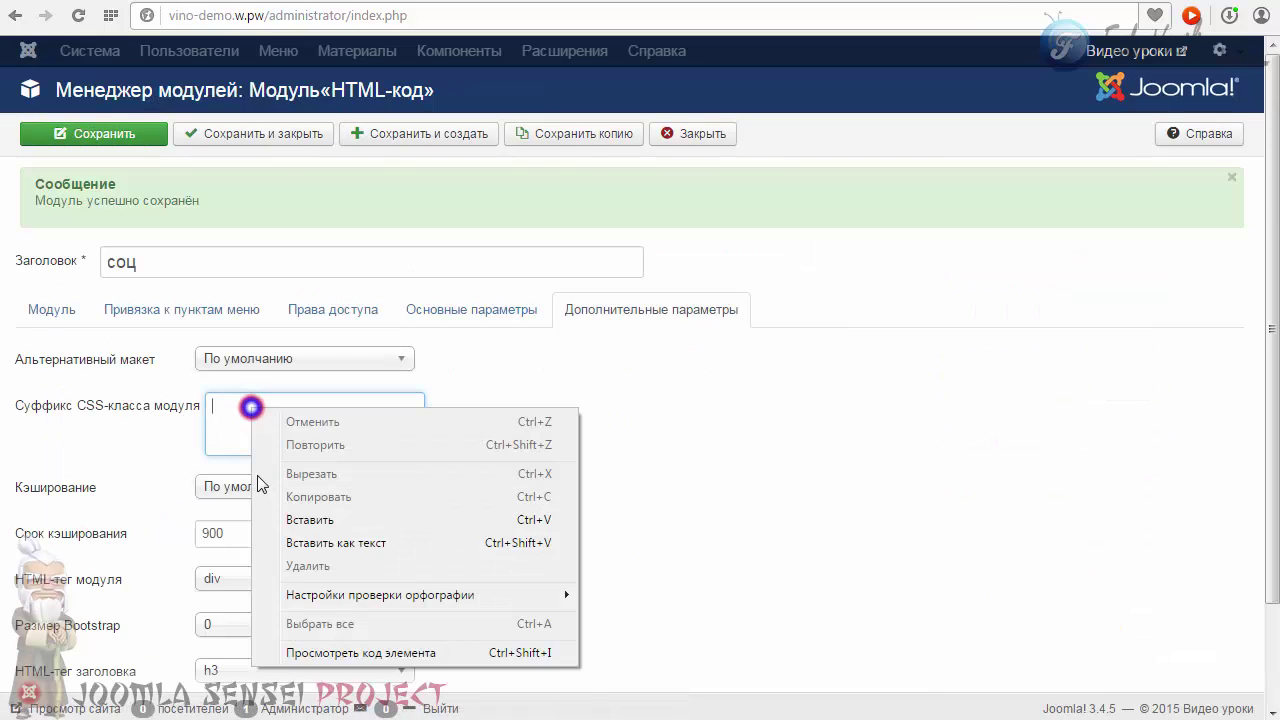
left_click(310, 520)
left_click(217, 139)
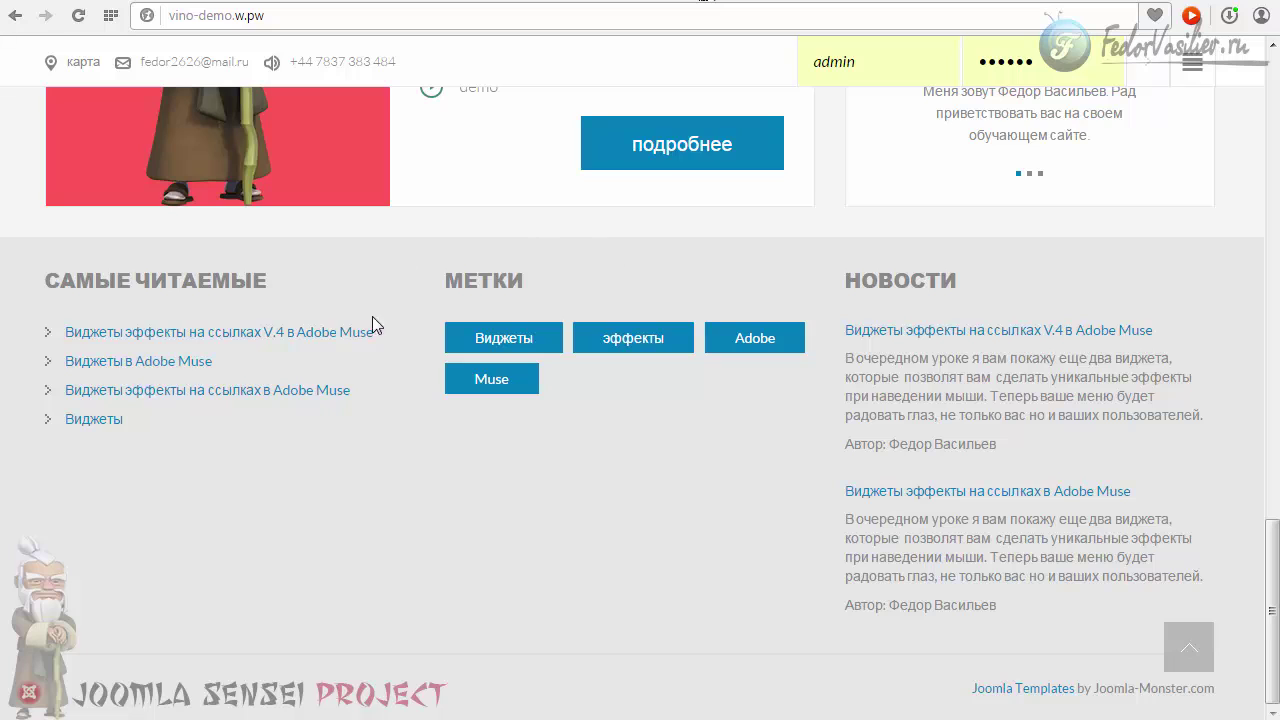
Step: Reload the vino-demo.w.pw front page and examine the footer's social icons, trying the link after skype and returning
left_click(79, 17)
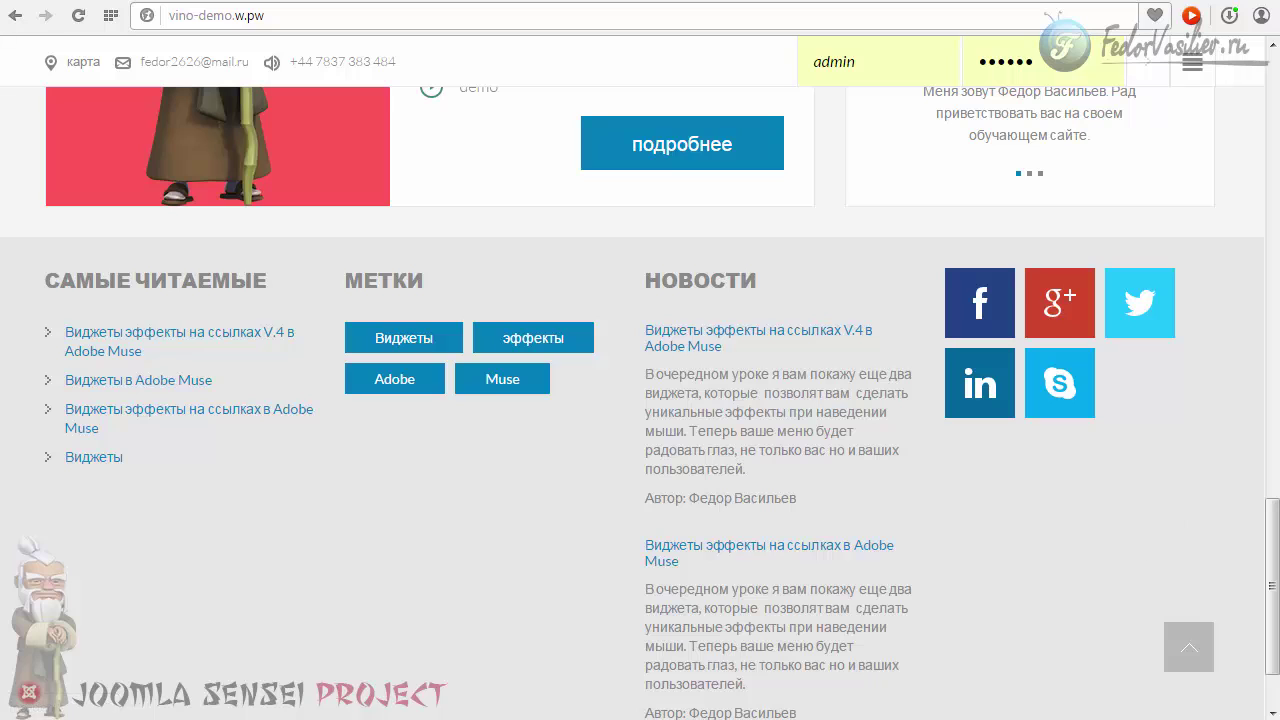
scroll(1086, 363, "down", 1)
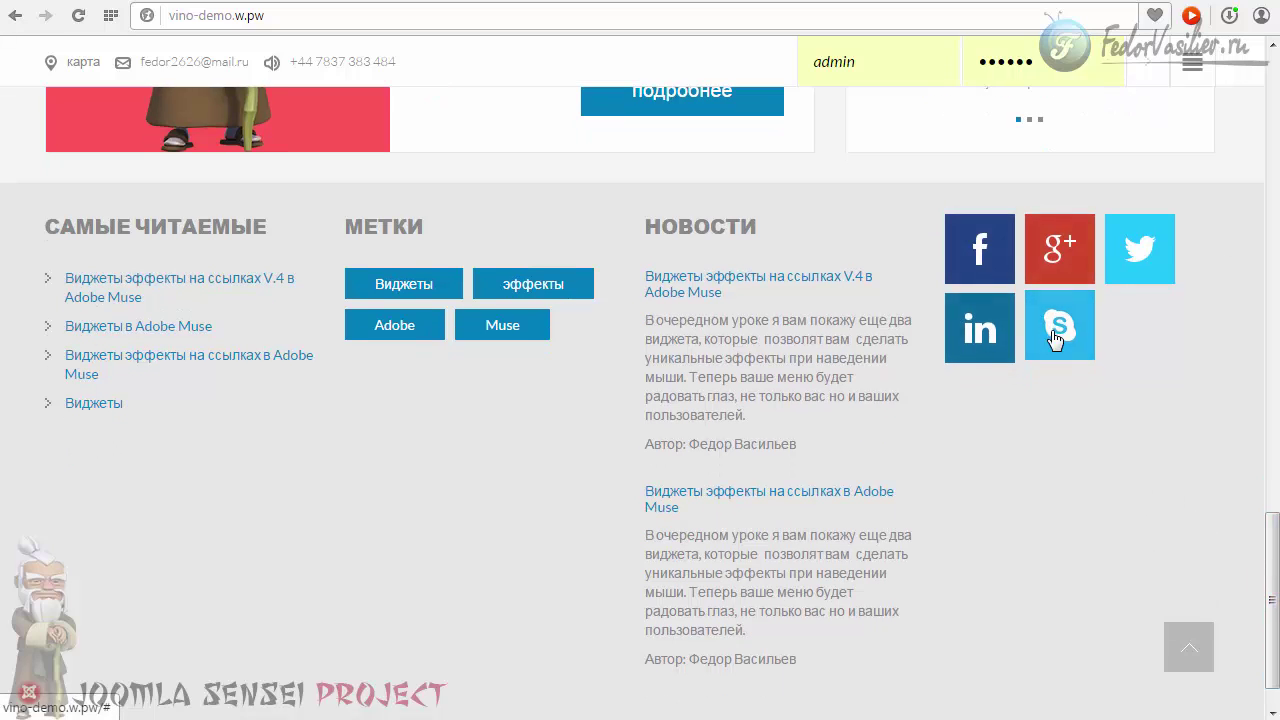
left_click(1127, 331)
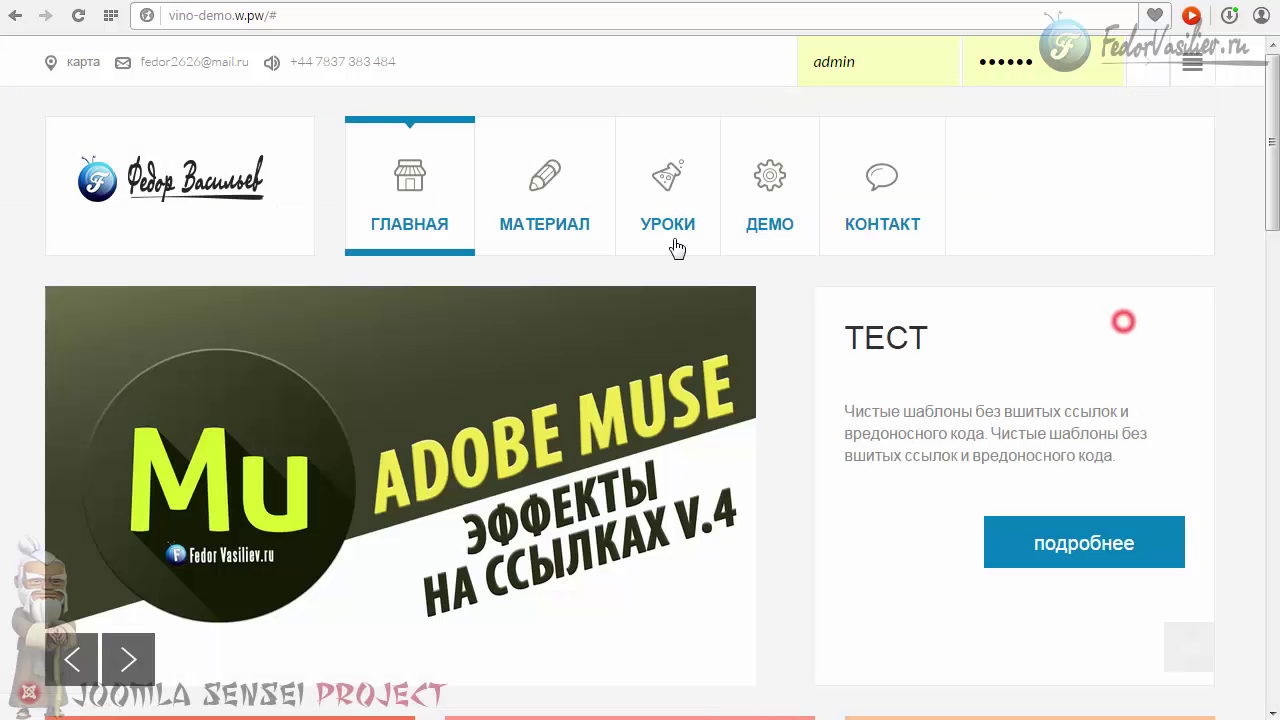
left_click(15, 16)
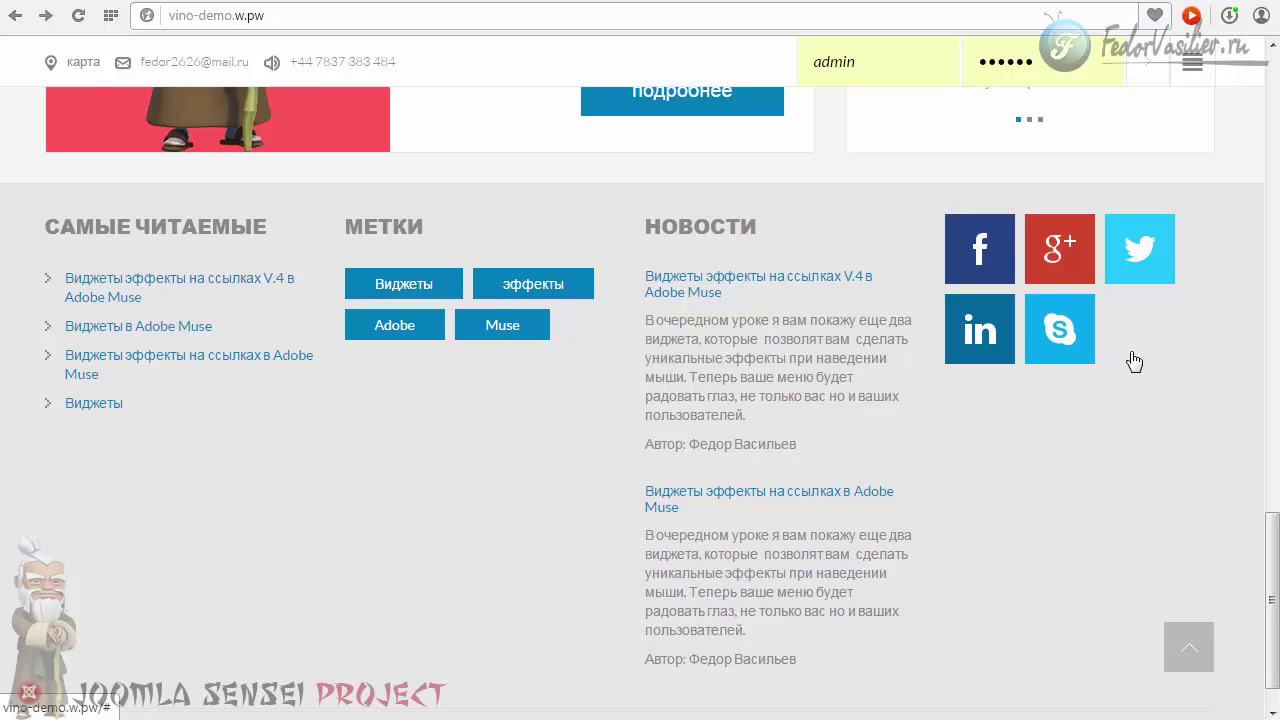
left_click_drag(1270, 625, 1265, 590)
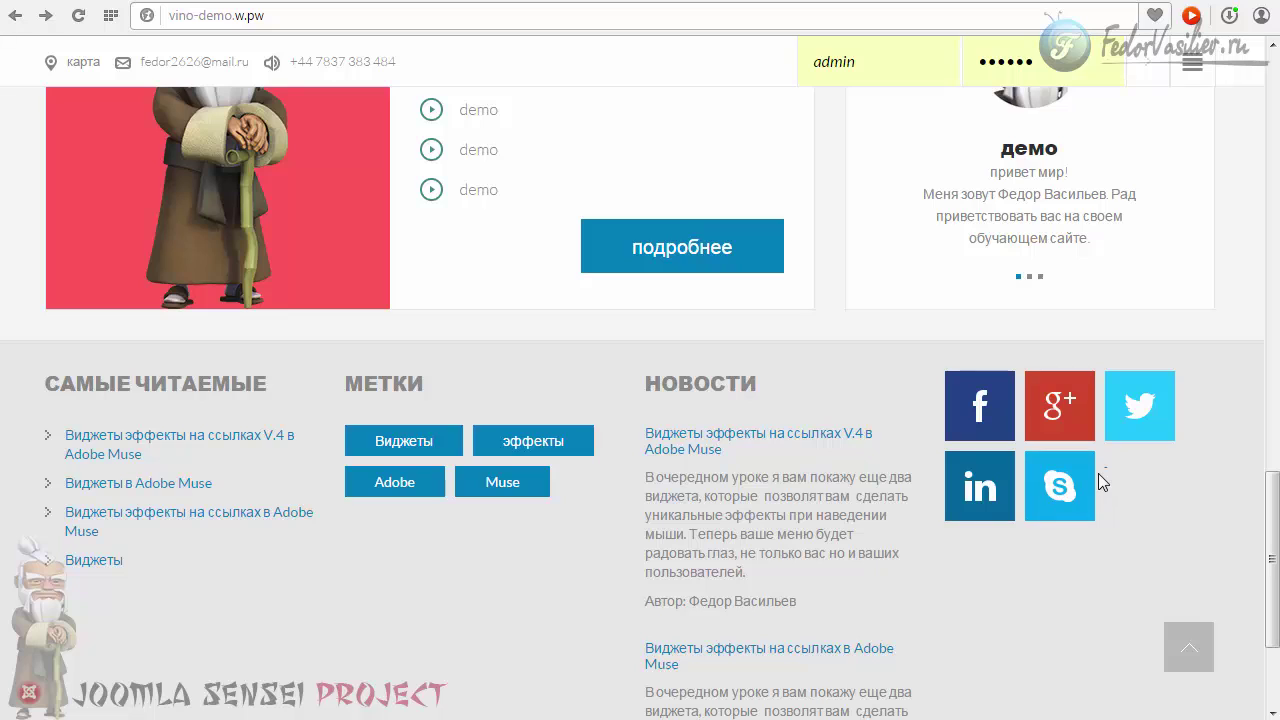
scroll(1098, 473, "down", 1)
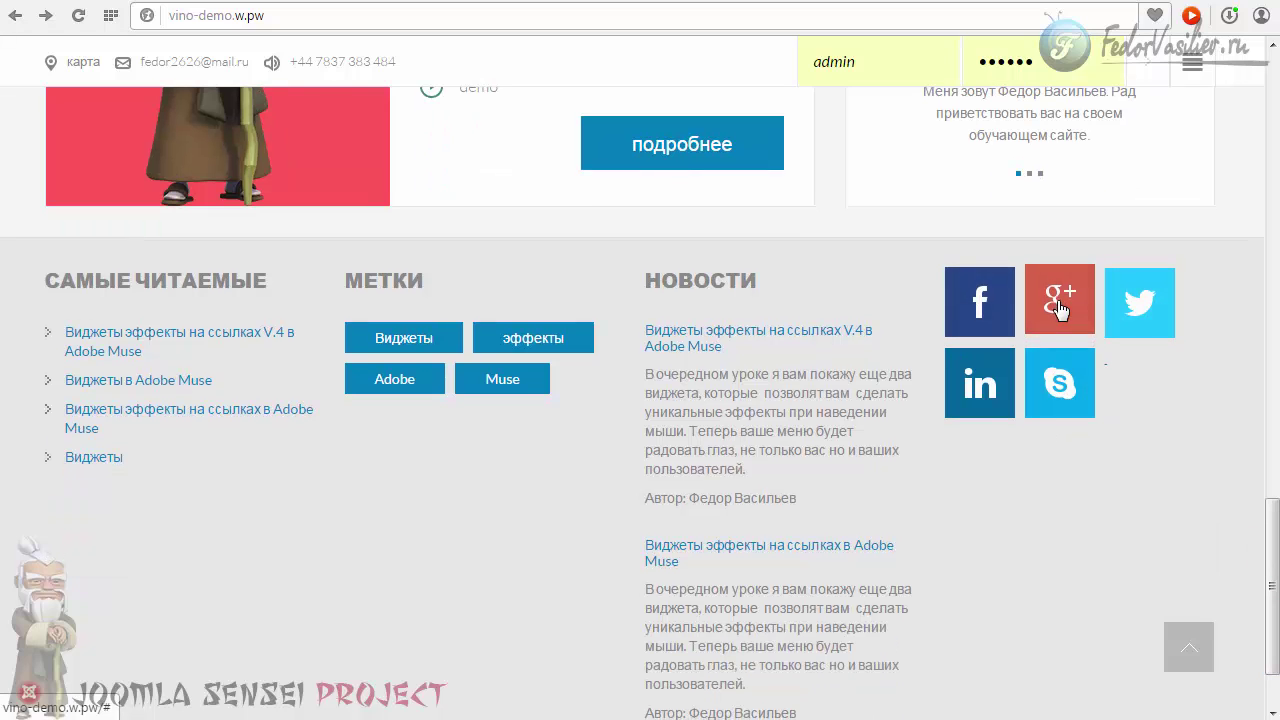
scroll(987, 390, "down", 1)
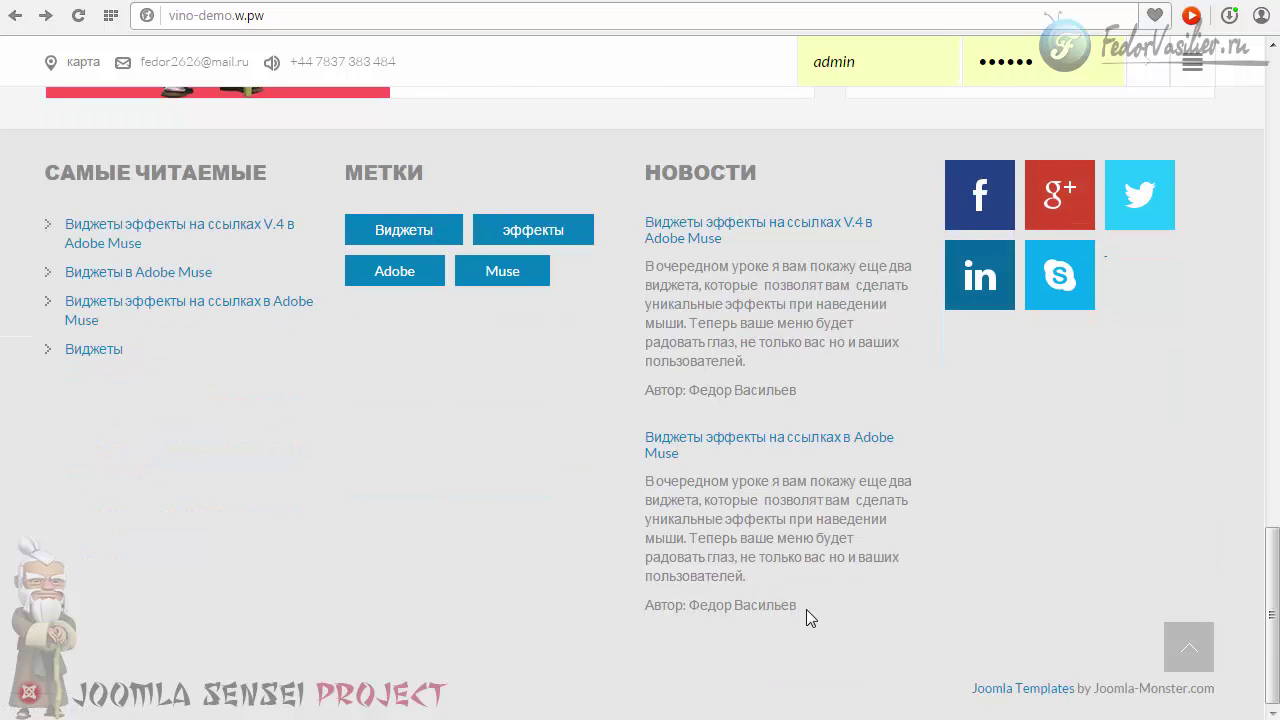
Step: Examine the text length and author lines of the two articles in the footer's НОВОСТИ column
left_click_drag(806, 609, 633, 198)
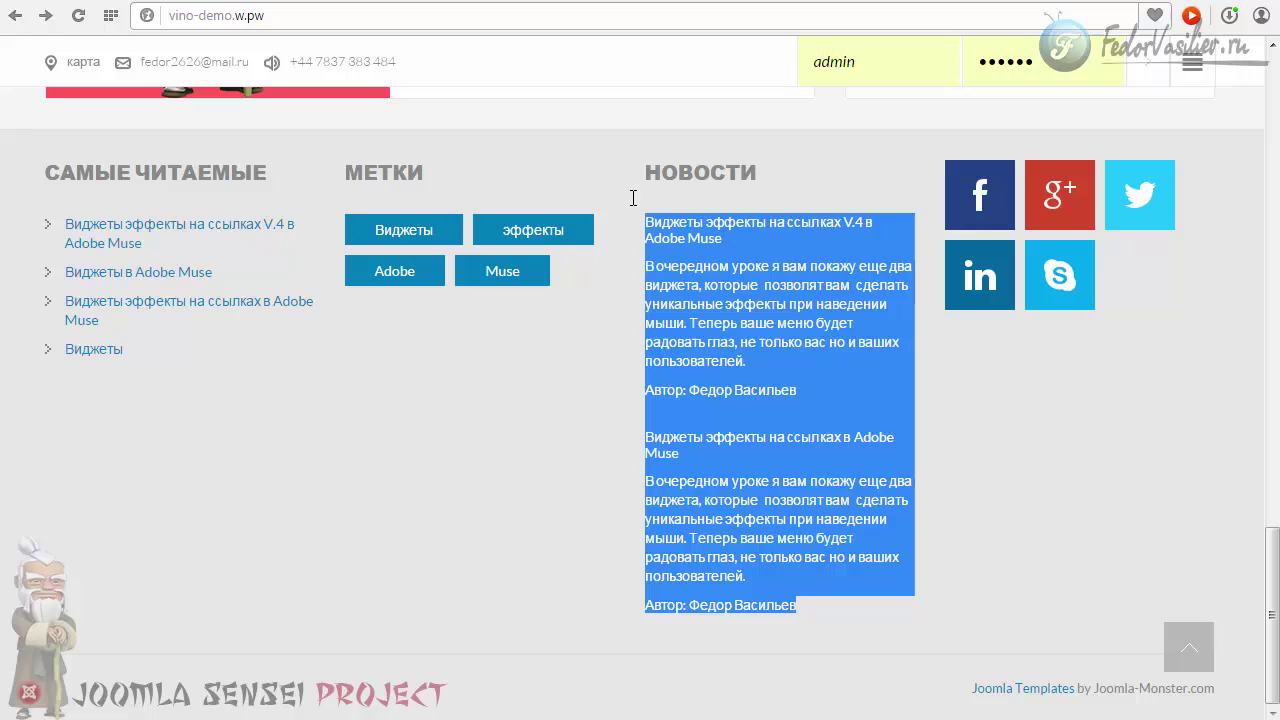
left_click(707, 316)
left_click_drag(750, 362, 647, 263)
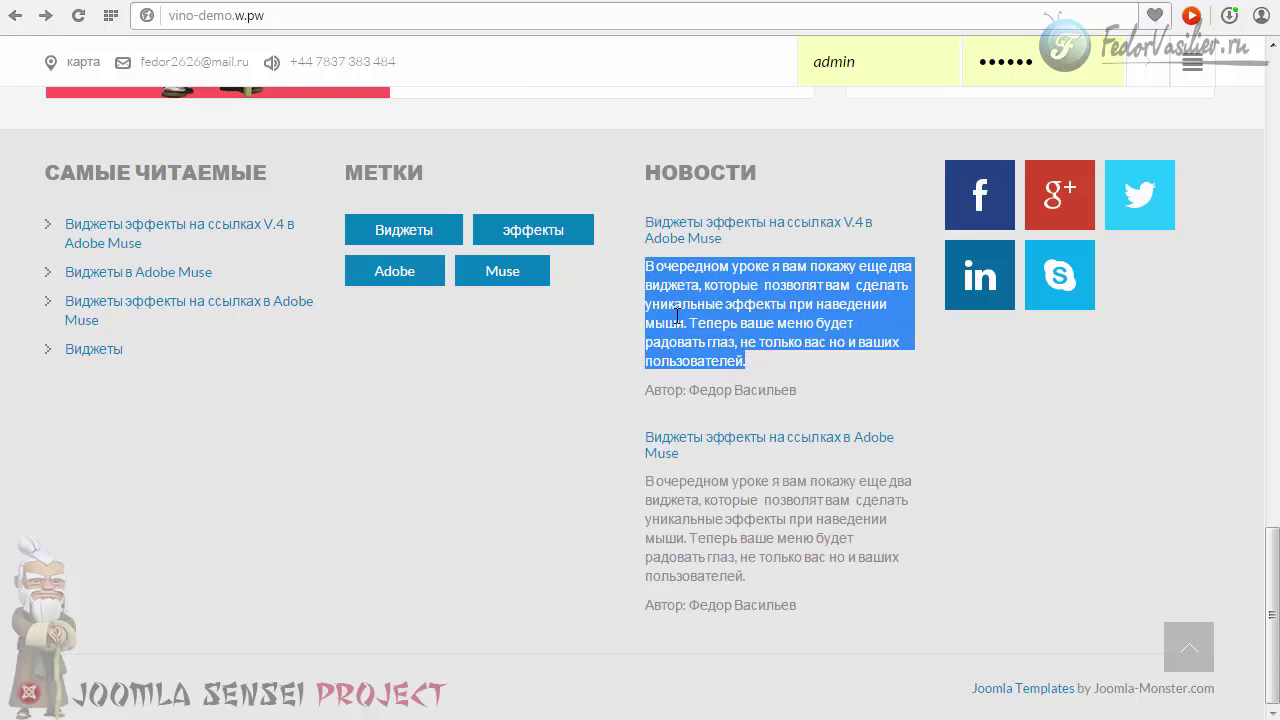
left_click(751, 337)
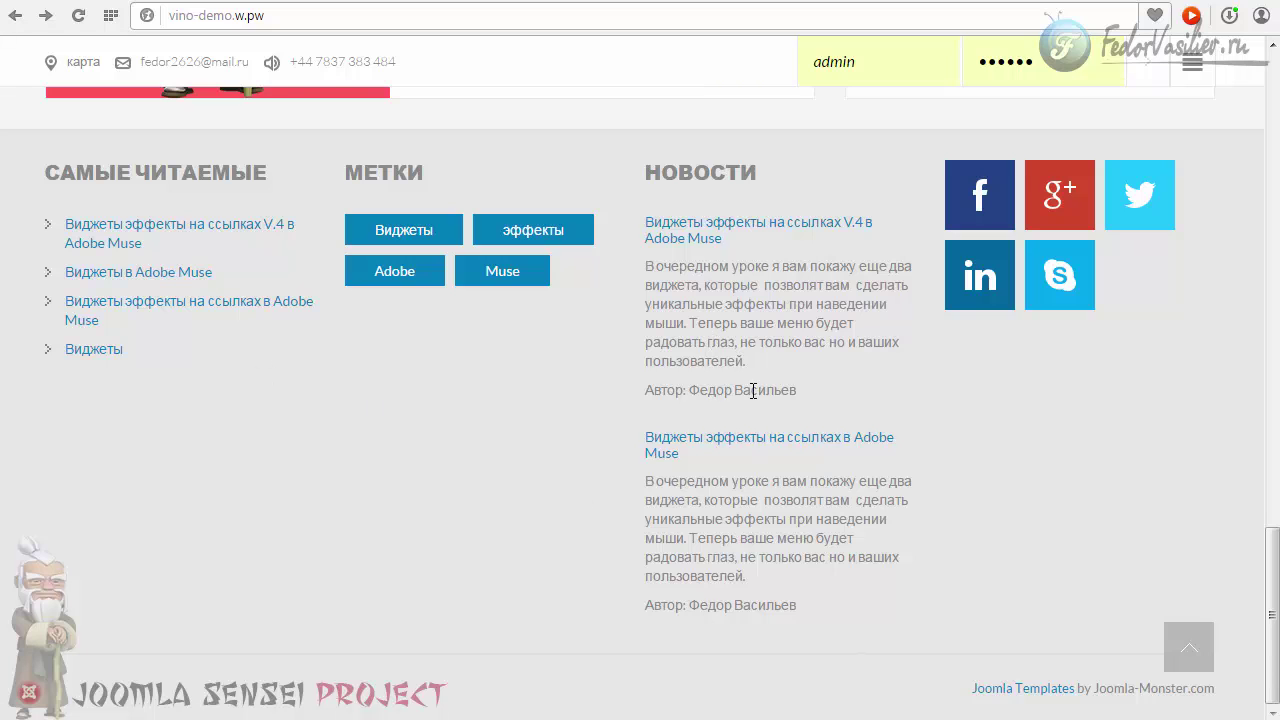
left_click_drag(799, 390, 820, 312)
left_click(660, 294)
left_click(787, 306)
scroll(773, 461, "up", 1)
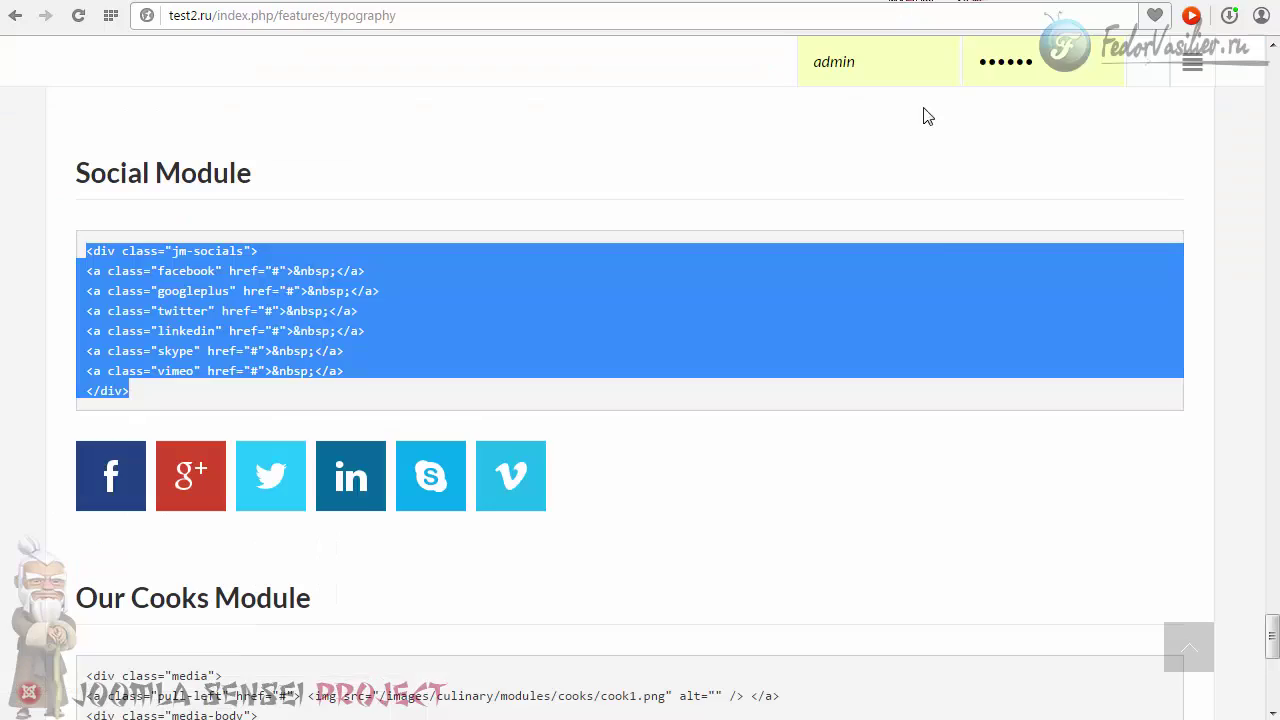
Step: Open the home page of the test2.ru demo site and examine the footer columns and the credit line beneath them
scroll(268, 192, "up", 4)
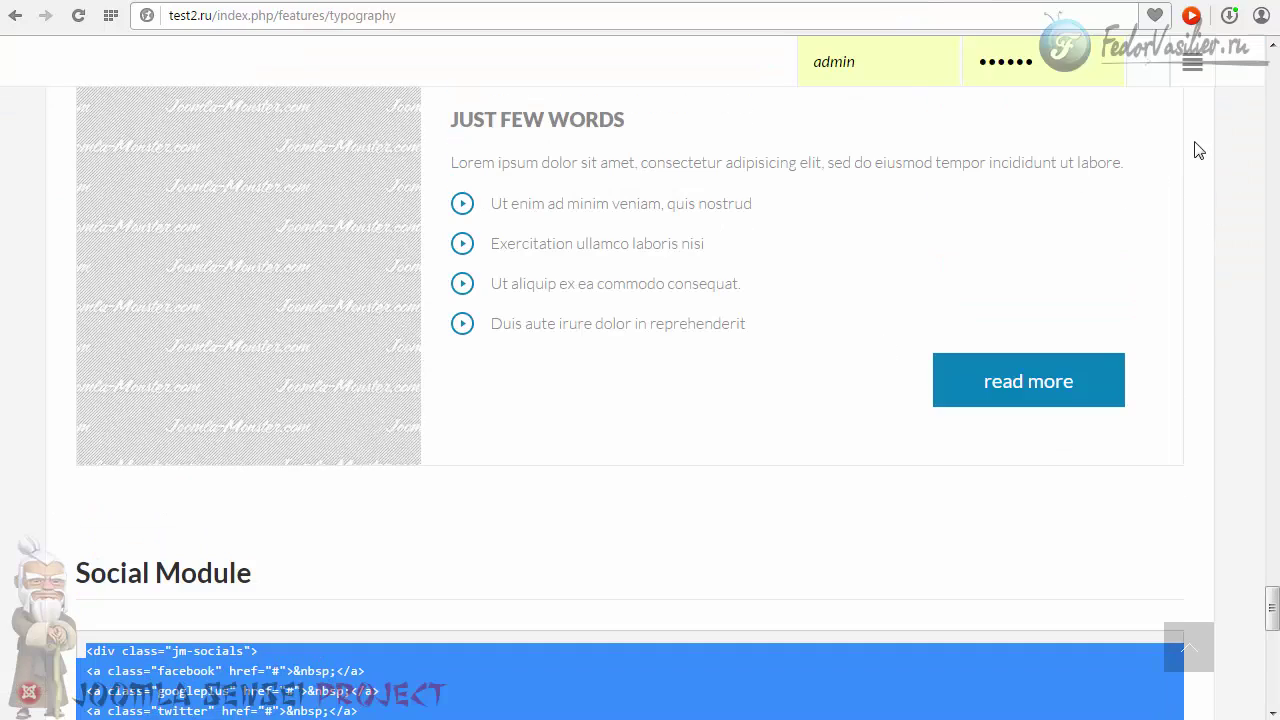
scroll(1272, 66, "up", 20)
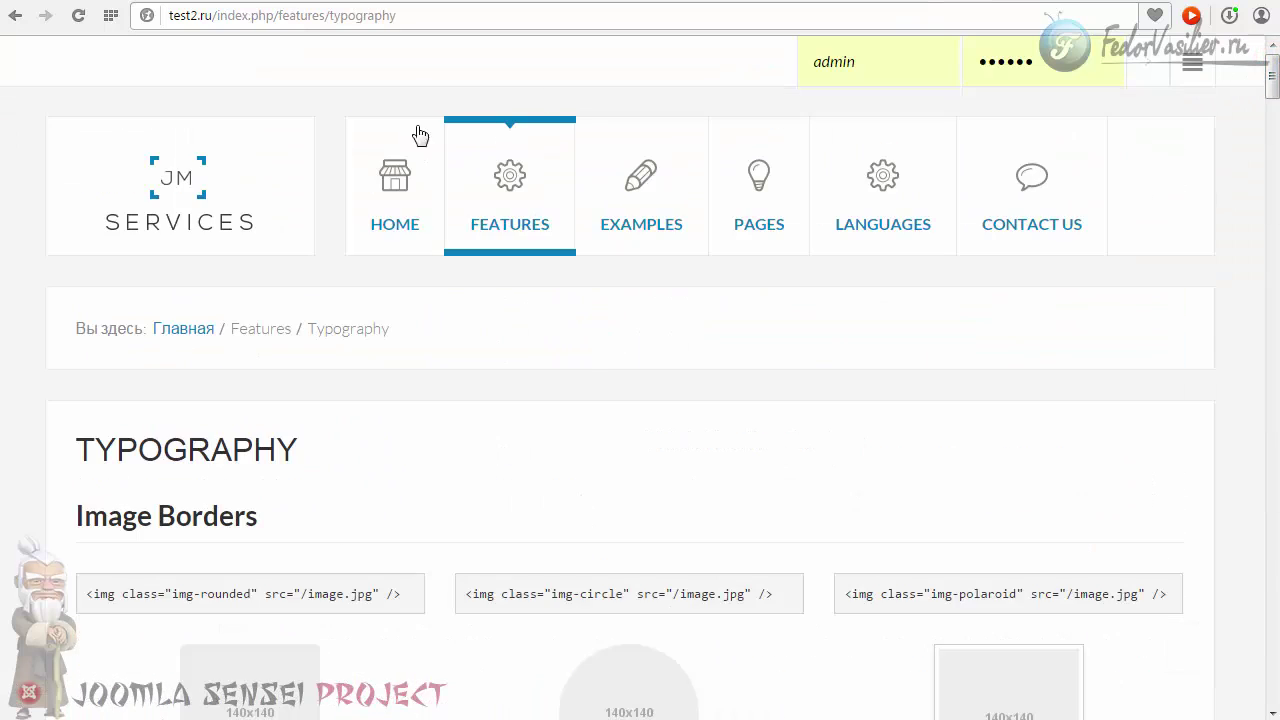
left_click(400, 218)
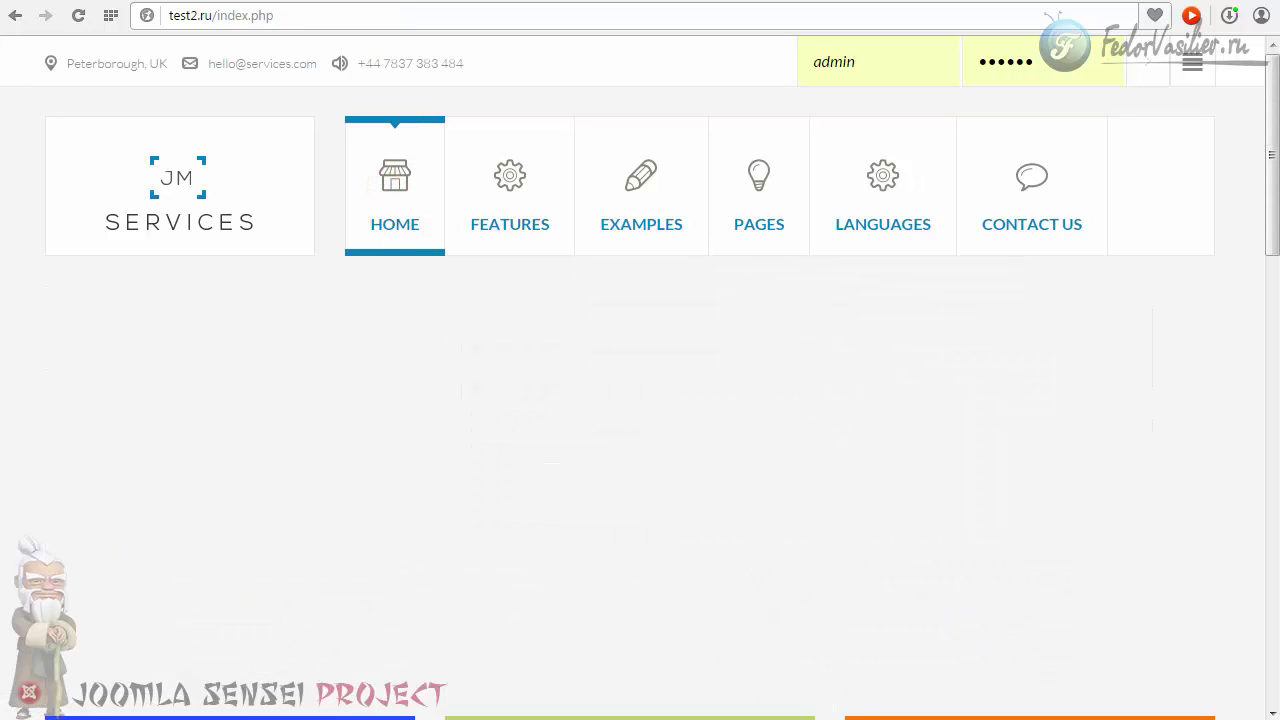
left_click_drag(1274, 152, 1107, 714)
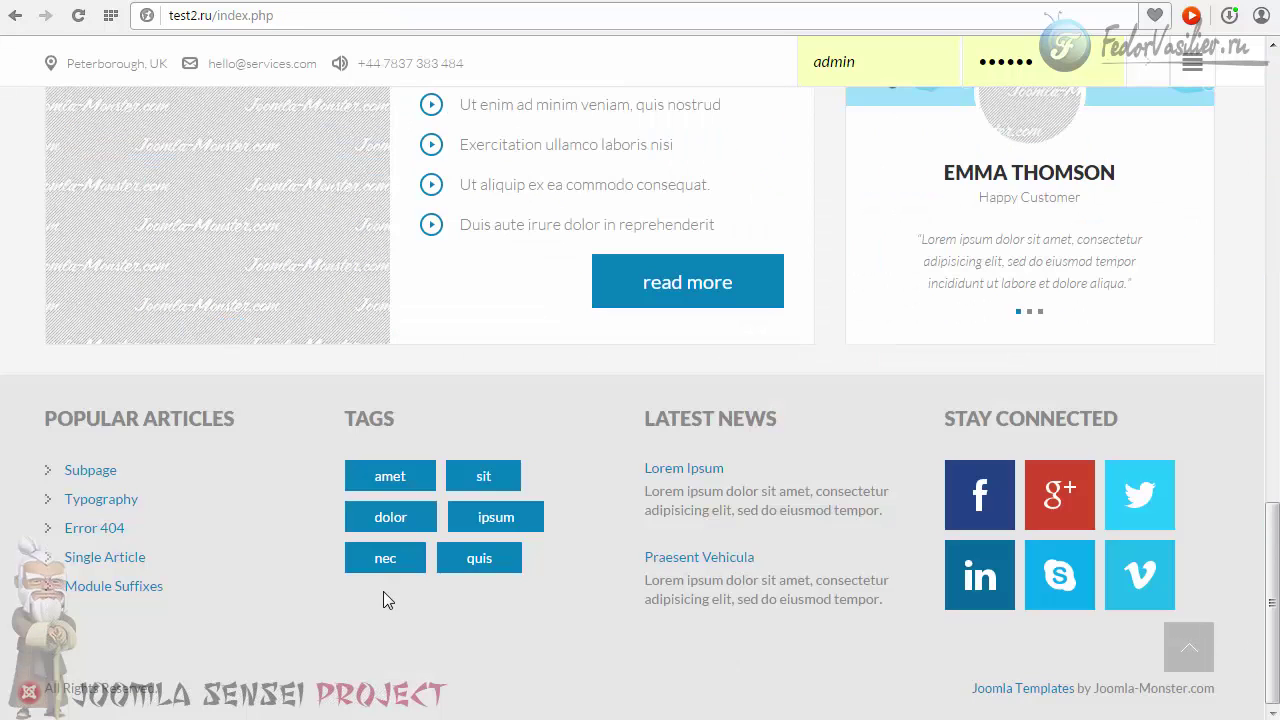
left_click_drag(968, 694, 1236, 694)
left_click(1236, 692)
left_click_drag(962, 688, 1234, 701)
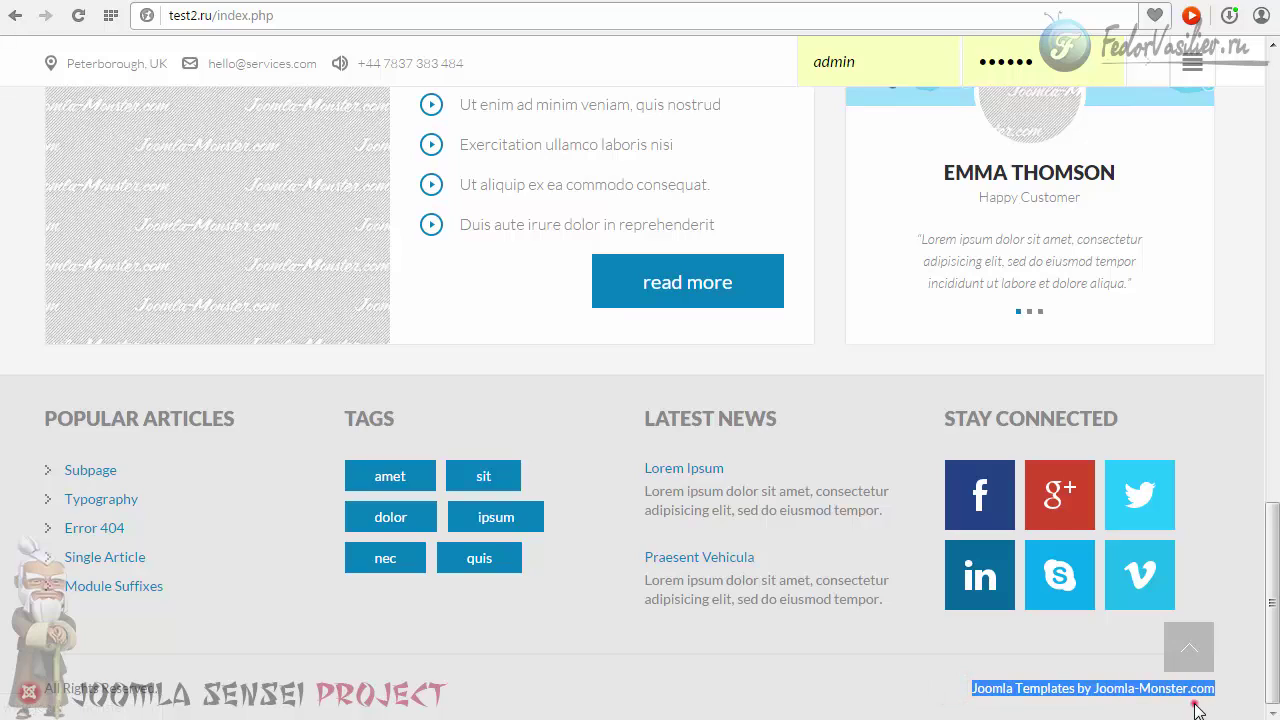
left_click(1198, 710)
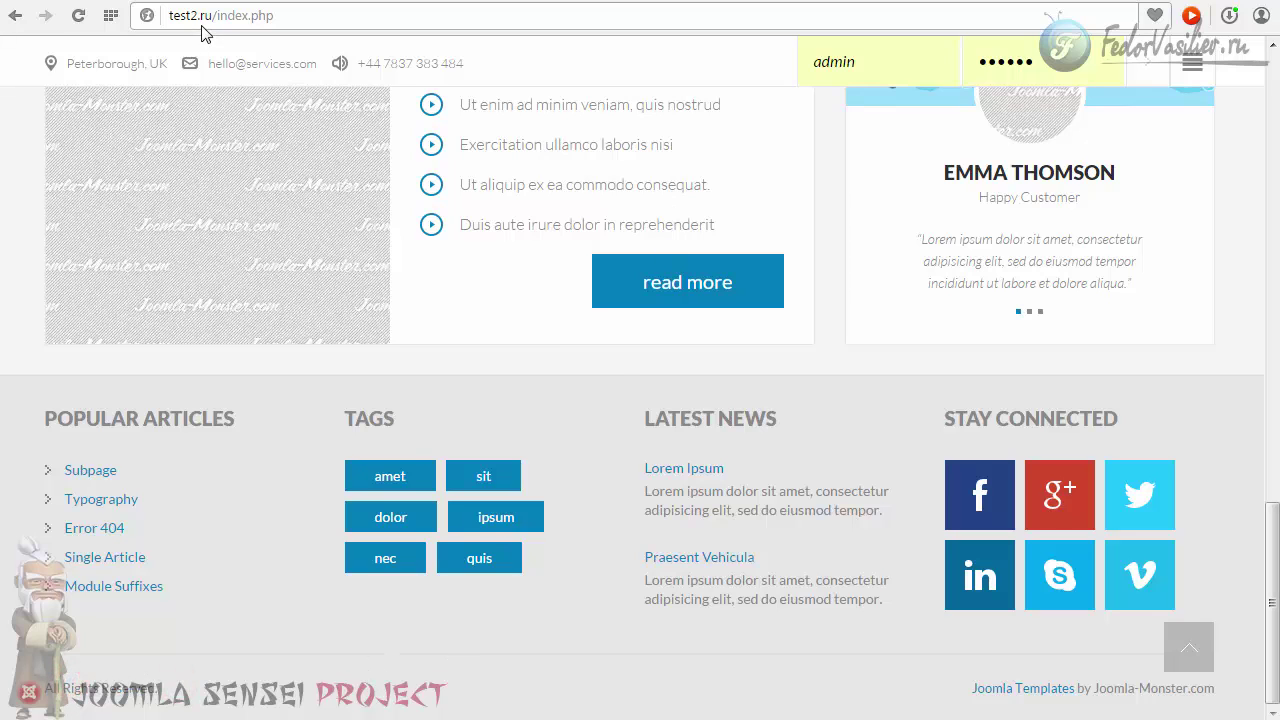
Step: Load the test2.ru home page with module position outlines and identify the position name beneath the footer modules
left_click_drag(273, 16, 217, 16)
key("BackSpace")
left_click(237, 70)
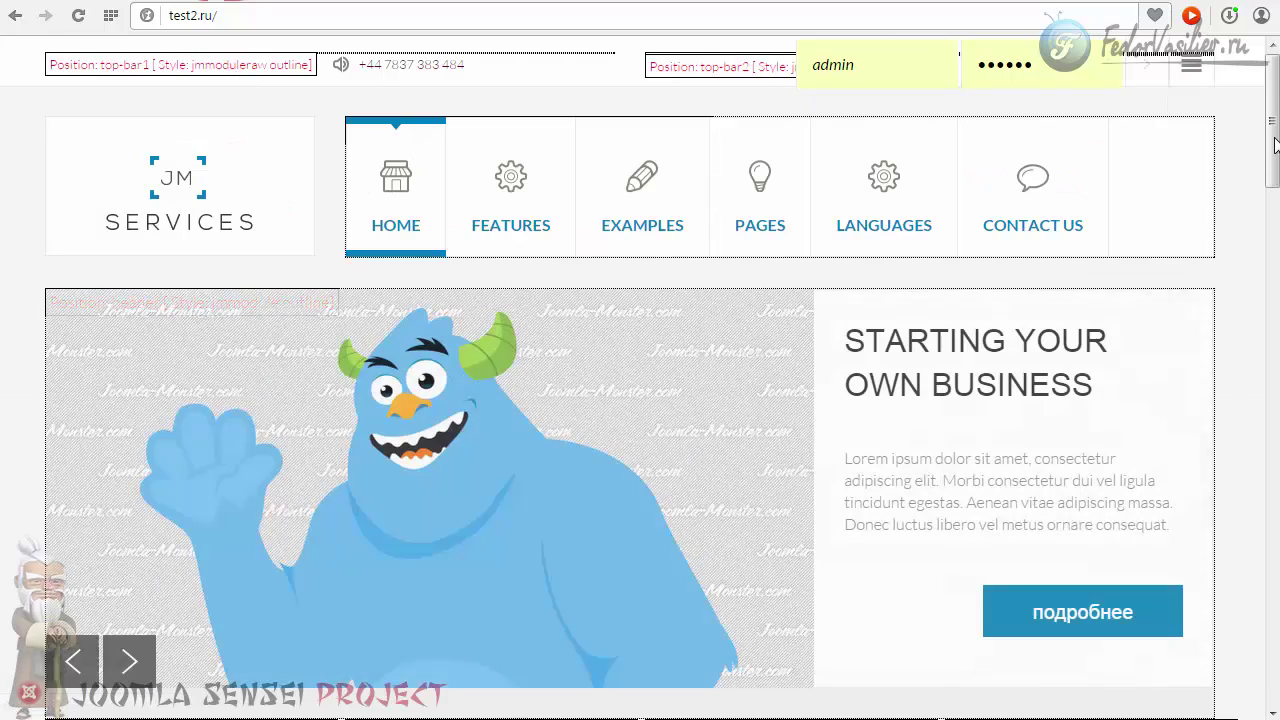
scroll(1275, 145, "down", 15)
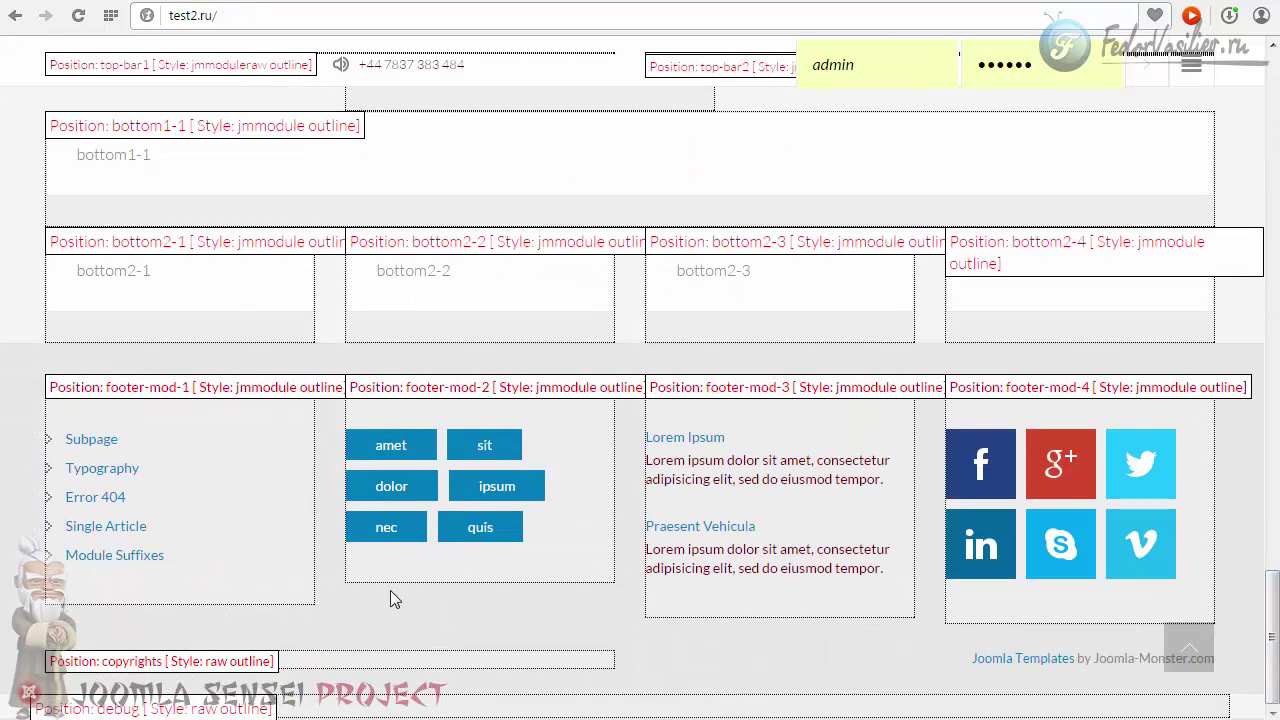
double_click(163, 660)
left_click(150, 662)
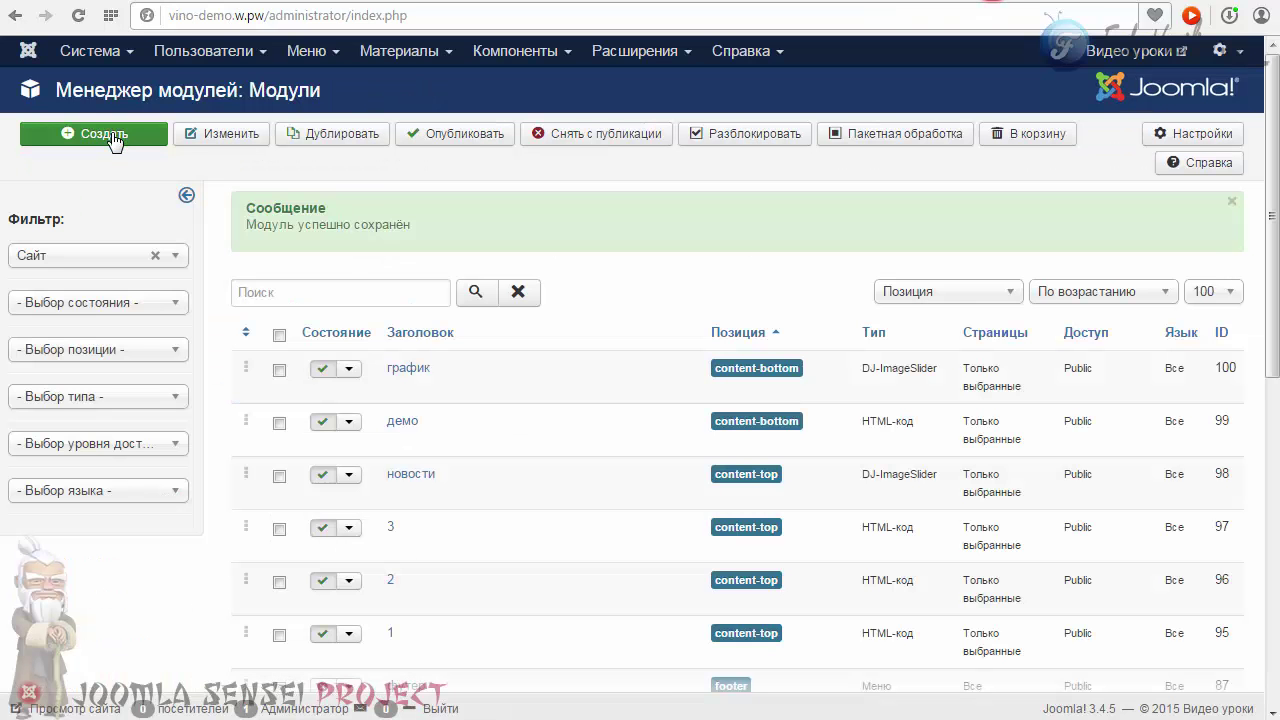
Step: Create a Нижний колонтитул (footer) module in the vino-demo.w.pw administration and title it "все защищены 2015"
left_click(114, 134)
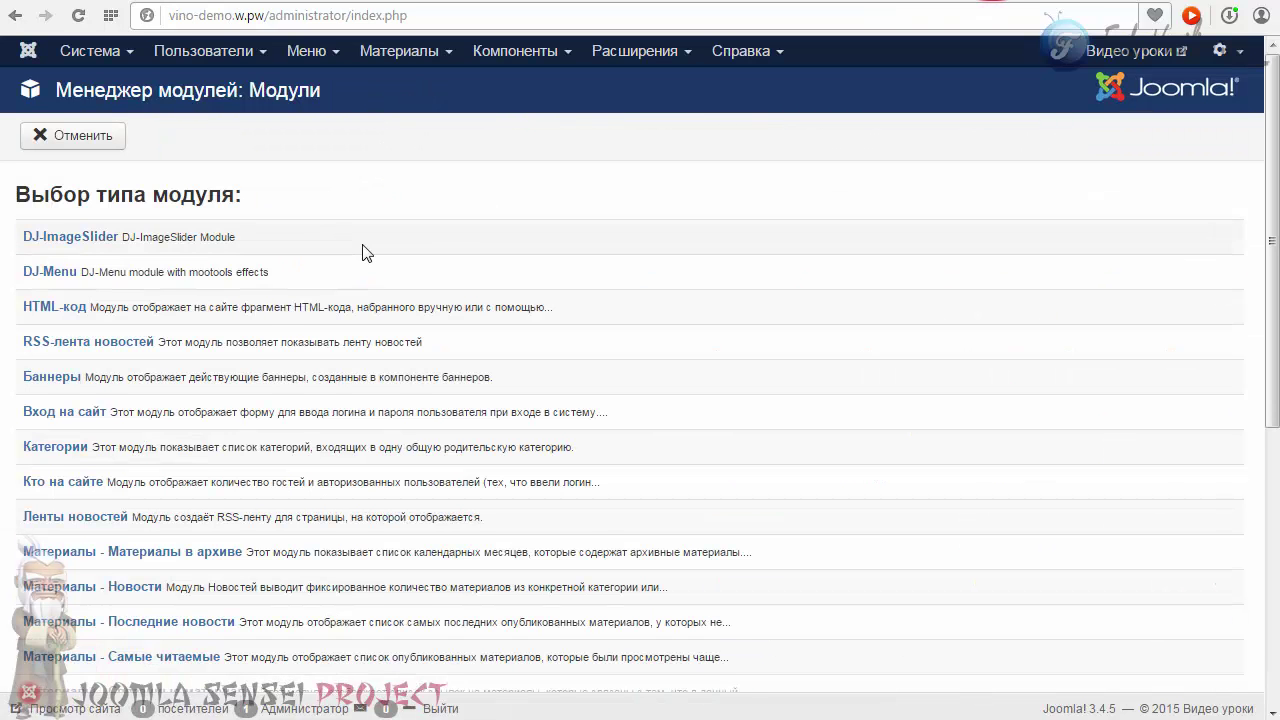
scroll(363, 251, "down", 3)
scroll(367, 251, "down", 2)
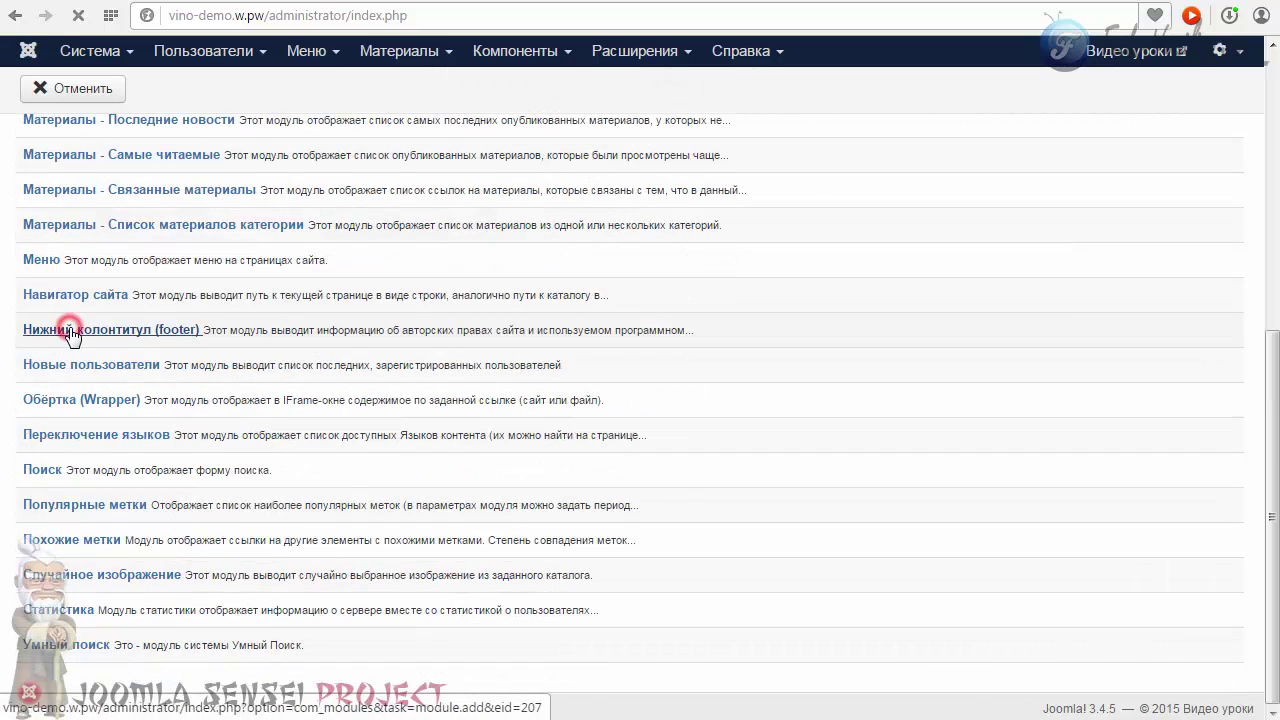
left_click(118, 337)
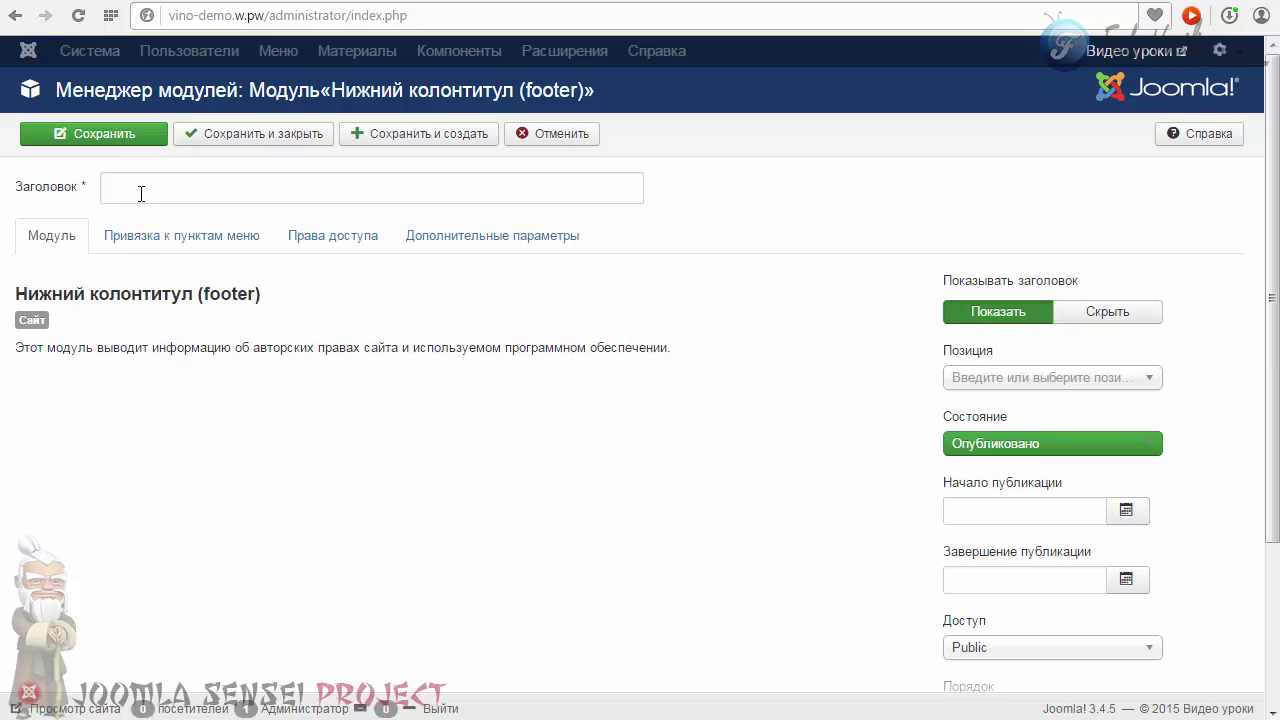
left_click(143, 190)
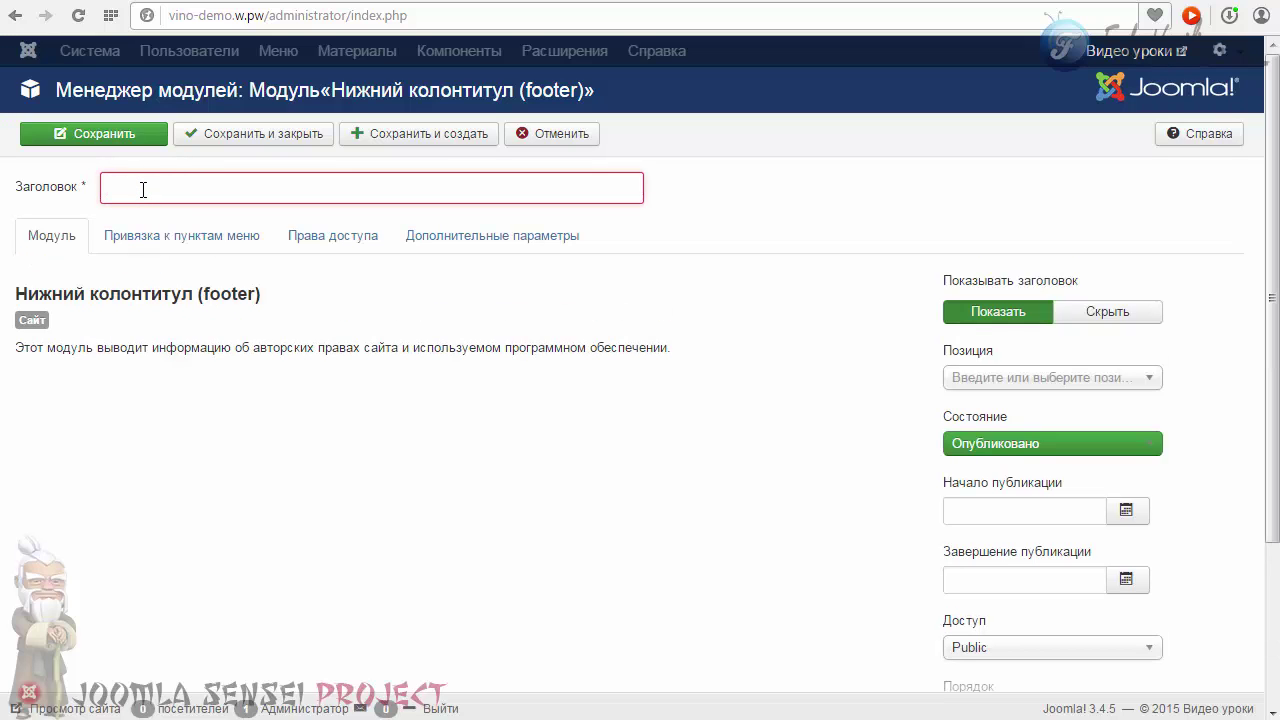
type("все")
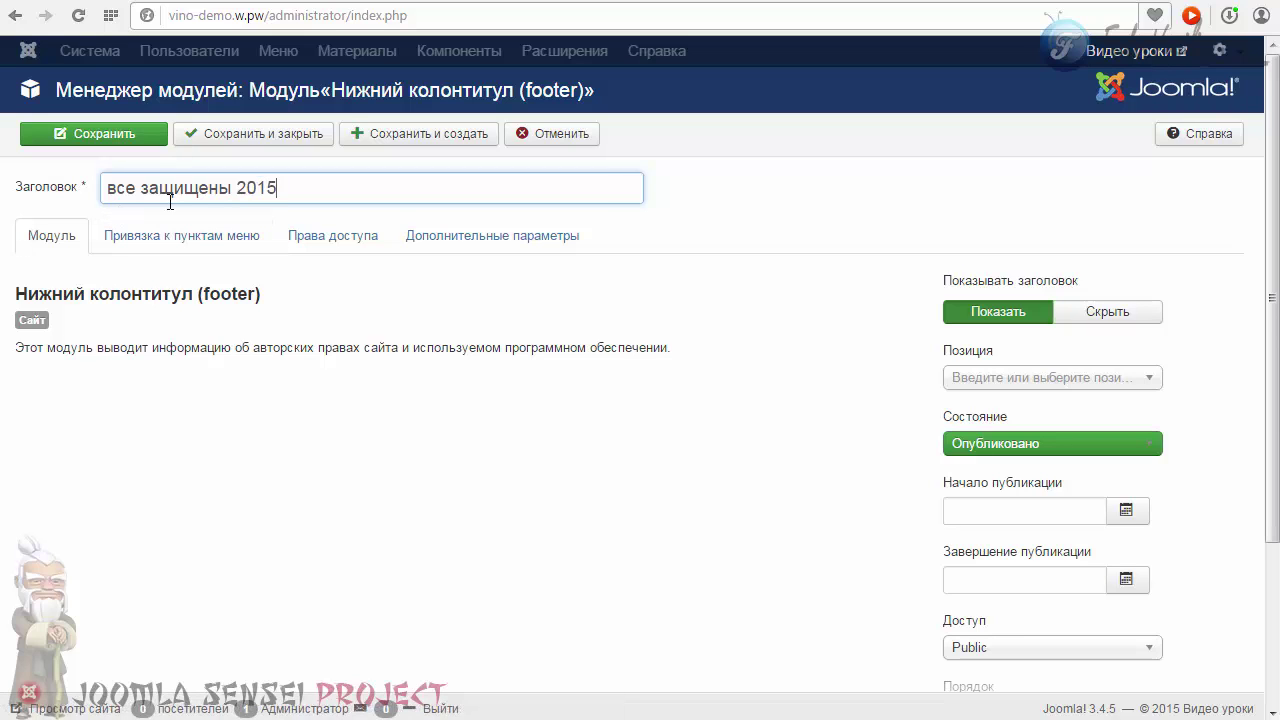
Step: Correct the footer module's title to "все права защищены 2015" and check which pages it is assigned to
type("права")
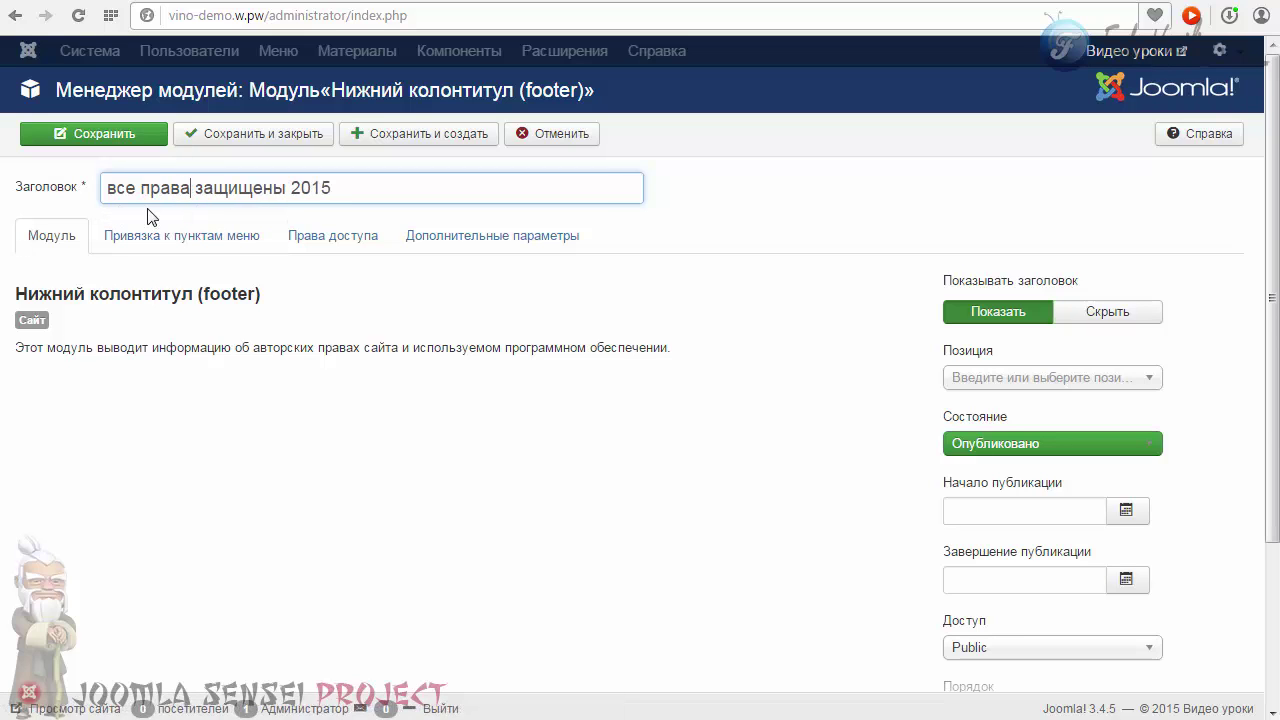
left_click(198, 236)
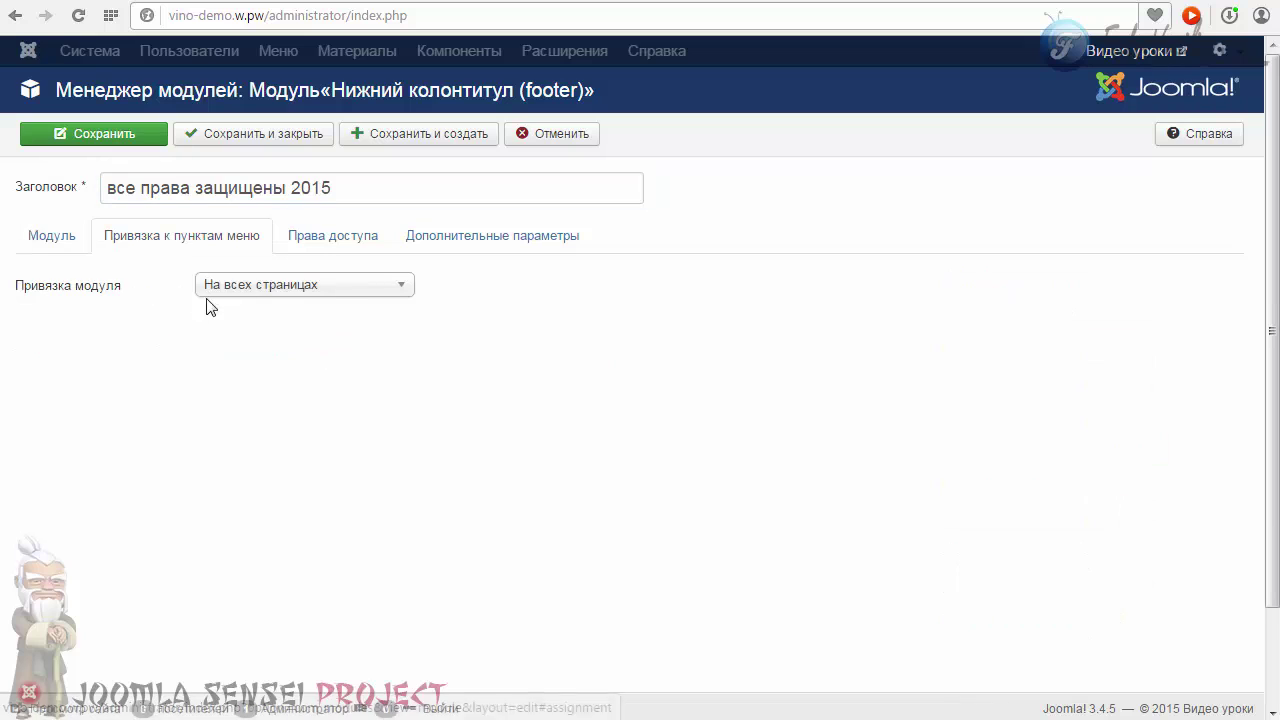
left_click(437, 242)
left_click(80, 240)
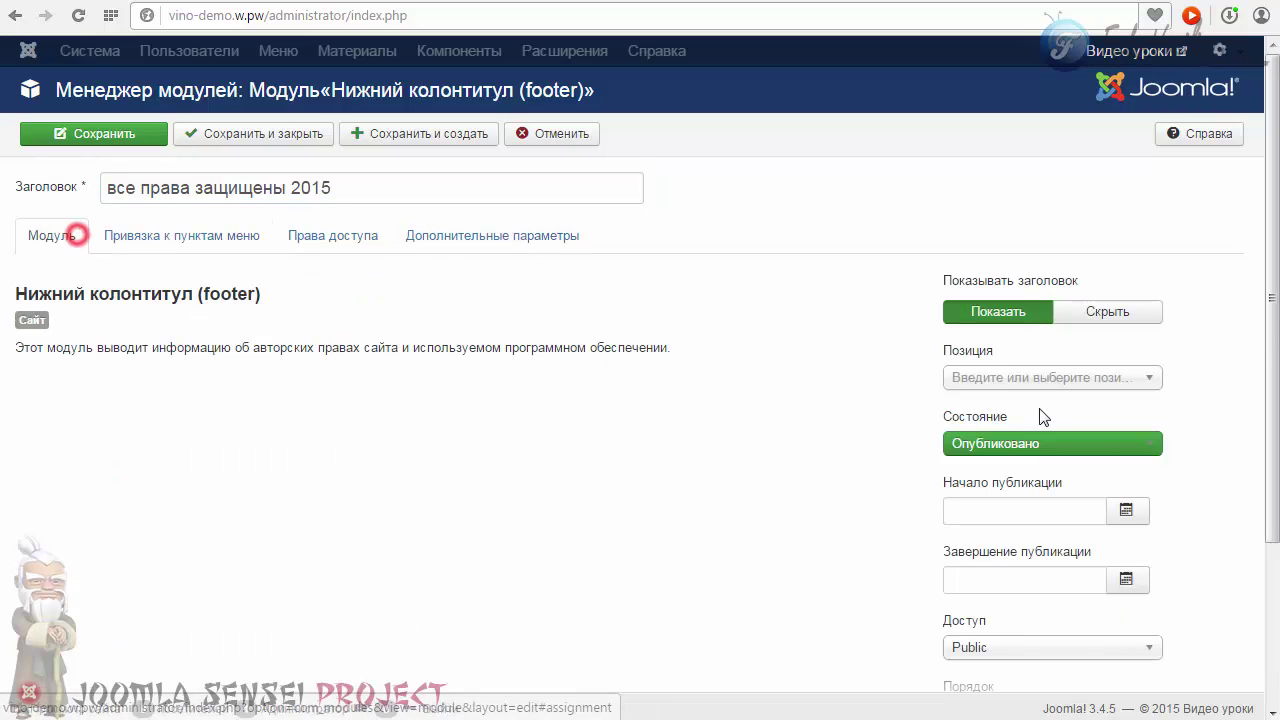
Step: Assign the footer module to the Copyrights [copyrights] position and save it
left_click(999, 376)
left_click_drag(1153, 449, 1149, 509)
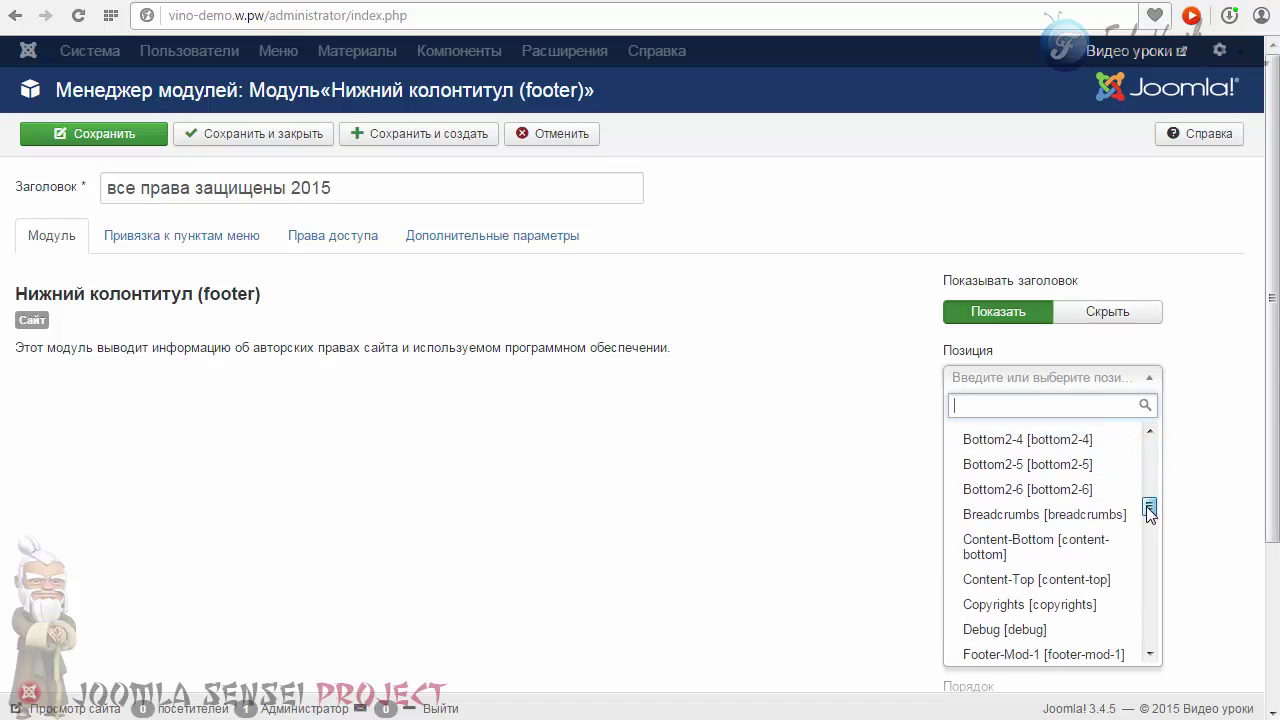
left_click(1001, 609)
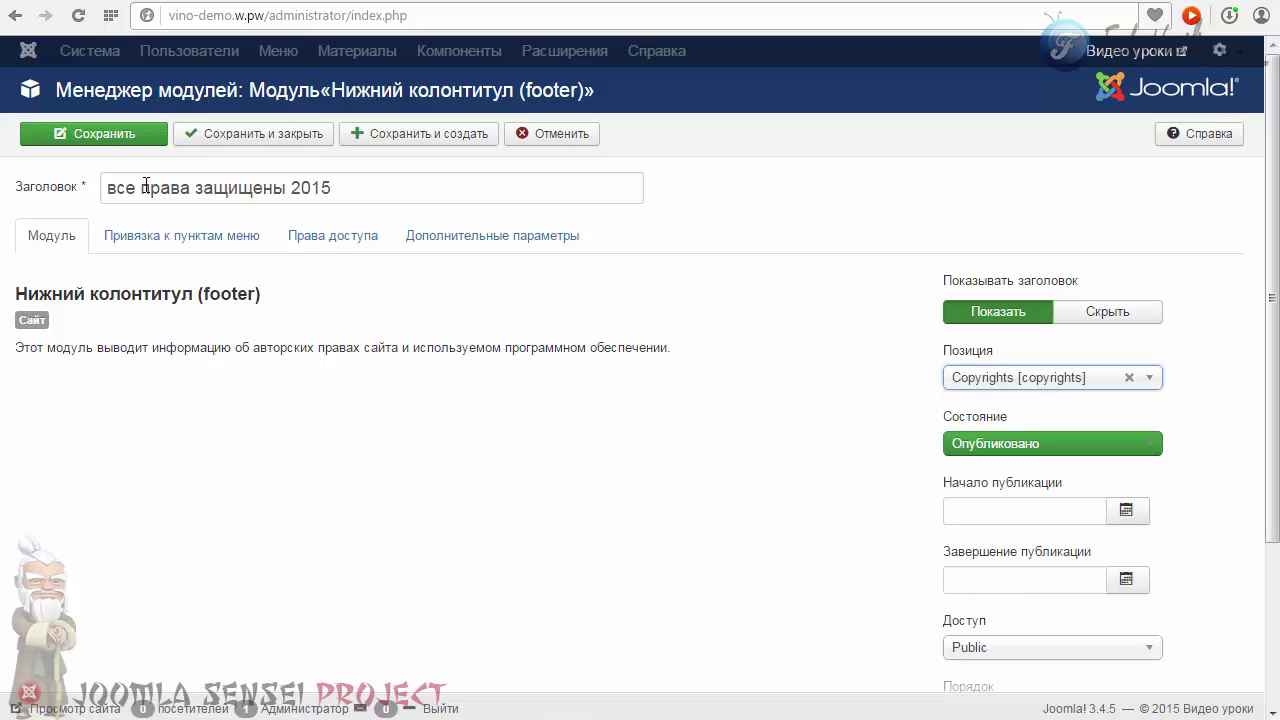
left_click(118, 140)
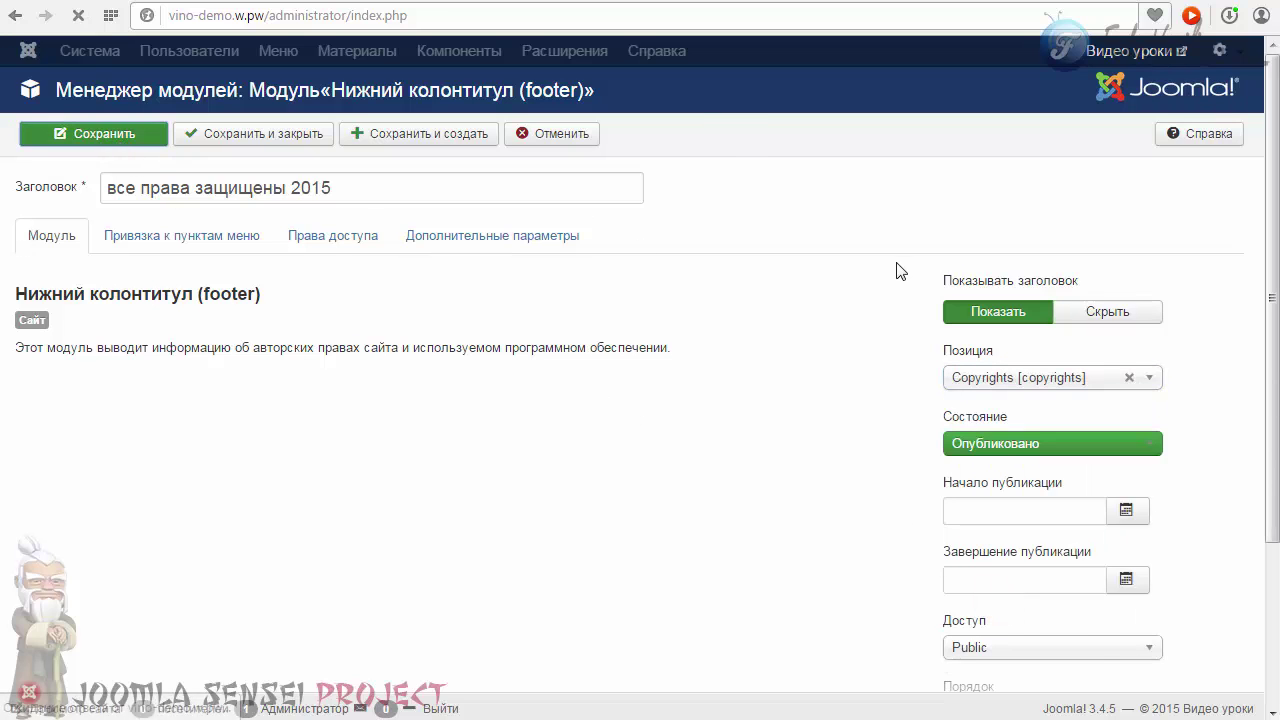
Step: Reload the vino-demo.w.pw home page and examine the copyright and Joomla licence lines at the end of the footer
key("ctrl+Tab")
left_click(78, 15)
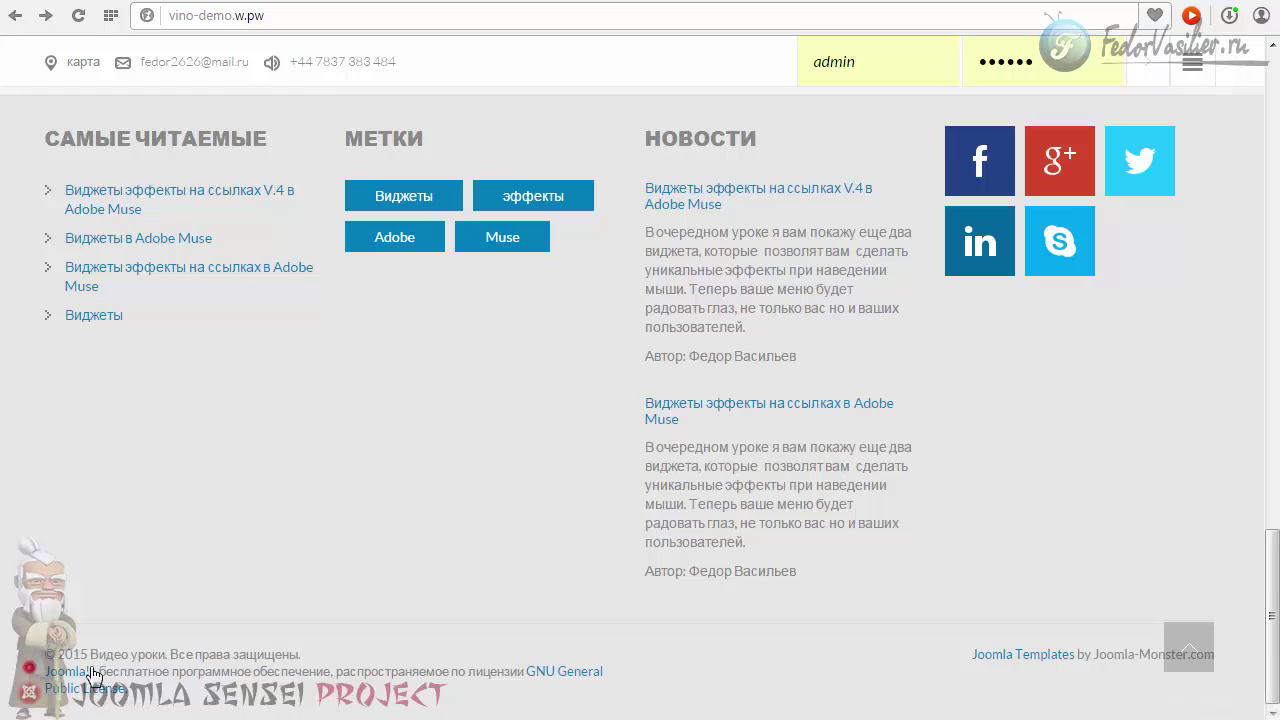
triple_click(138, 682)
left_click(180, 688)
triple_click(95, 680)
left_click(45, 668)
triple_click(125, 684)
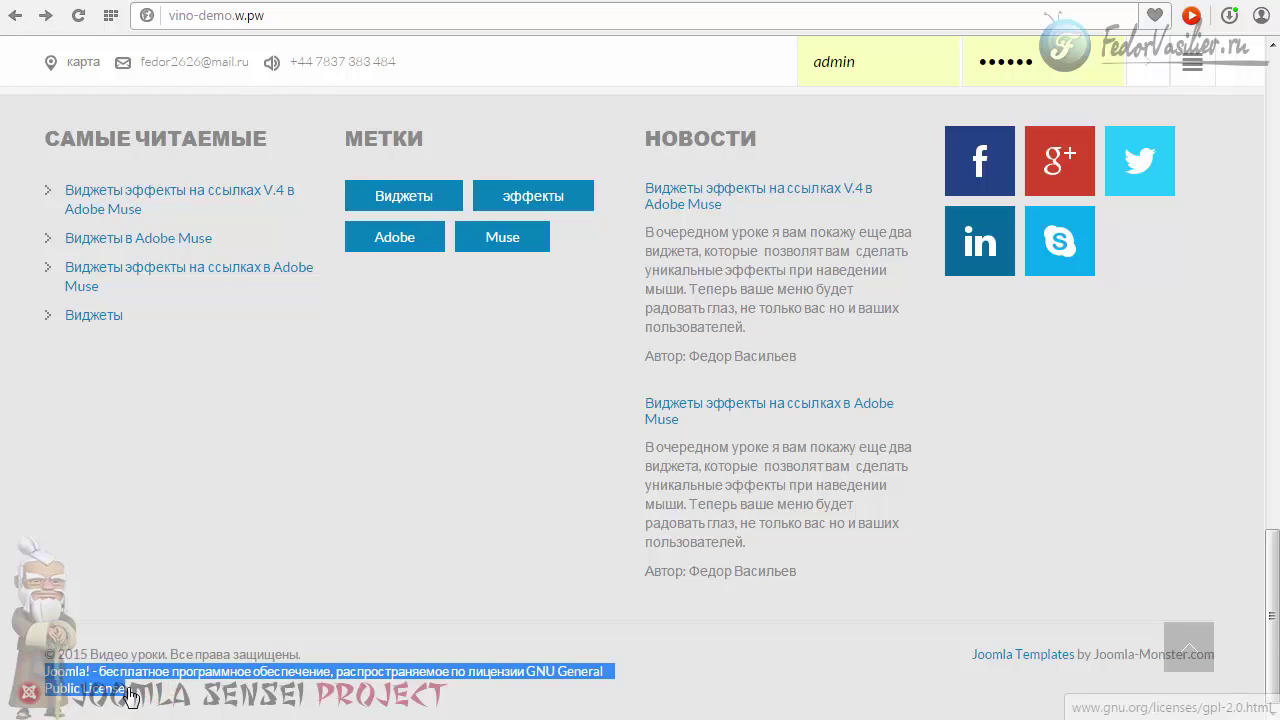
left_click(150, 688)
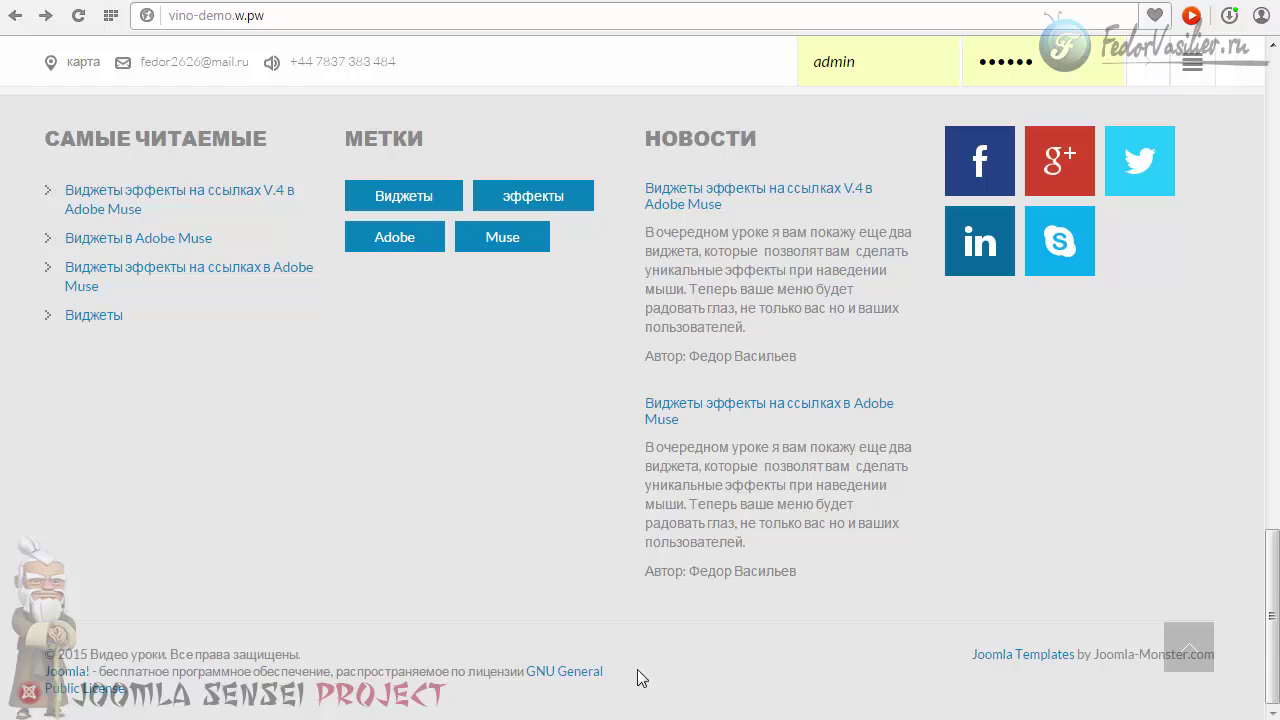
left_click(1270, 666)
left_click_drag(48, 653, 305, 703)
left_click(278, 706)
Step: Look over the vino-demo.w.pw home page from the footer up to the header menu, slider and coloured blocks
scroll(334, 613, "up", 2)
scroll(333, 619, "down", 2)
scroll(333, 618, "up", 15)
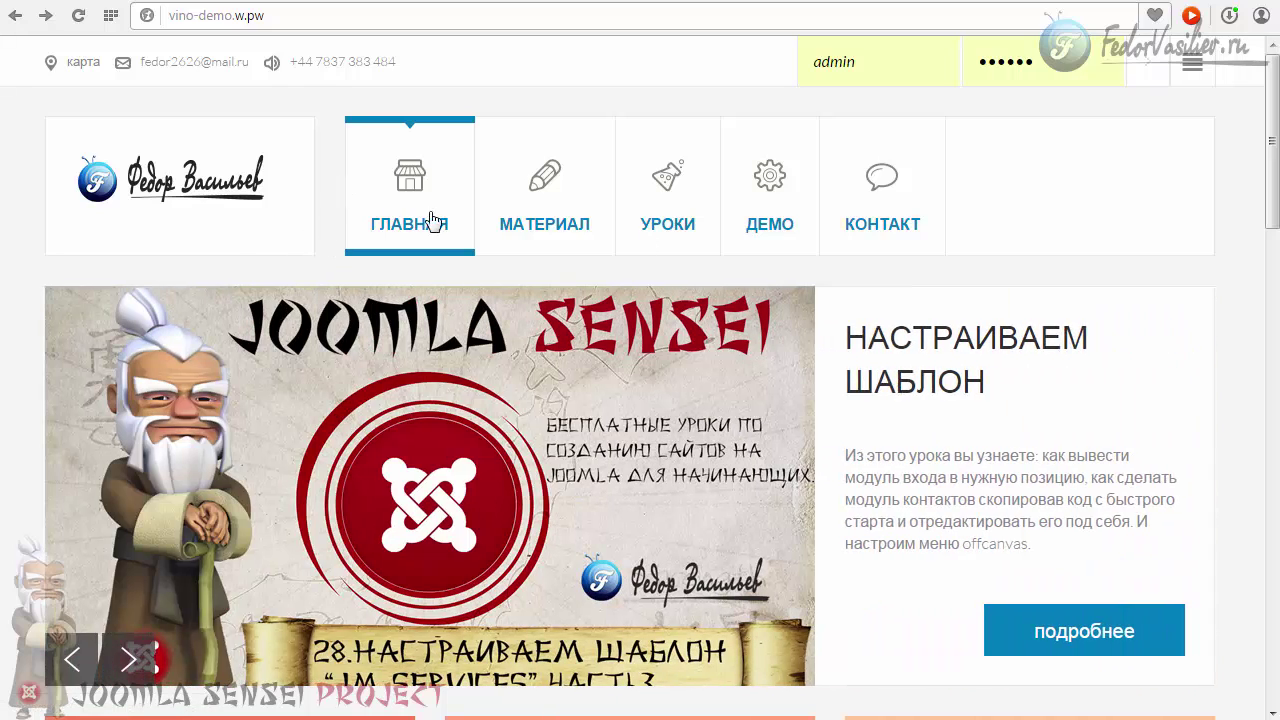
mouse_move(1272, 140)
left_mouse_down()
mouse_move(1276, 648)
mouse_move(1262, 160)
left_mouse_up()
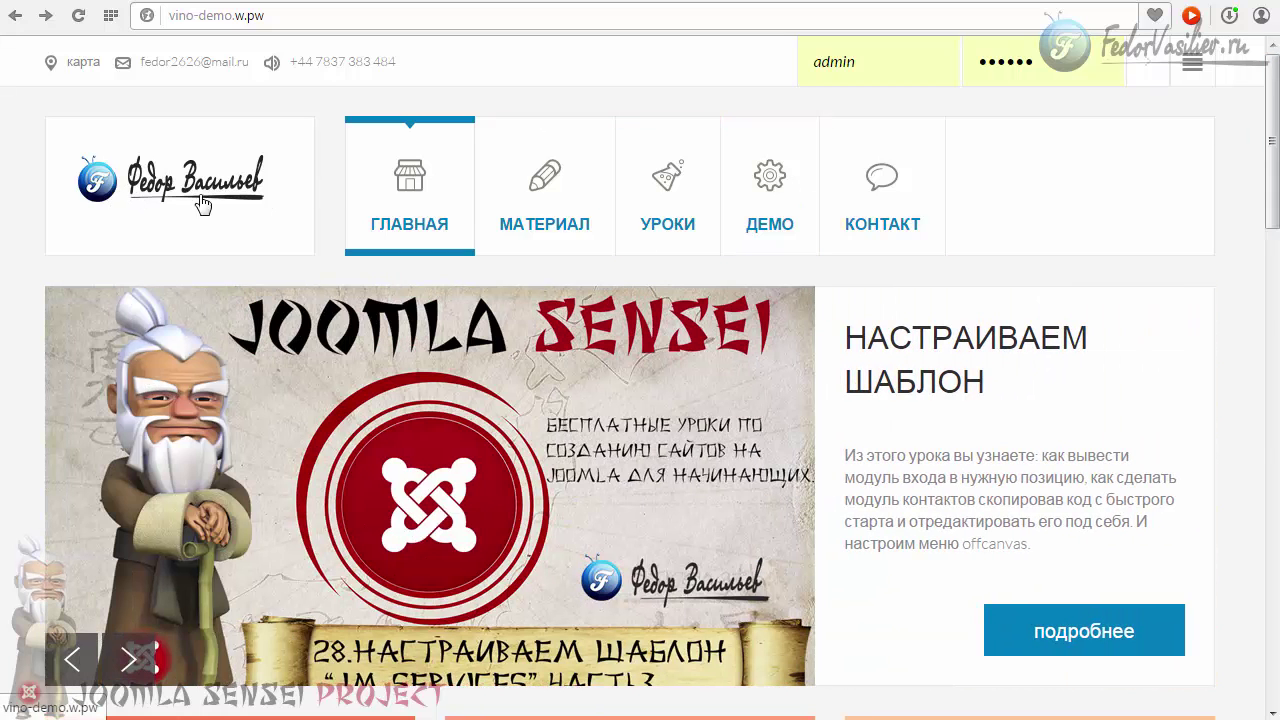
scroll(1100, 400, "down", 2)
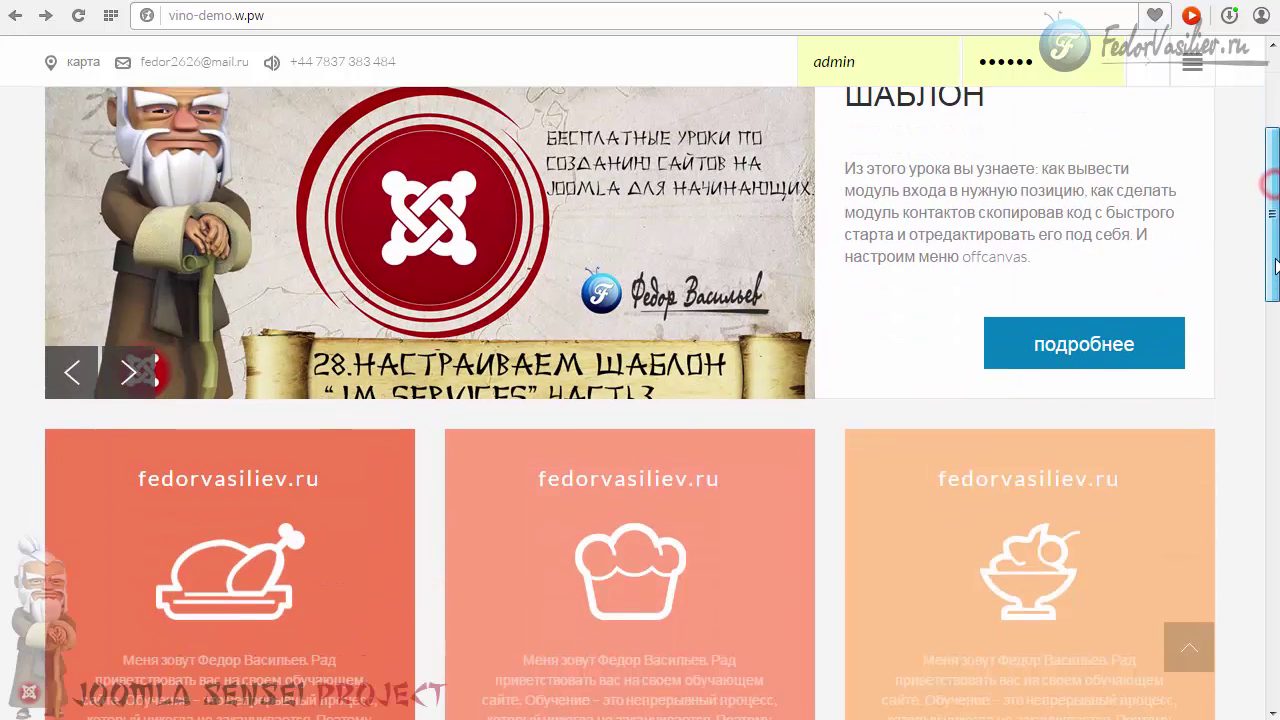
scroll(1090, 460, "up", 2)
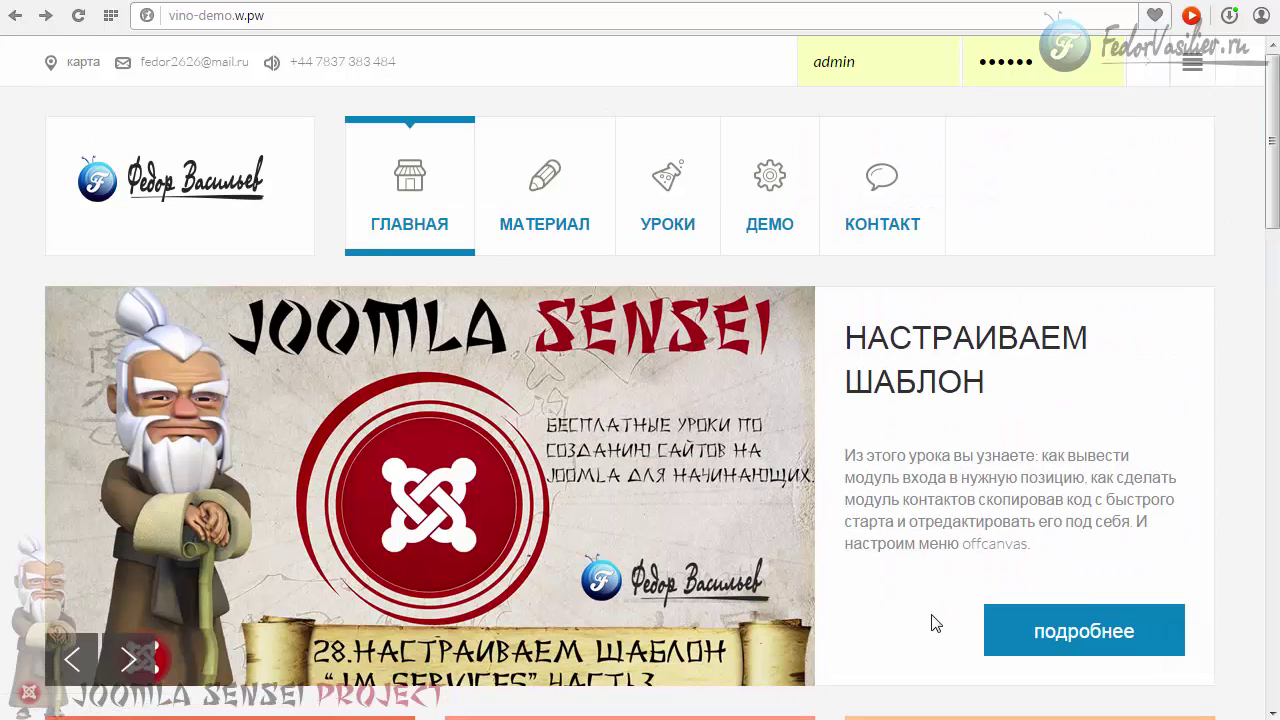